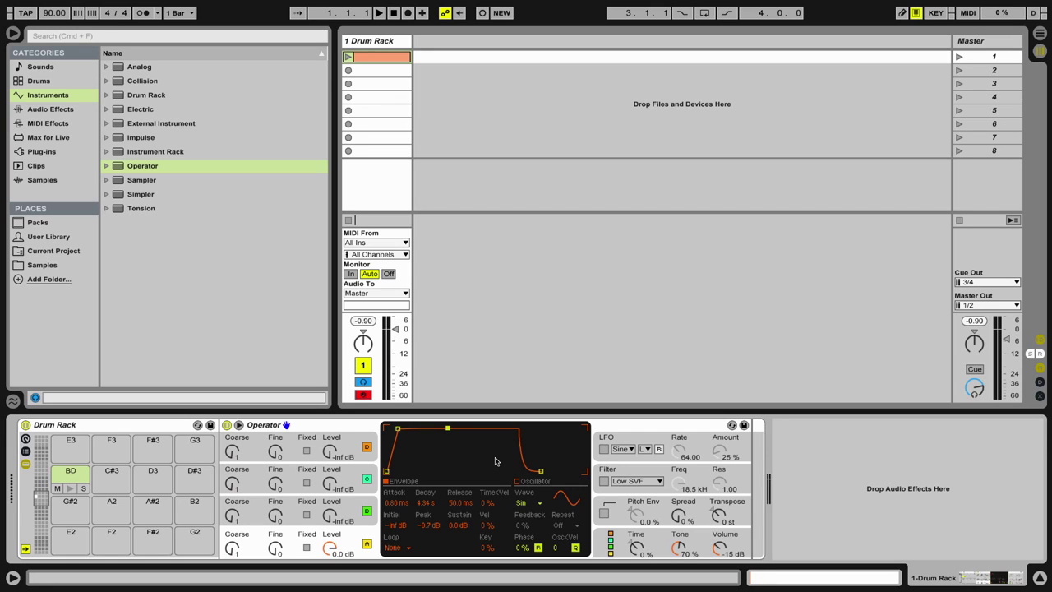
Give the BD Operator's oscillator A a fixed 70 Hz pitch, 0 ms attack and -inf dB sustain.
left_click(339, 432)
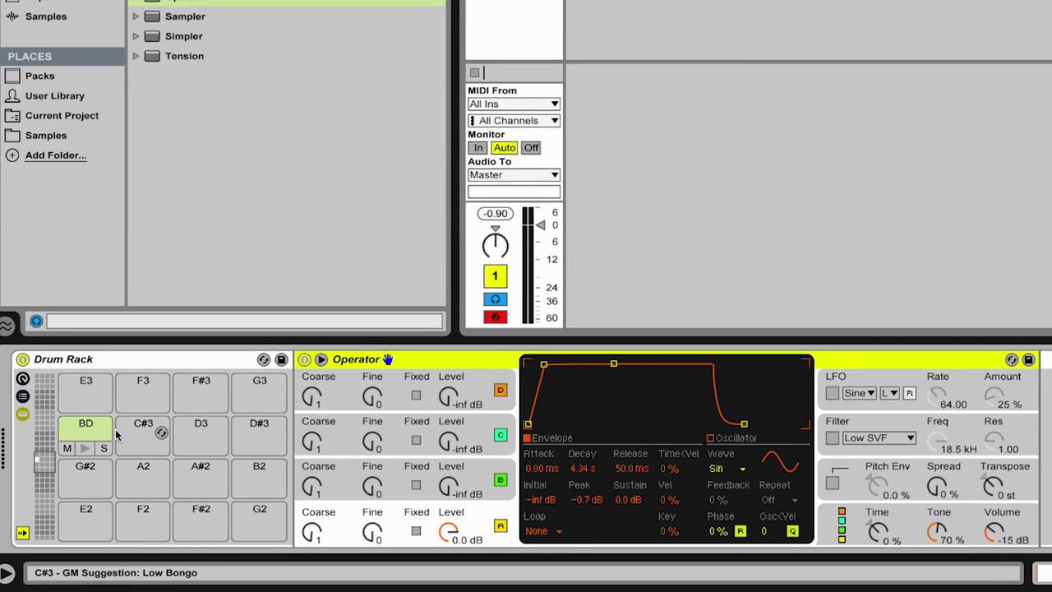
left_click(74, 428)
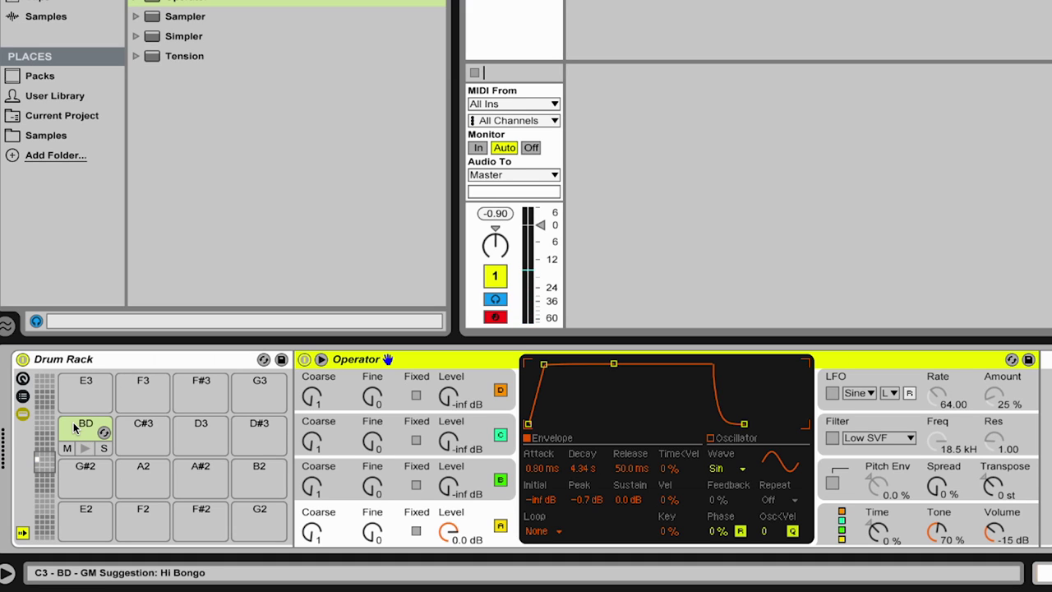
left_click(417, 532)
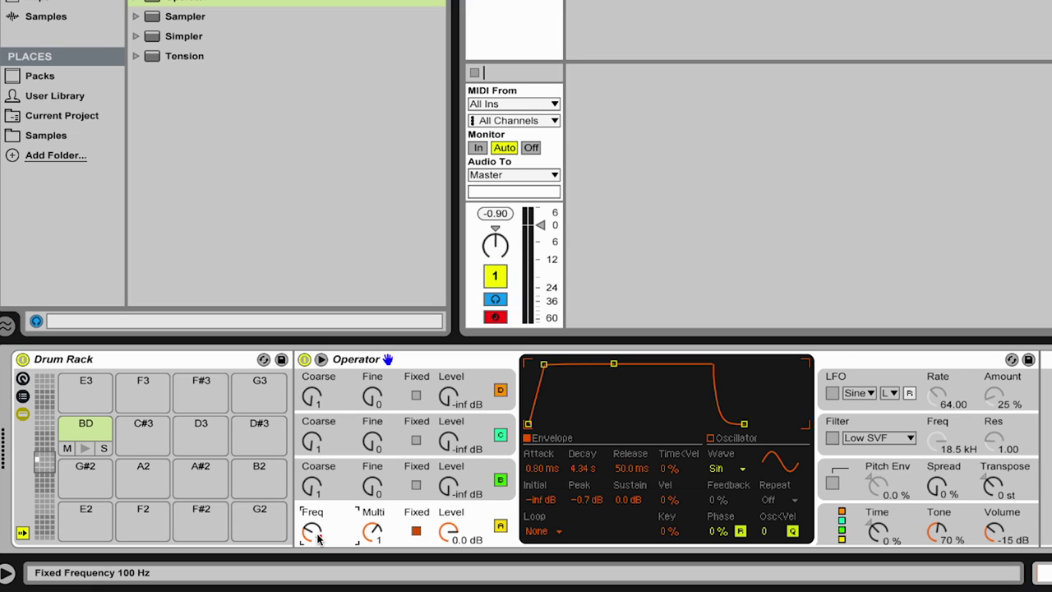
left_click_drag(319, 536, 319, 538)
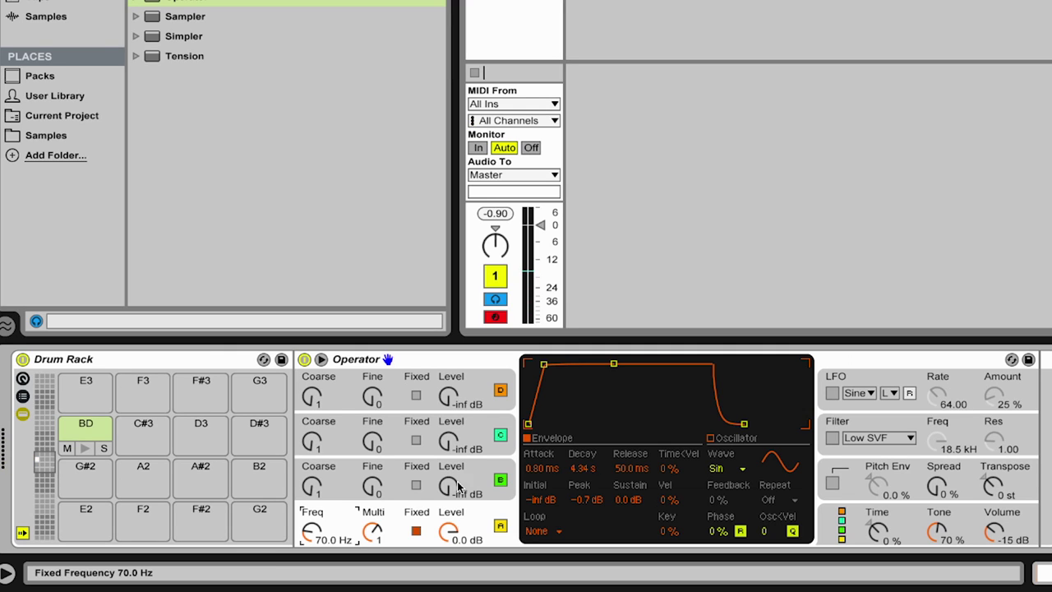
left_click_drag(543, 363, 529, 364)
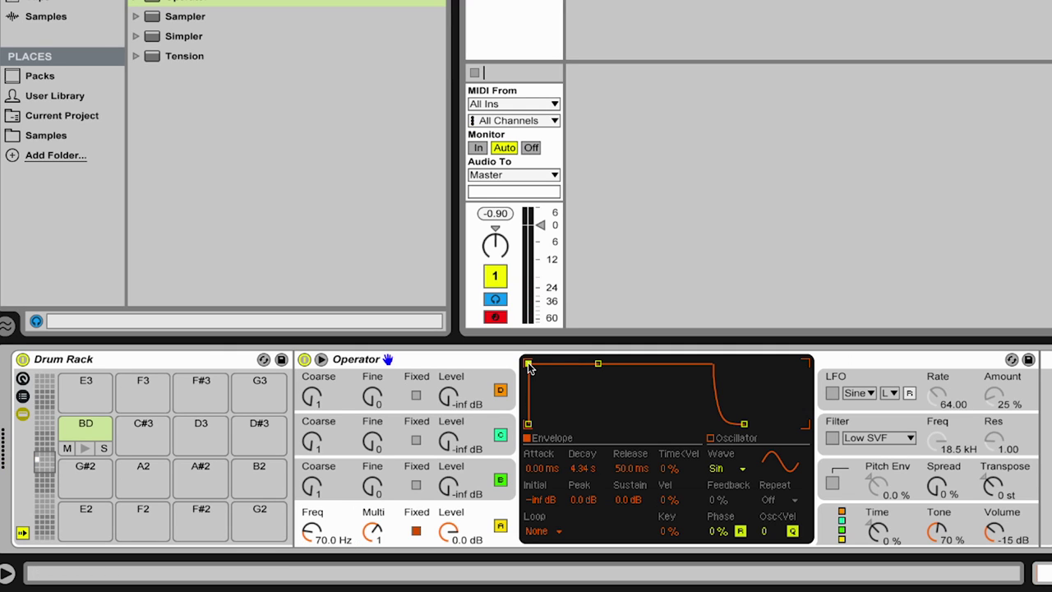
left_click_drag(598, 365, 597, 425)
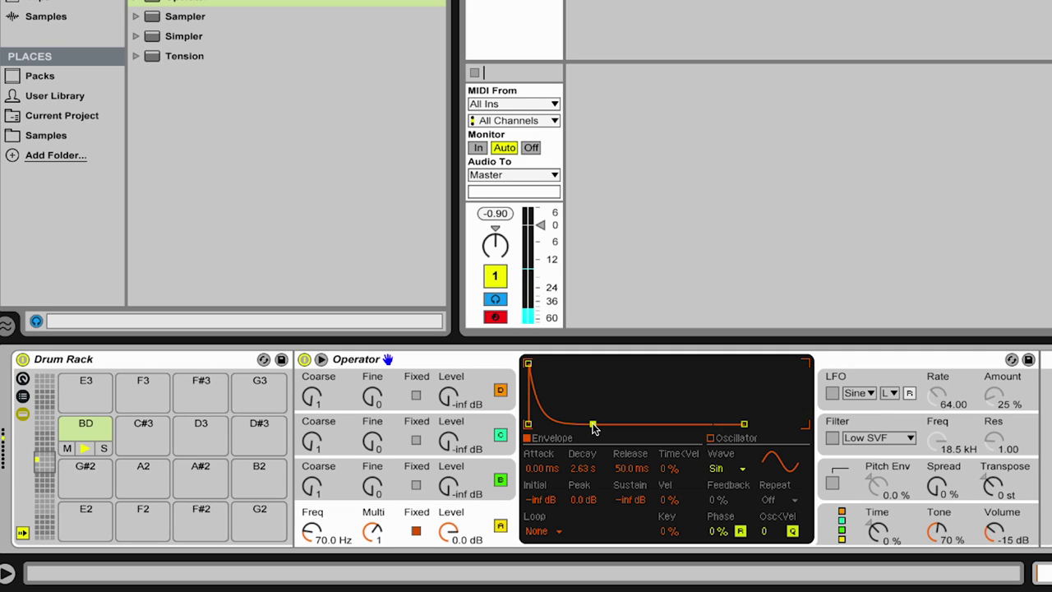
Switch oscillator A's envelope loop mode to Trigger.
left_click(538, 532)
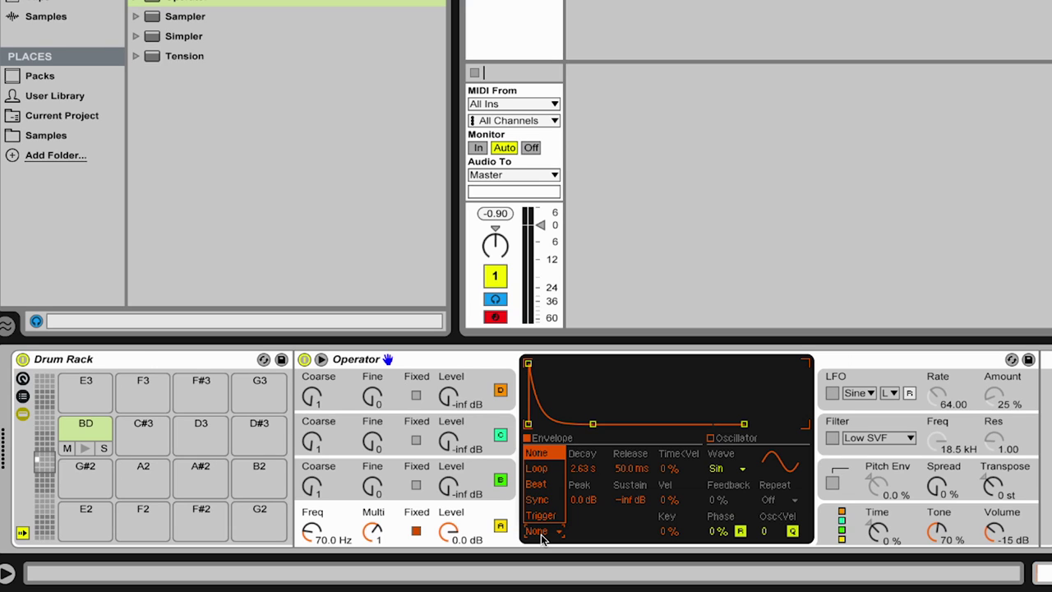
key("Down")
key("Down")
key("Down")
key("Down")
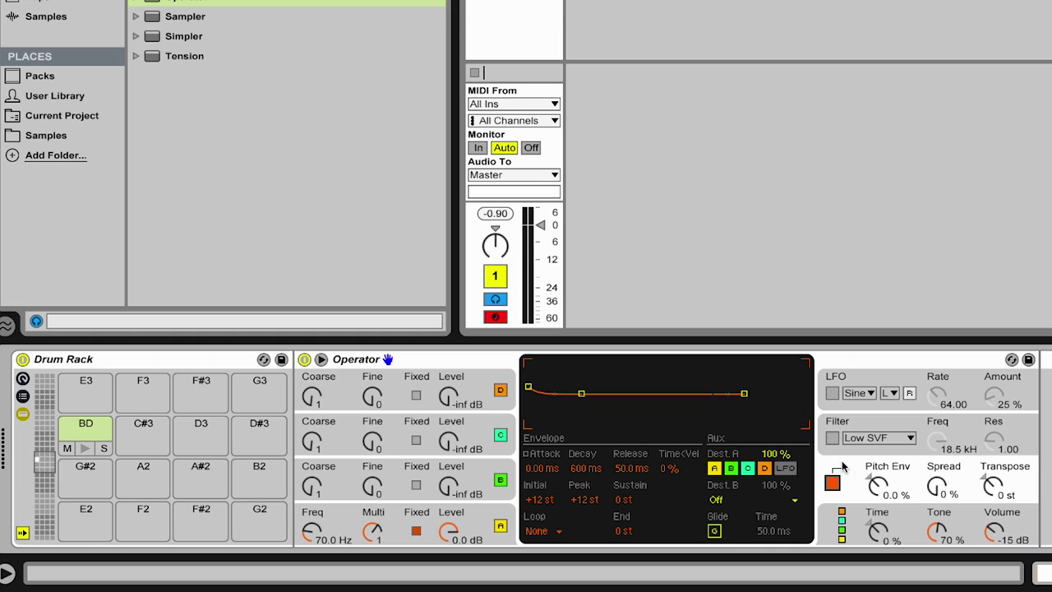
Shape the pitch envelope to a 54.6 ms decay, +48 st peak and 62 % amount.
left_click_drag(874, 488, 874, 481)
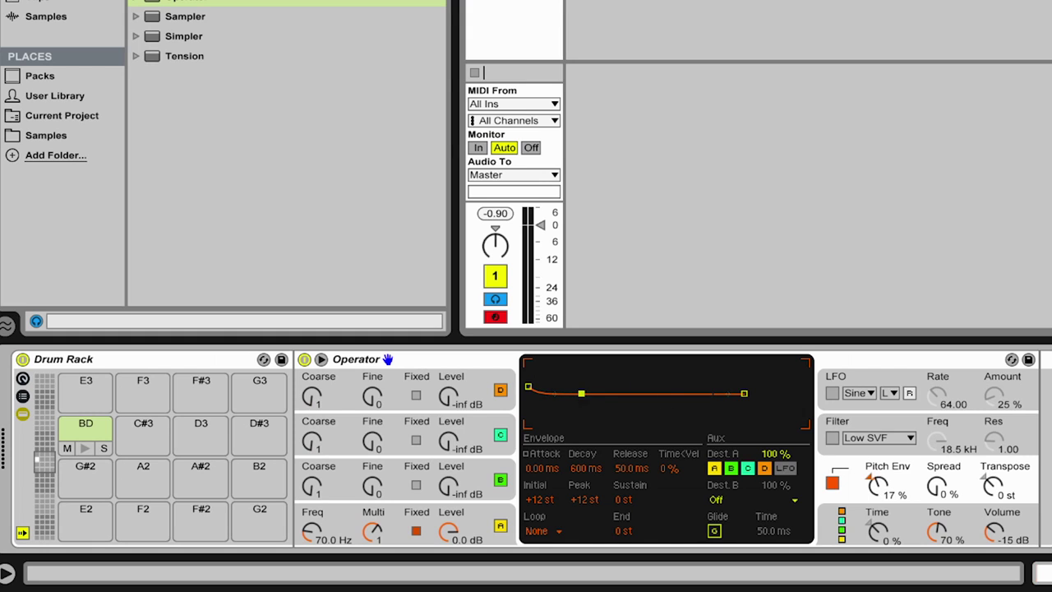
left_click_drag(581, 394, 561, 394)
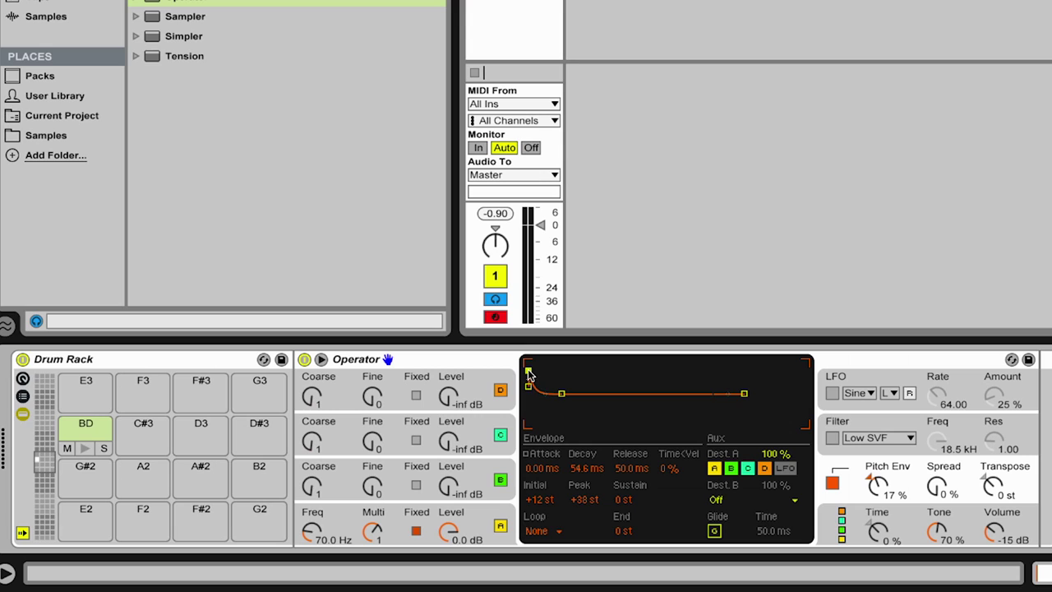
left_click(859, 477)
left_click_drag(878, 485, 878, 436)
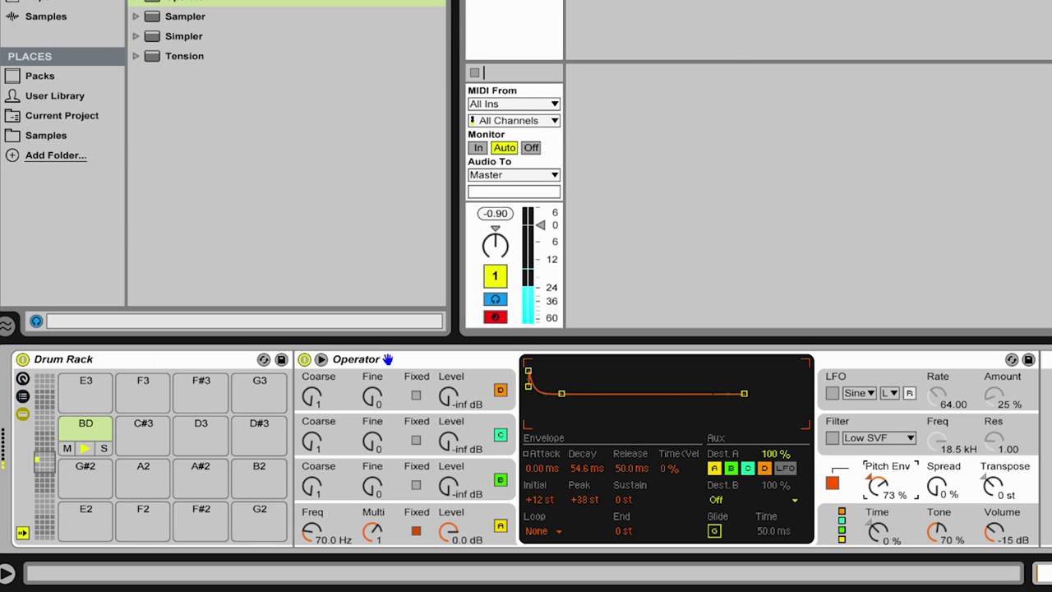
left_click_drag(879, 485, 879, 488)
left_click_drag(528, 371, 528, 363)
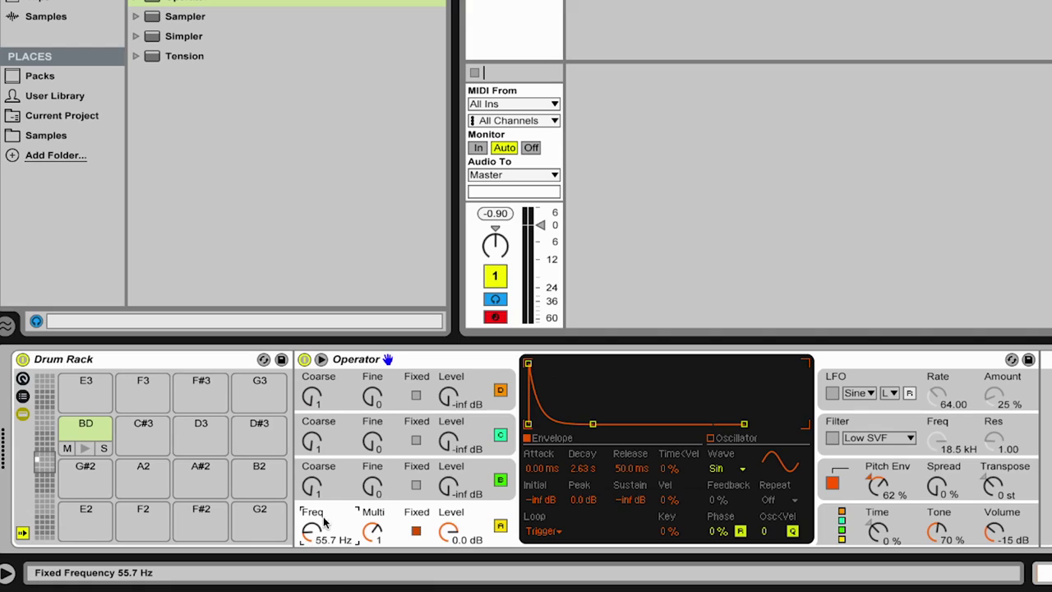
left_click(494, 467)
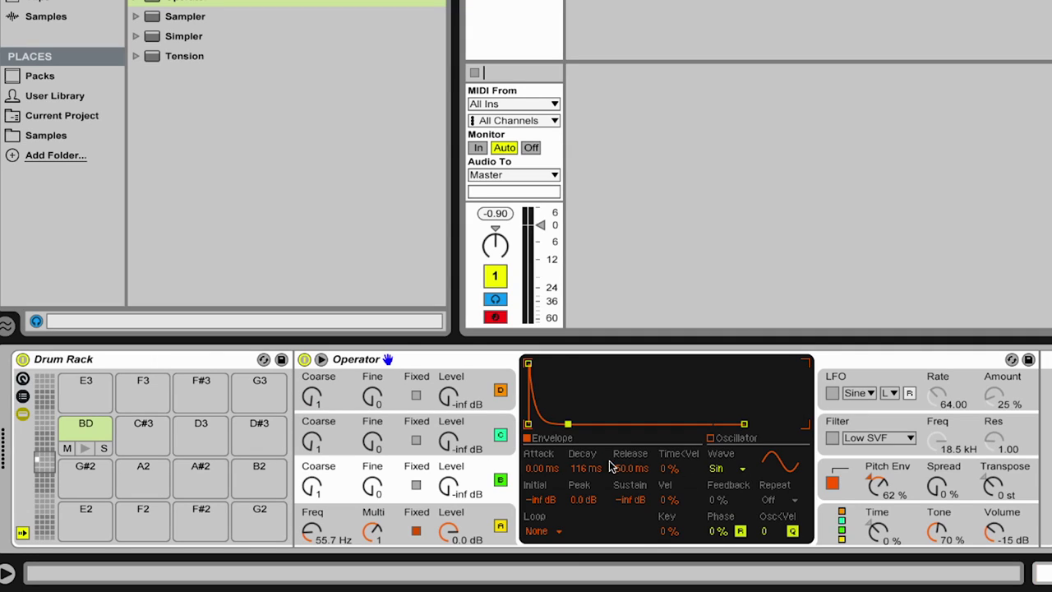
Bring oscillator B up from silence with a fixed frequency and Trigger envelope mode.
left_click_drag(457, 488, 457, 485)
left_click(416, 486)
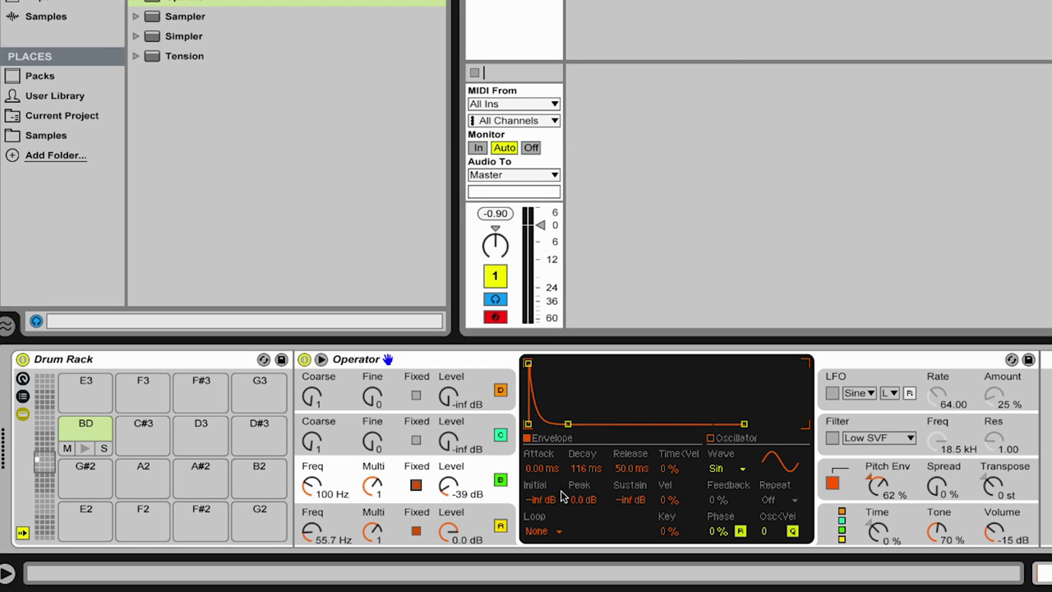
left_click(542, 533)
left_click(543, 515)
left_click_drag(450, 487, 450, 476)
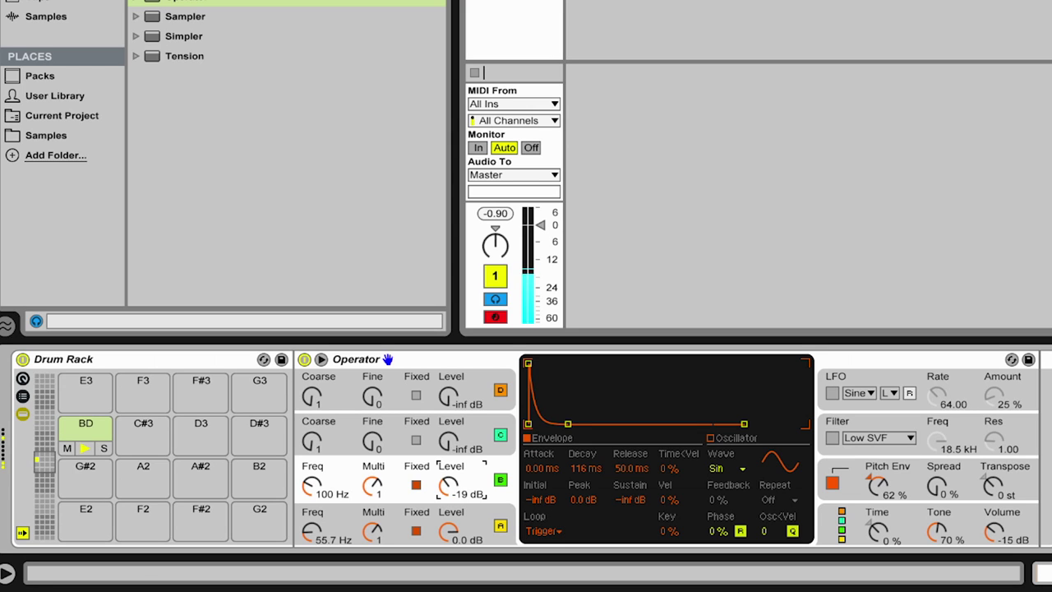
mouse_move(340, 495)
left_mouse_down()
mouse_move(340, 514)
mouse_move(340, 494)
left_mouse_up()
left_click_drag(450, 487, 450, 488)
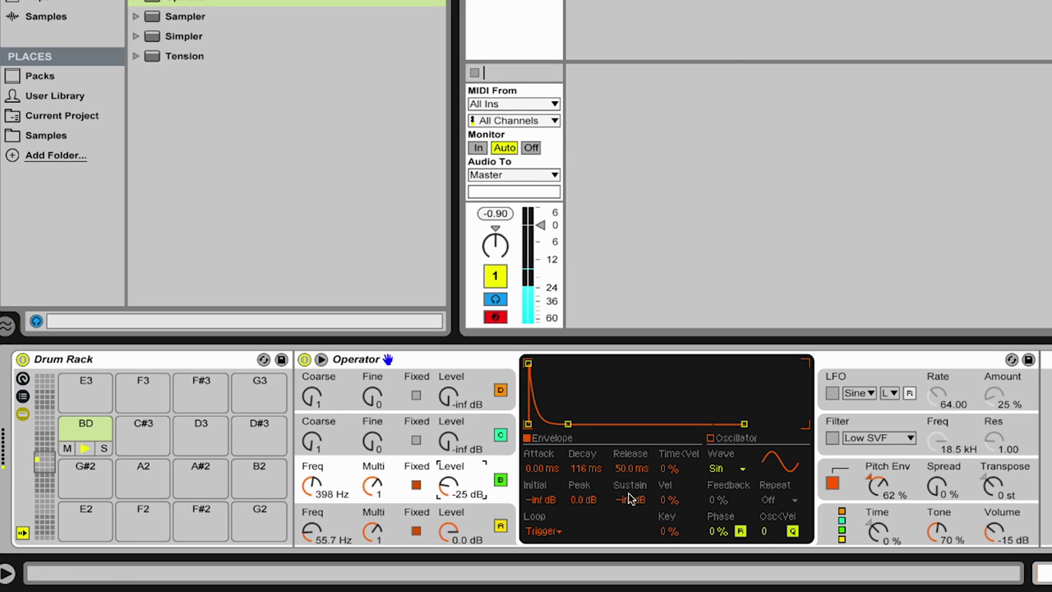
Recheck the other envelopes, then settle oscillator B at 74.9 Hz and about -18 dB.
left_click(827, 513)
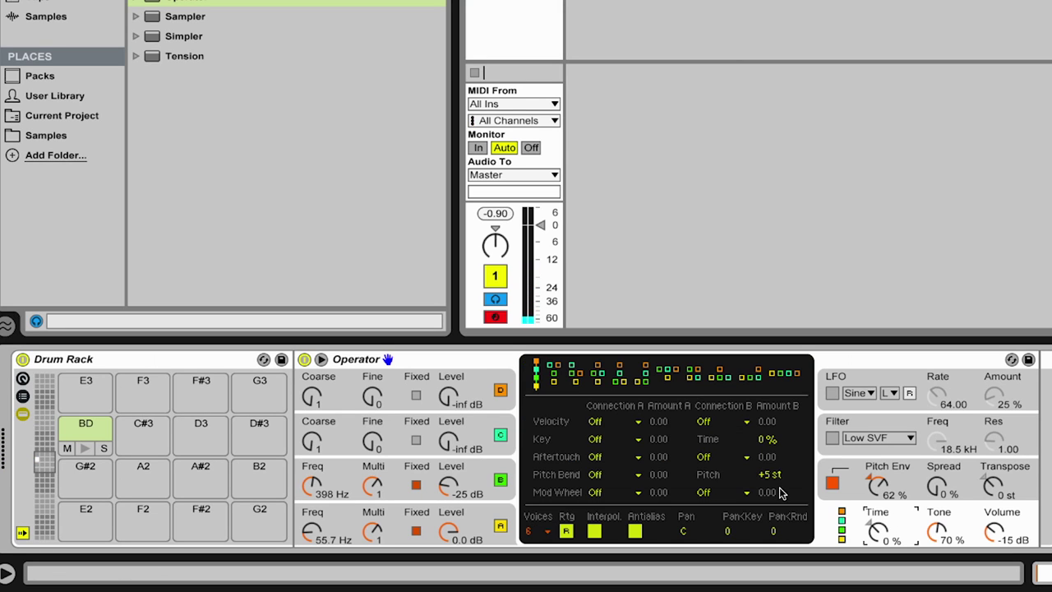
left_click(495, 519)
left_click(905, 475)
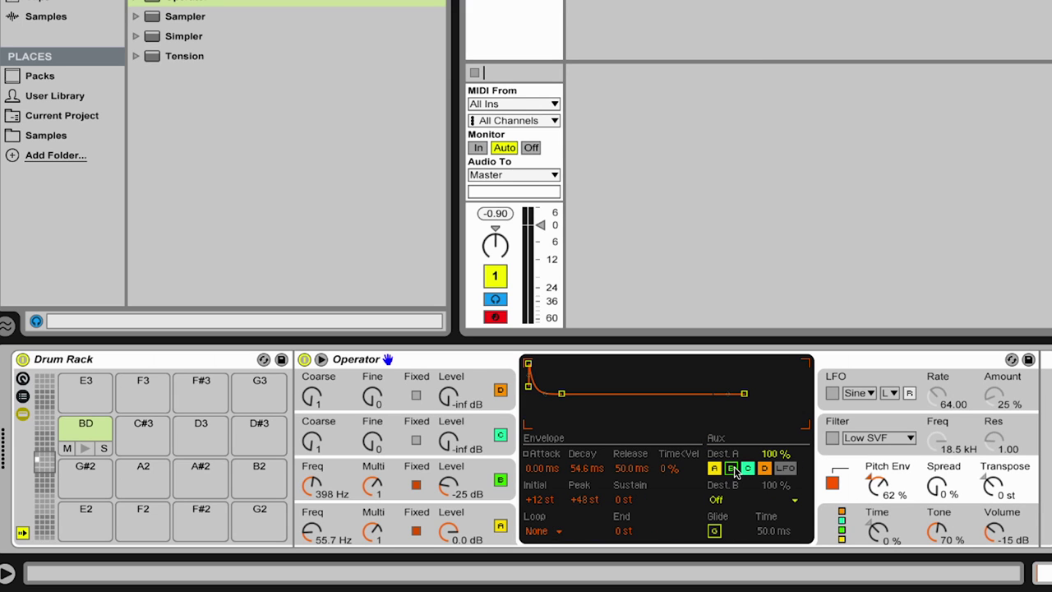
left_click(494, 465)
left_click_drag(449, 488, 450, 486)
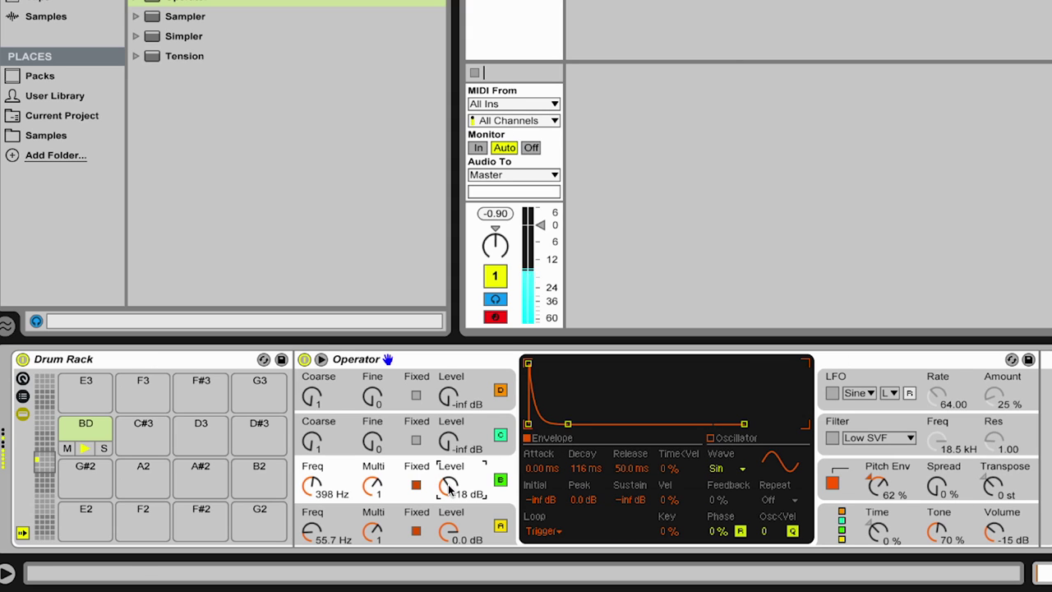
left_click_drag(337, 490, 337, 521)
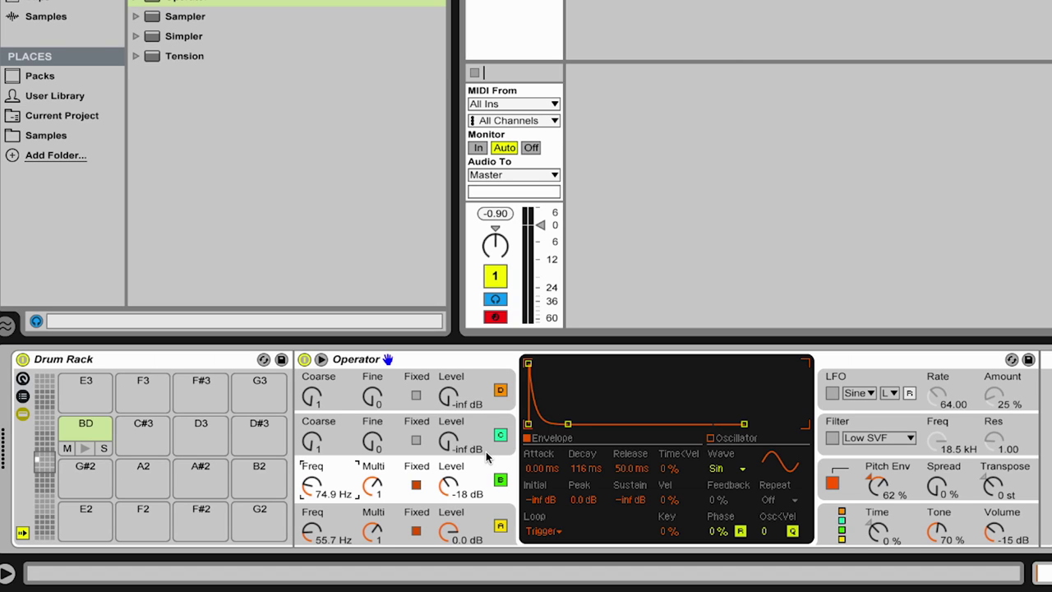
Raise oscillator A's start phase to 34 %.
left_click(481, 516)
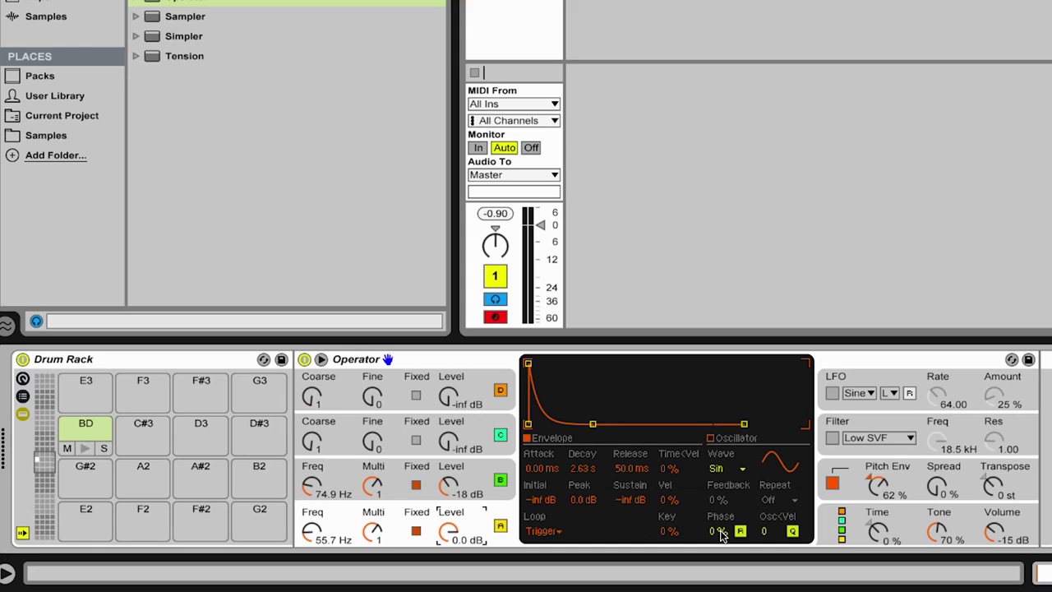
left_click(717, 531)
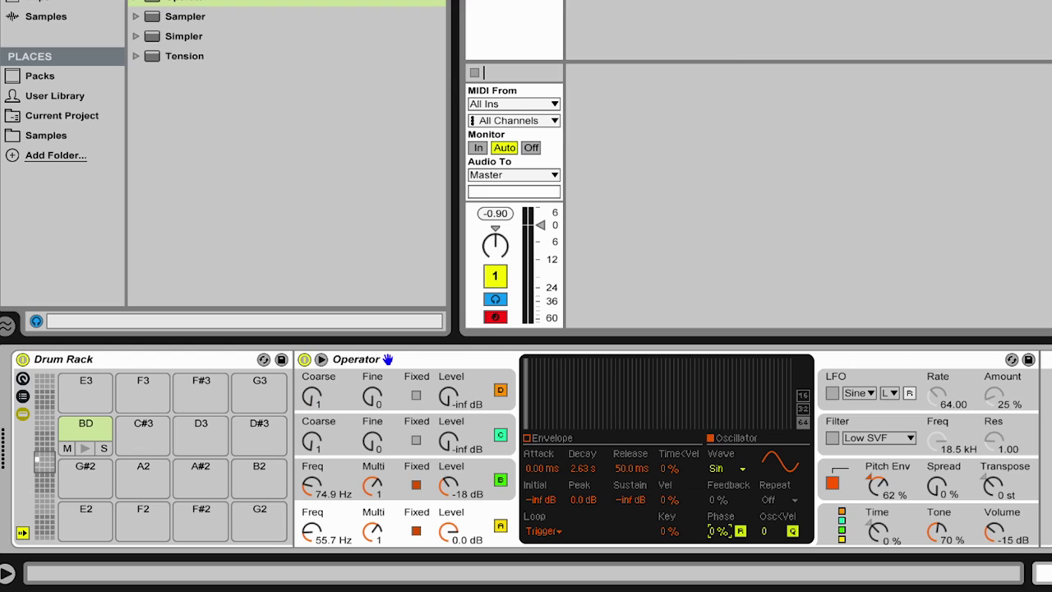
left_click_drag(717, 531, 717, 510)
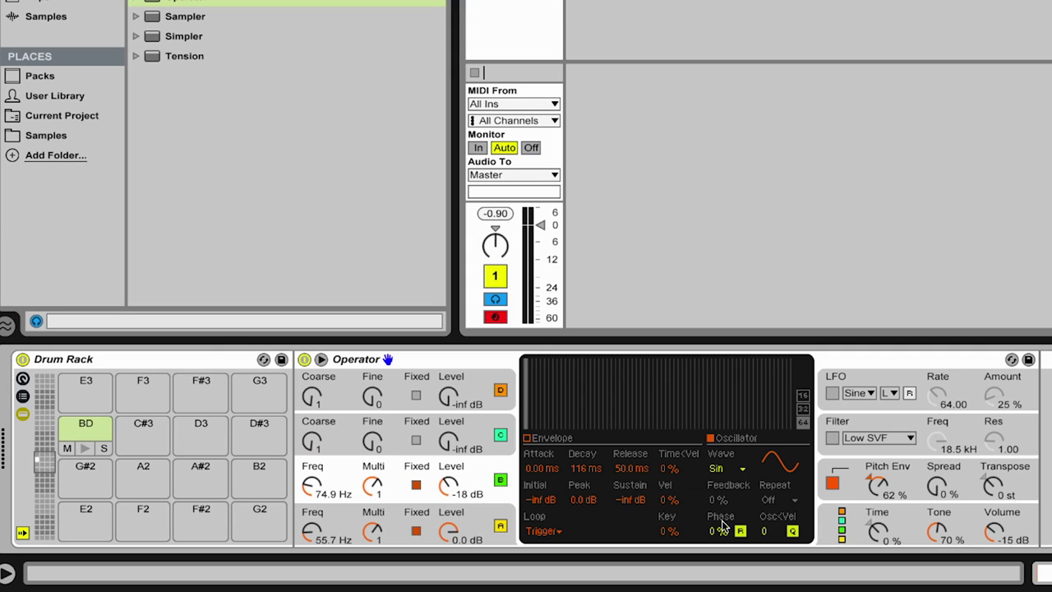
left_click_drag(717, 533, 717, 501)
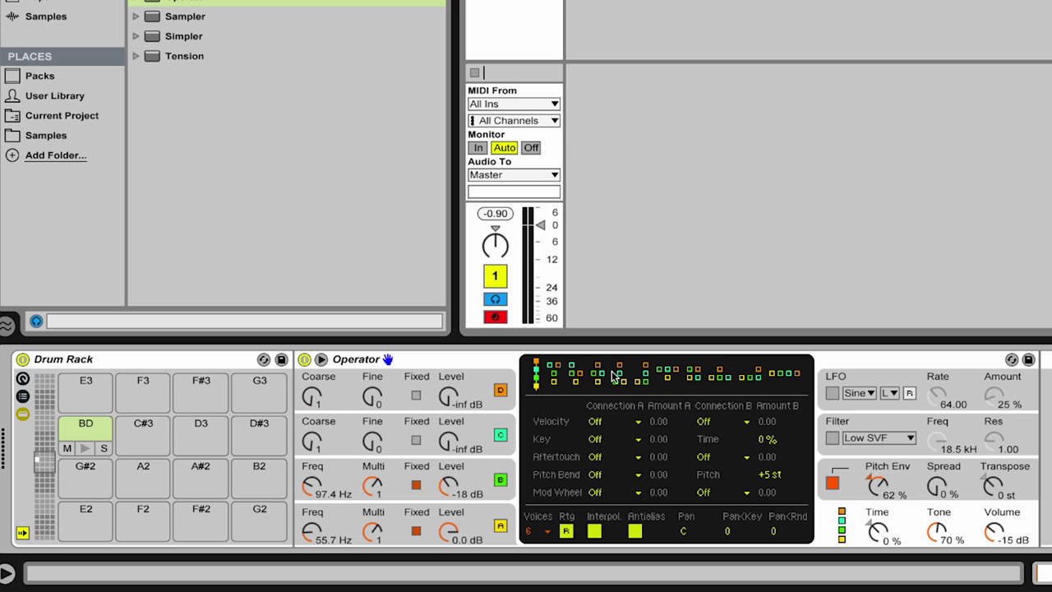
Choose the four-parallel-oscillator algorithm and copy oscillator A's settings into oscillator C.
left_click(693, 376)
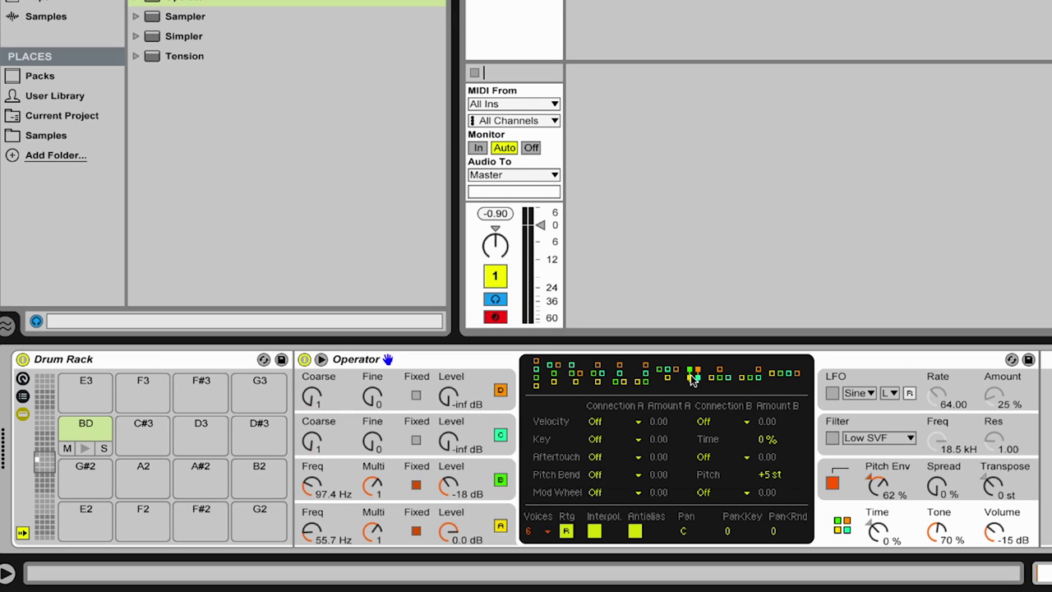
left_click(497, 420)
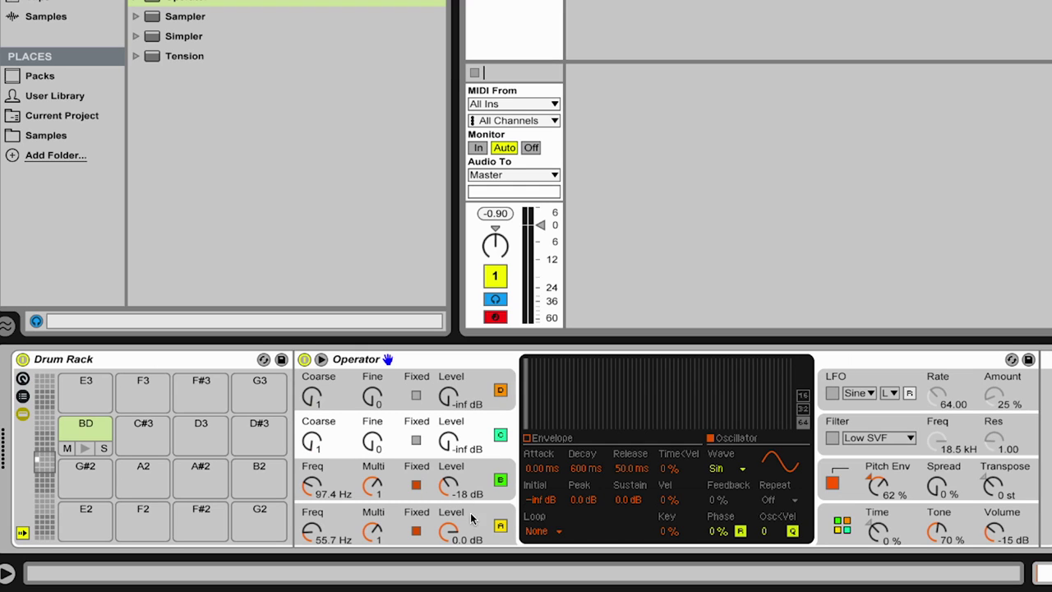
right_click(502, 422)
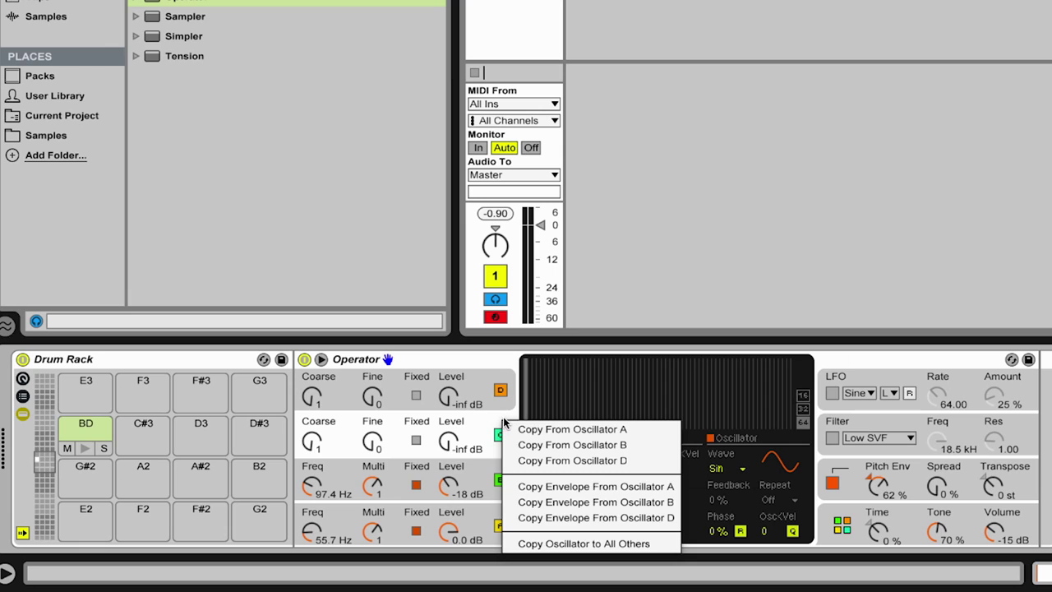
left_click(528, 429)
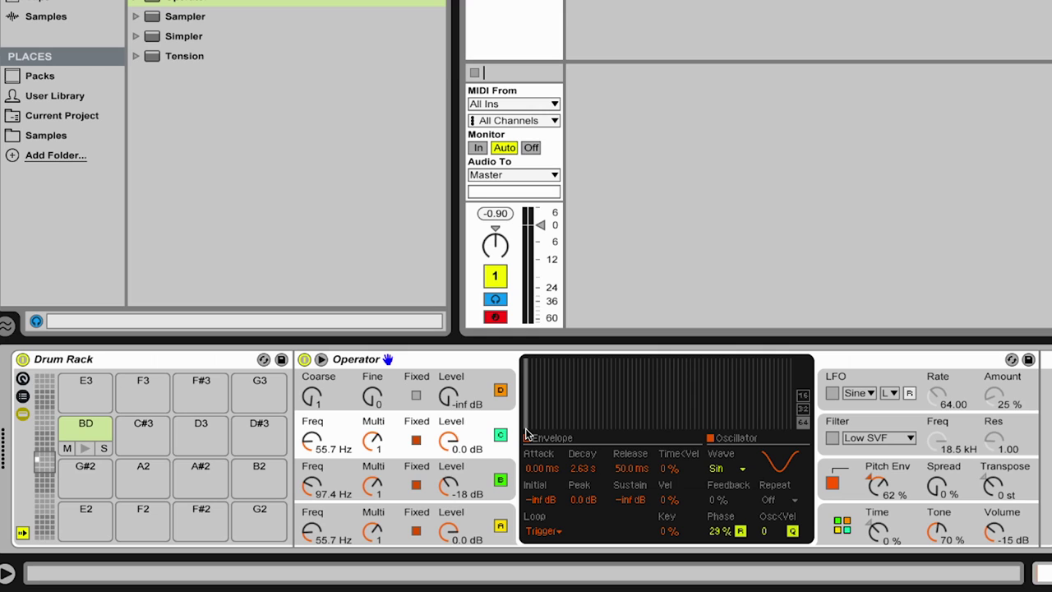
key("a")
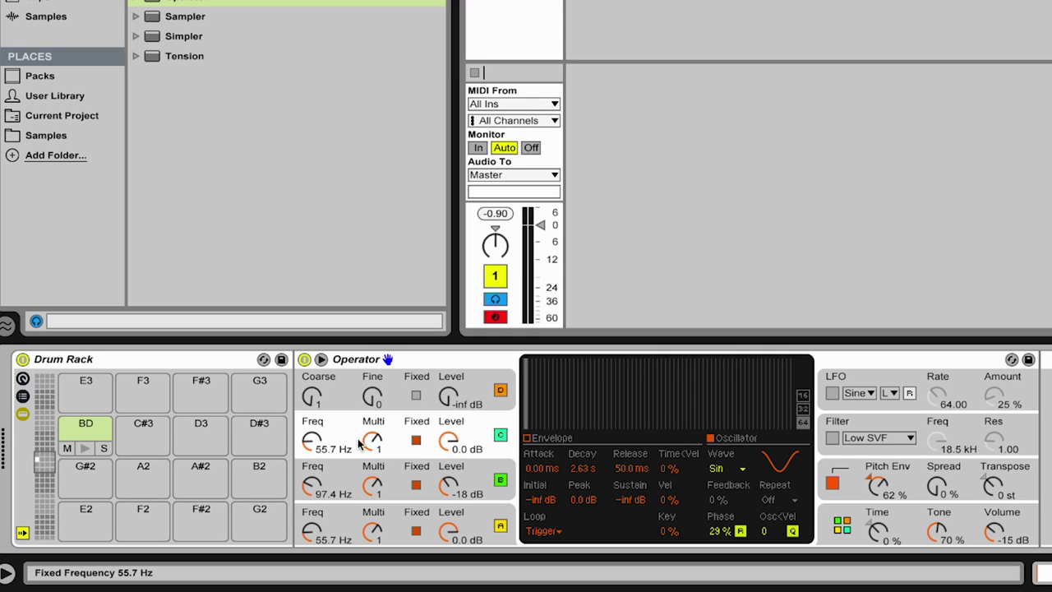
Lower the track volume to about -6 dB and shorten oscillator C's decay to 458 ms.
left_click_drag(540, 226, 540, 245)
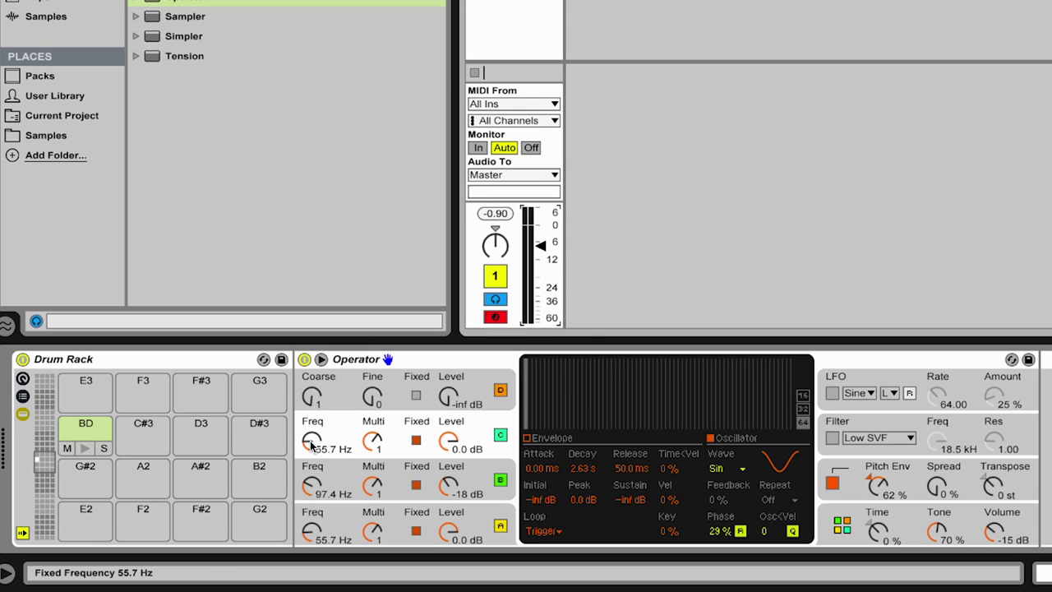
left_click_drag(312, 444, 313, 428)
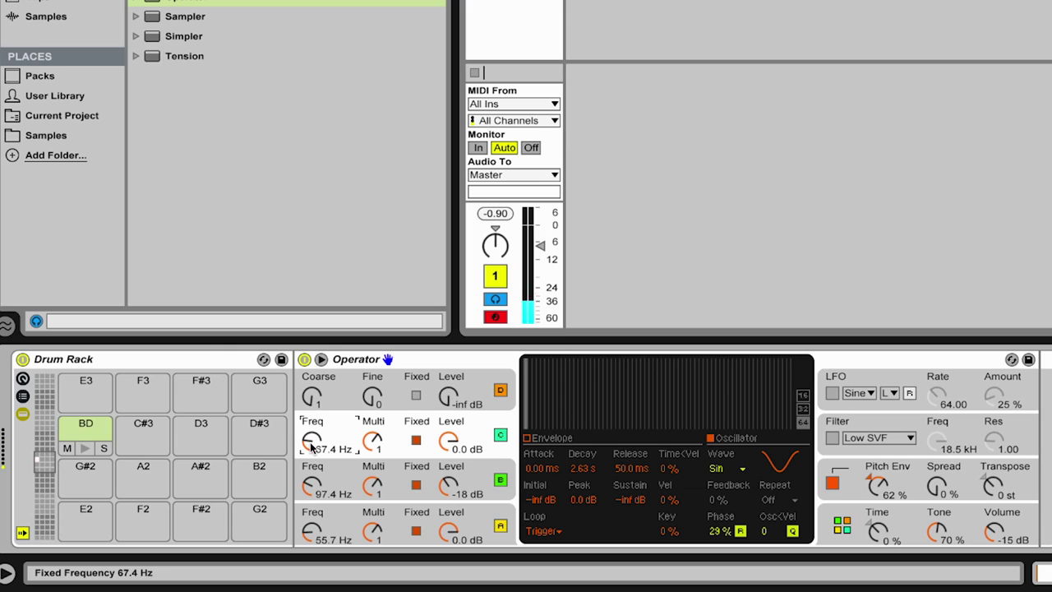
left_click(556, 440)
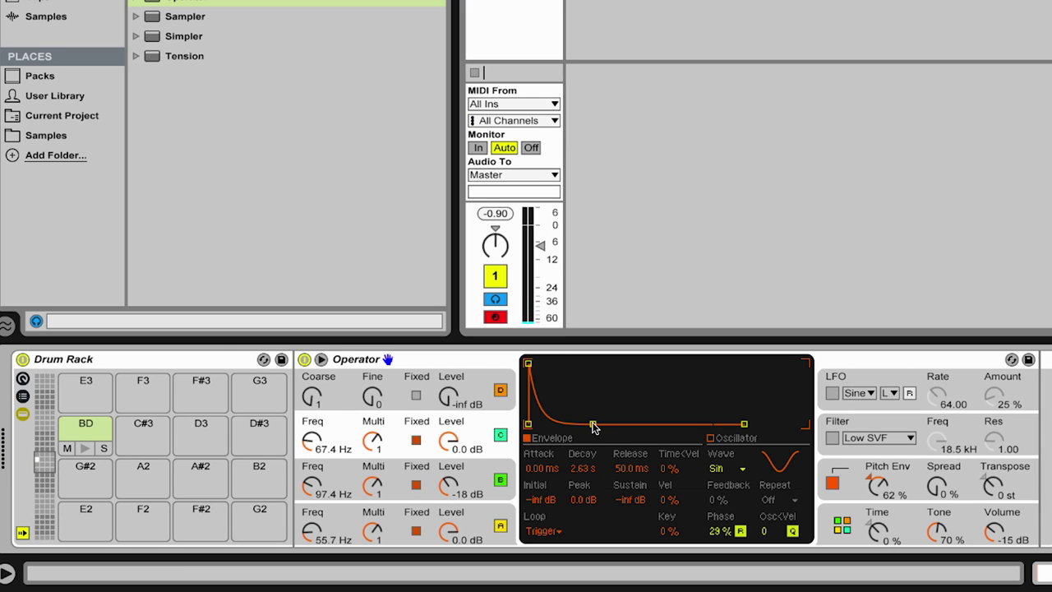
left_click_drag(595, 427, 579, 425)
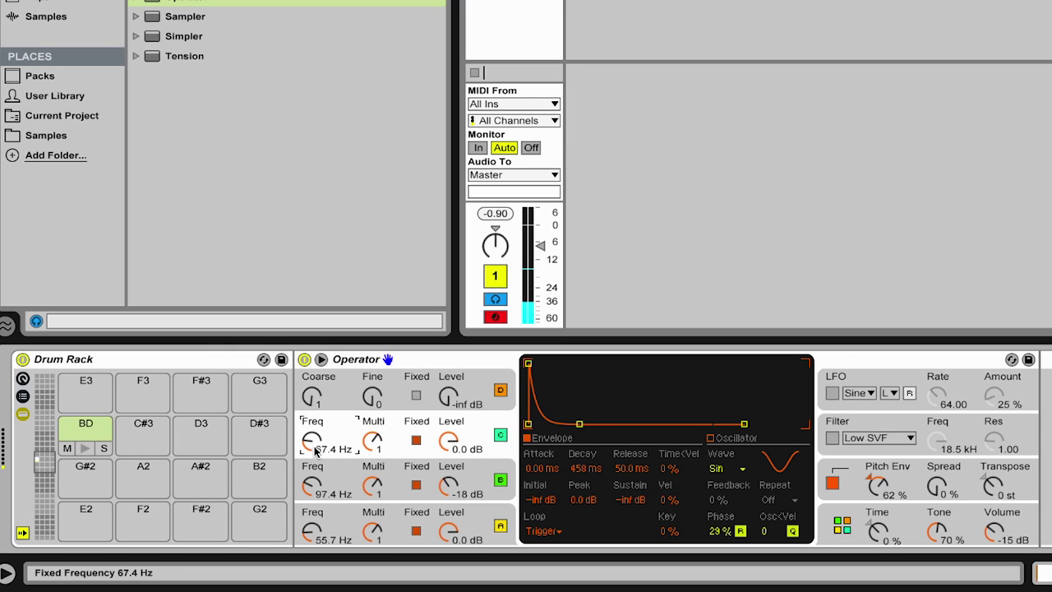
left_click_drag(315, 450, 315, 432)
Compare with oscillator C muted, then set its phase to 0 % and frequency to 67.4 Hz.
left_click(501, 435)
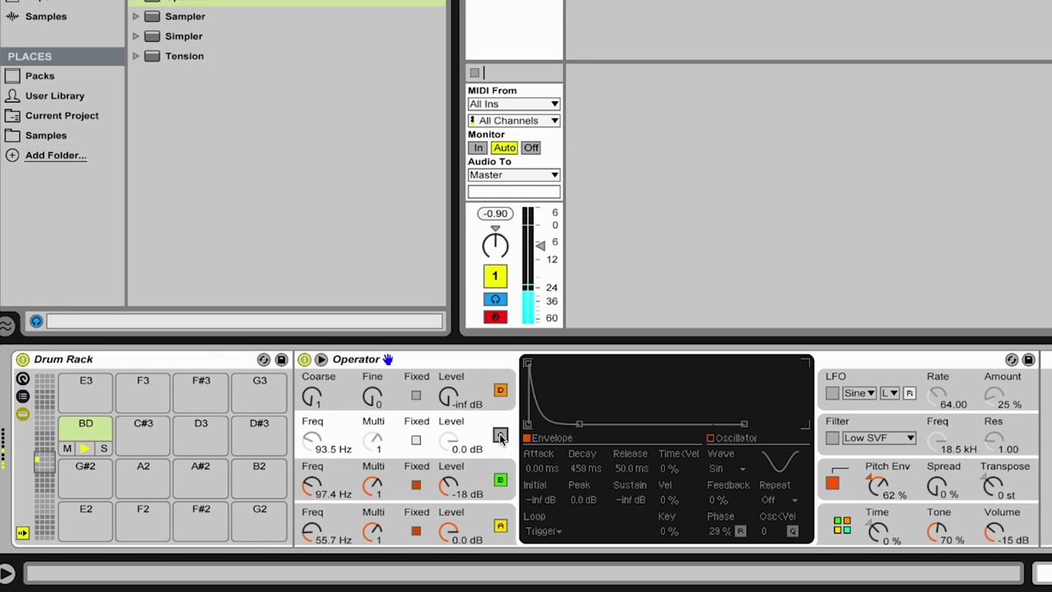
left_click(501, 436)
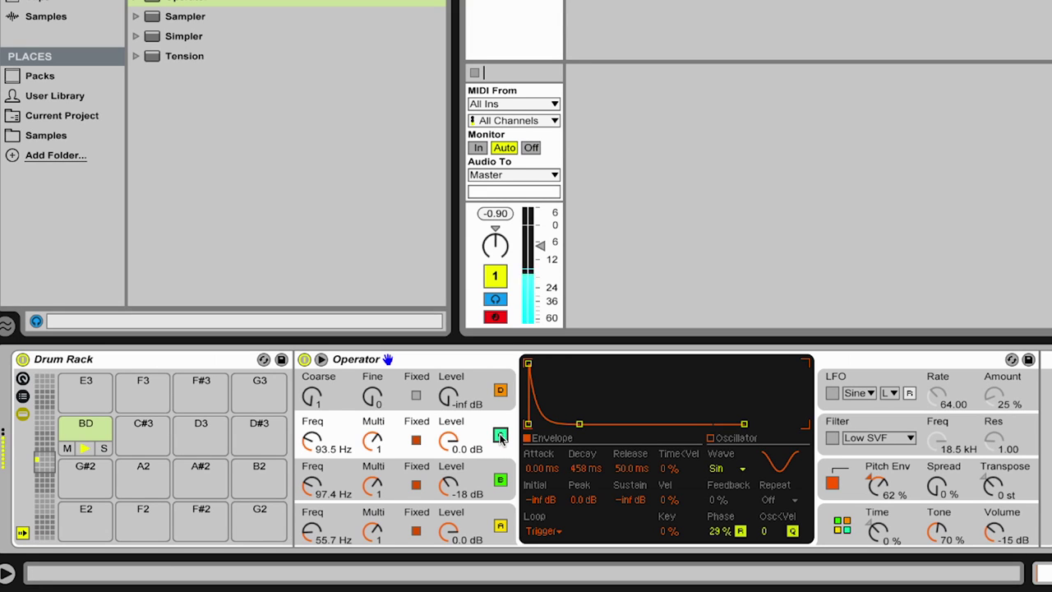
left_click_drag(718, 532, 717, 549)
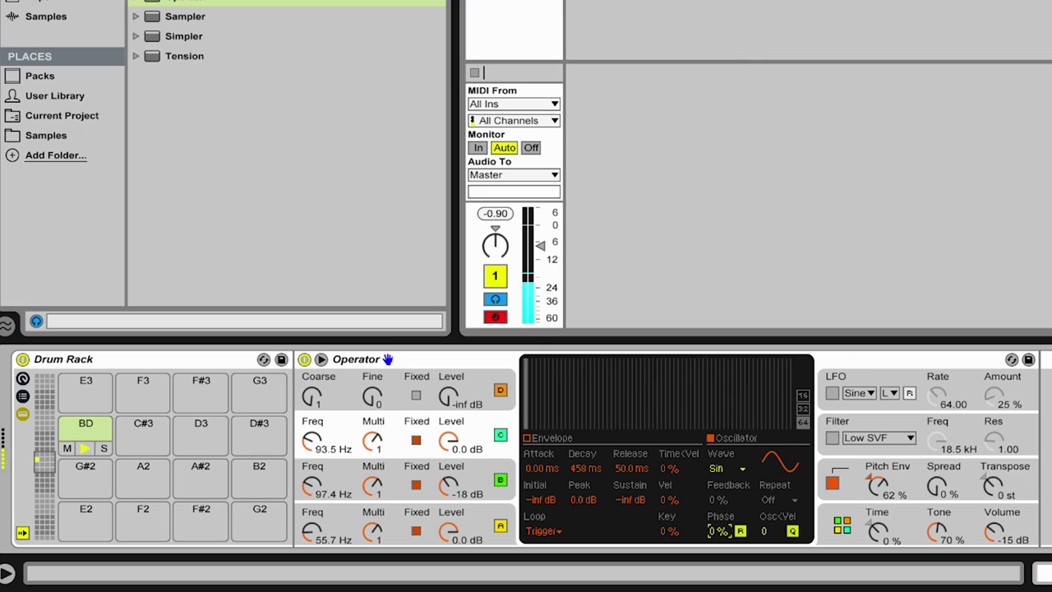
mouse_move(313, 442)
left_mouse_down()
mouse_move(312, 424)
mouse_move(312, 453)
left_mouse_up()
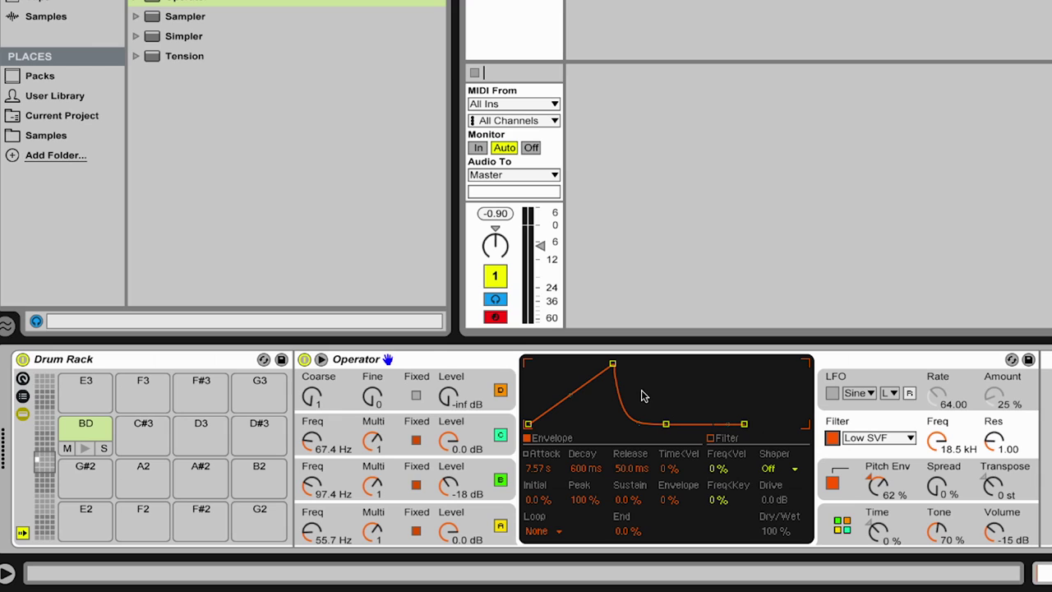
Sweep the Low SVF filter cutoff down to test its effect.
left_click_drag(950, 455, 950, 472)
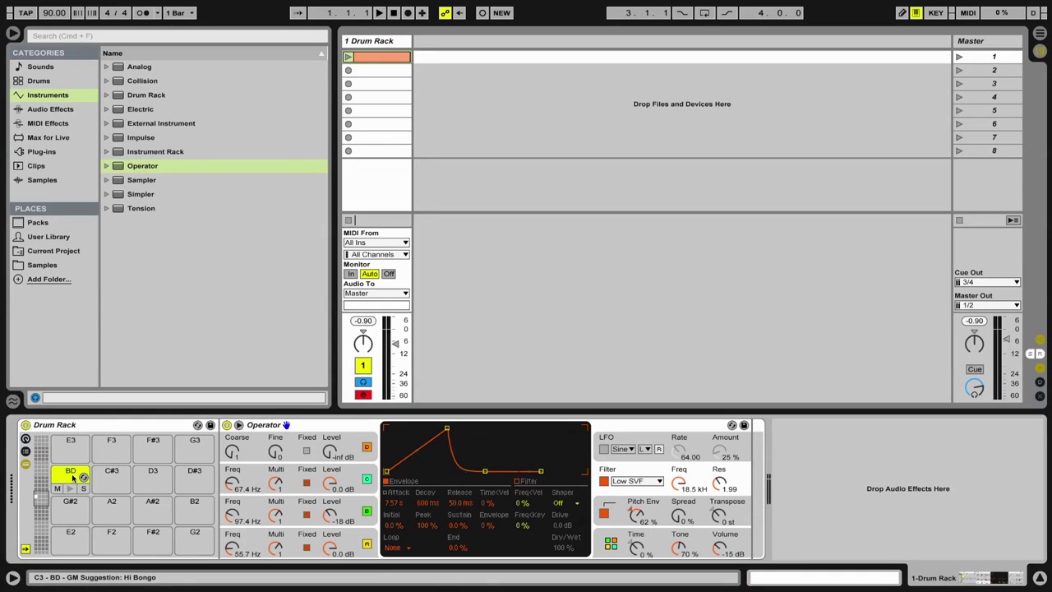
Undo the accidental Drum Rack replacement and load a new Operator onto the C#3 pad.
double_click(120, 168)
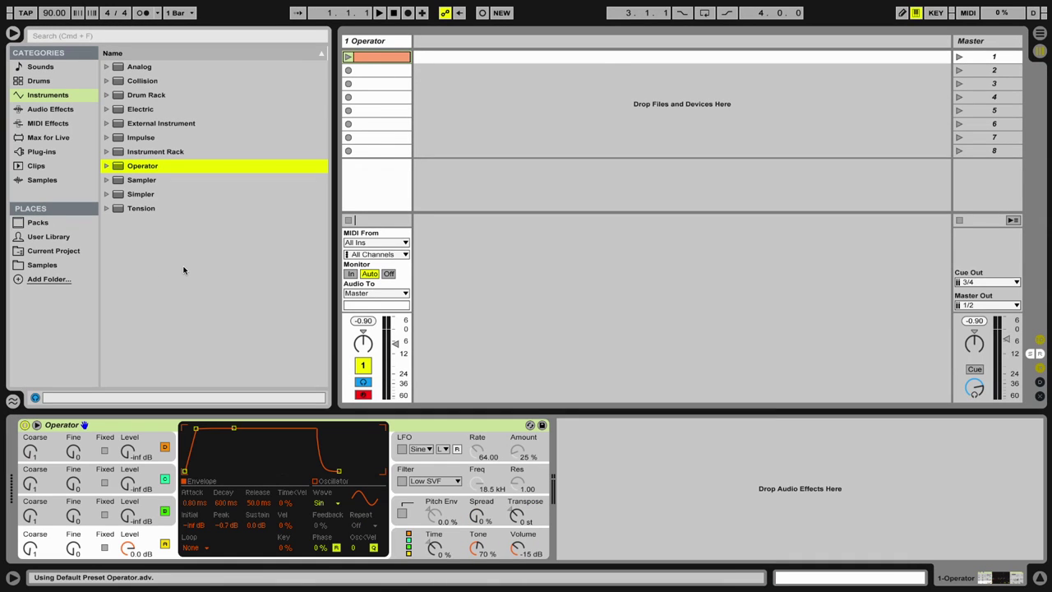
key("super+z")
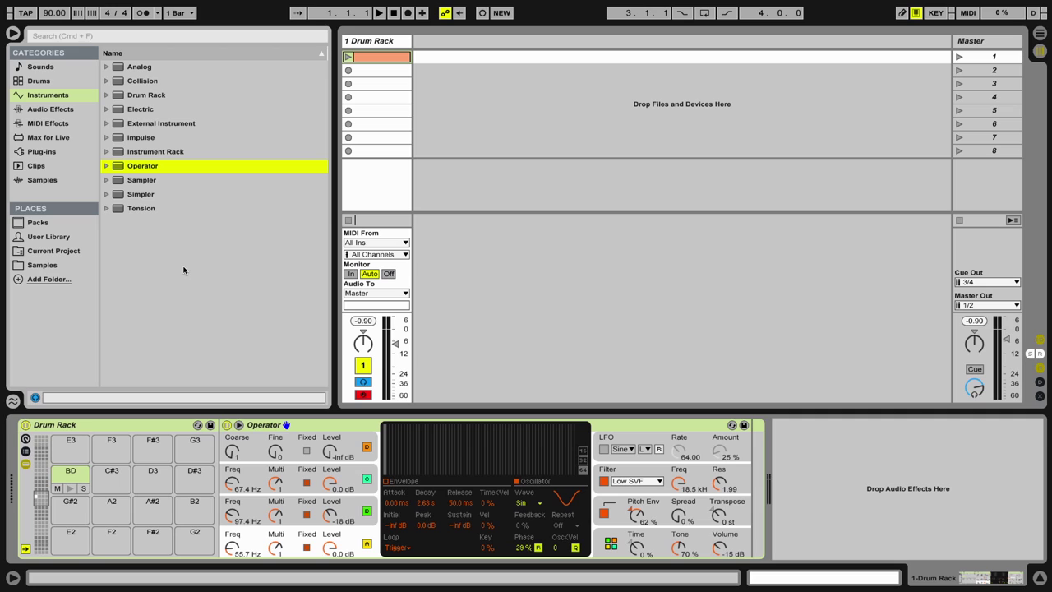
left_click(71, 484)
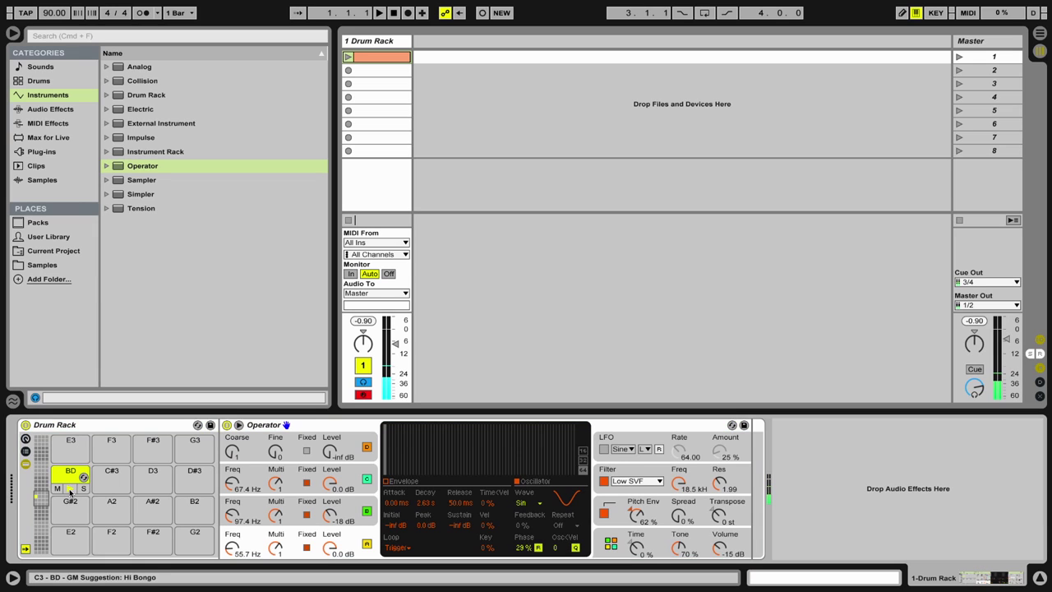
left_click(120, 168)
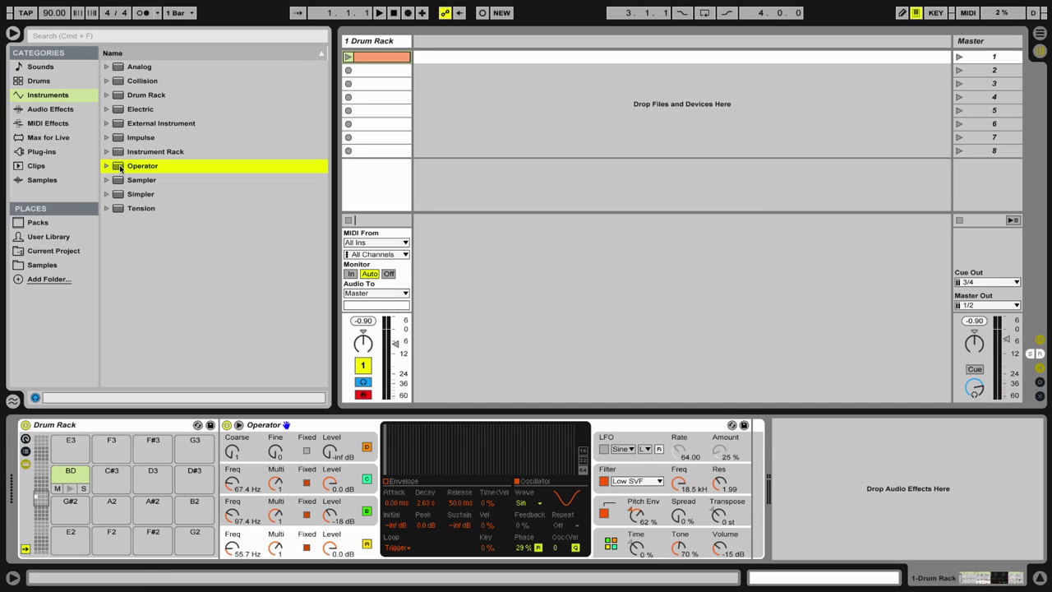
left_click_drag(122, 344, 109, 480)
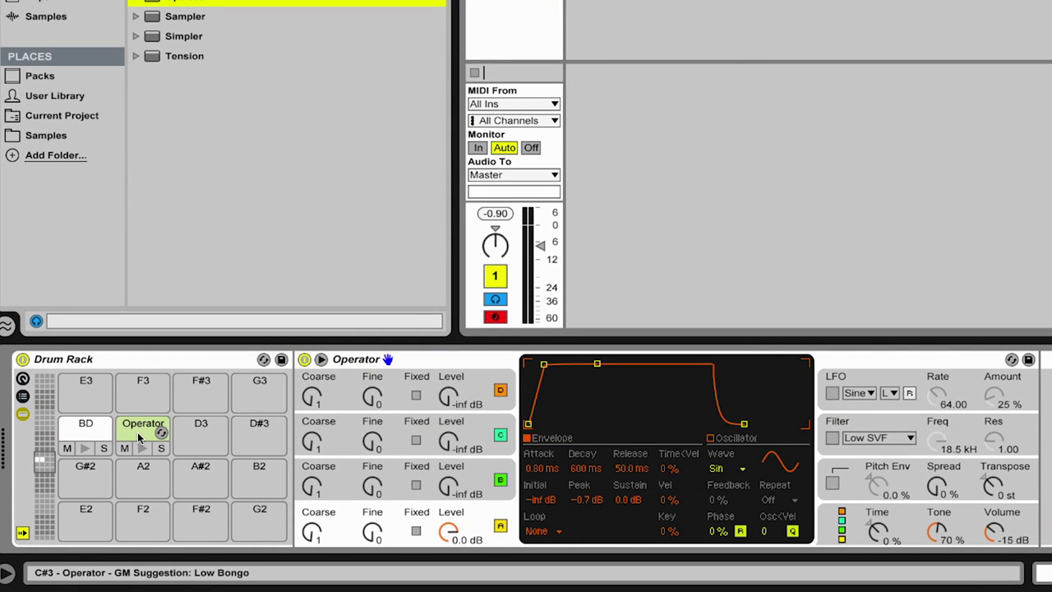
Give the new oscillator A a fixed 140 Hz, instant attack and Trigger-mode decay to silence.
left_click_drag(544, 363, 528, 364)
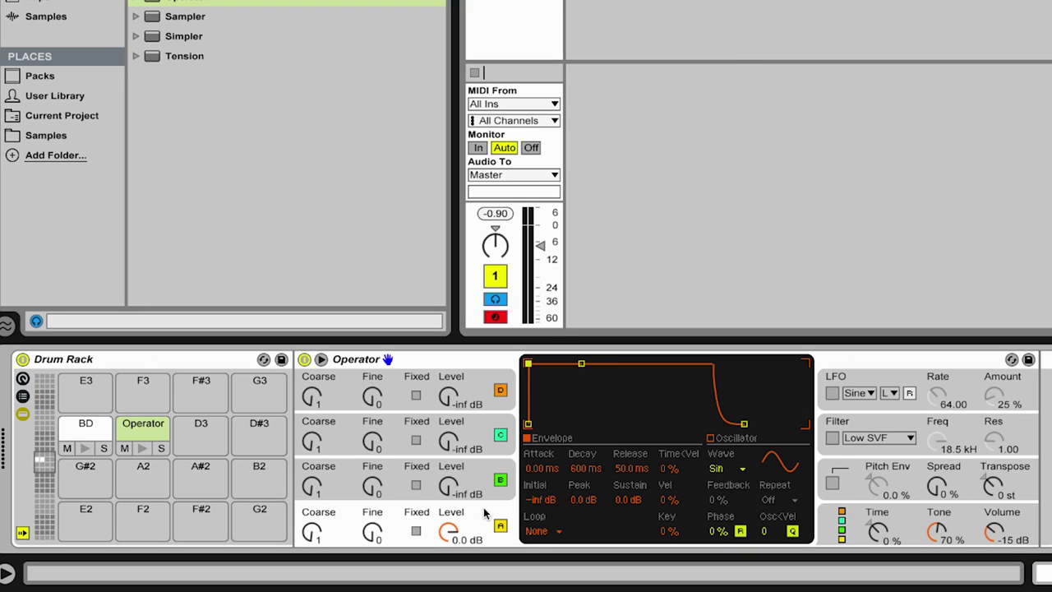
left_click(416, 533)
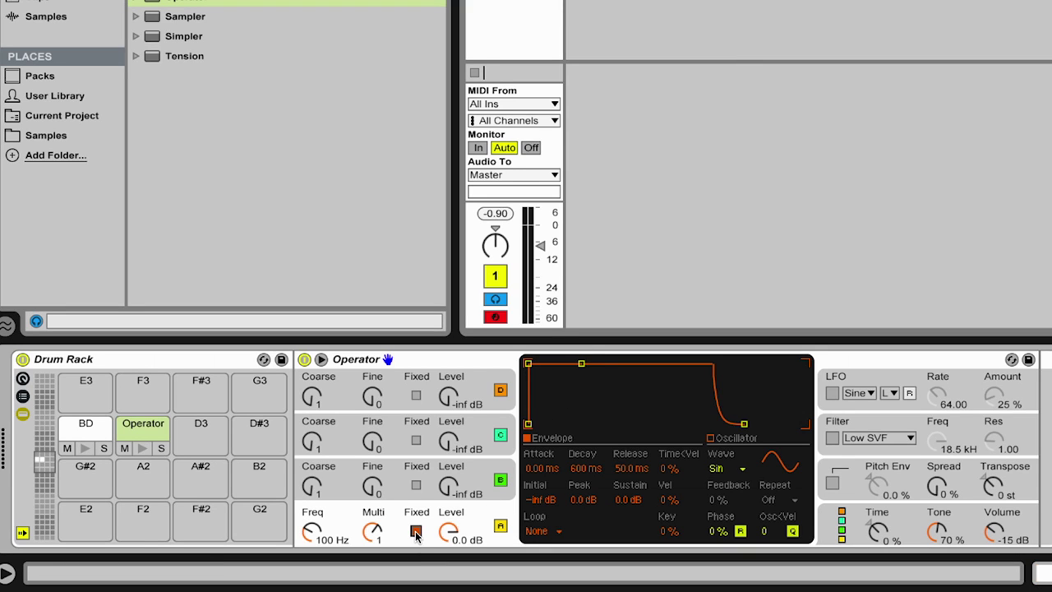
left_click(539, 532)
left_click(542, 523)
left_click_drag(581, 364, 592, 424)
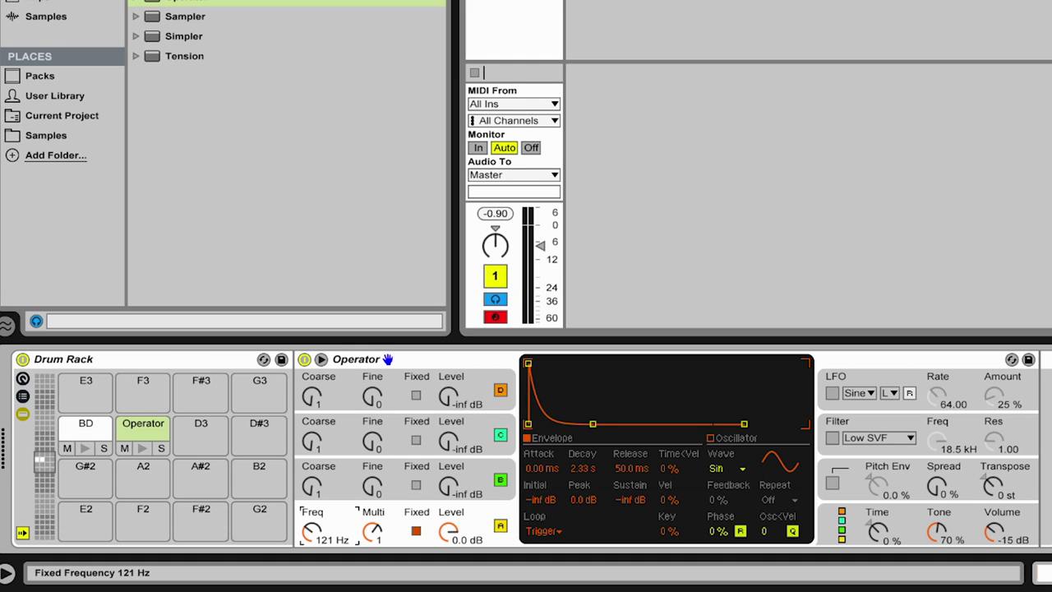
left_click_drag(310, 536, 310, 535)
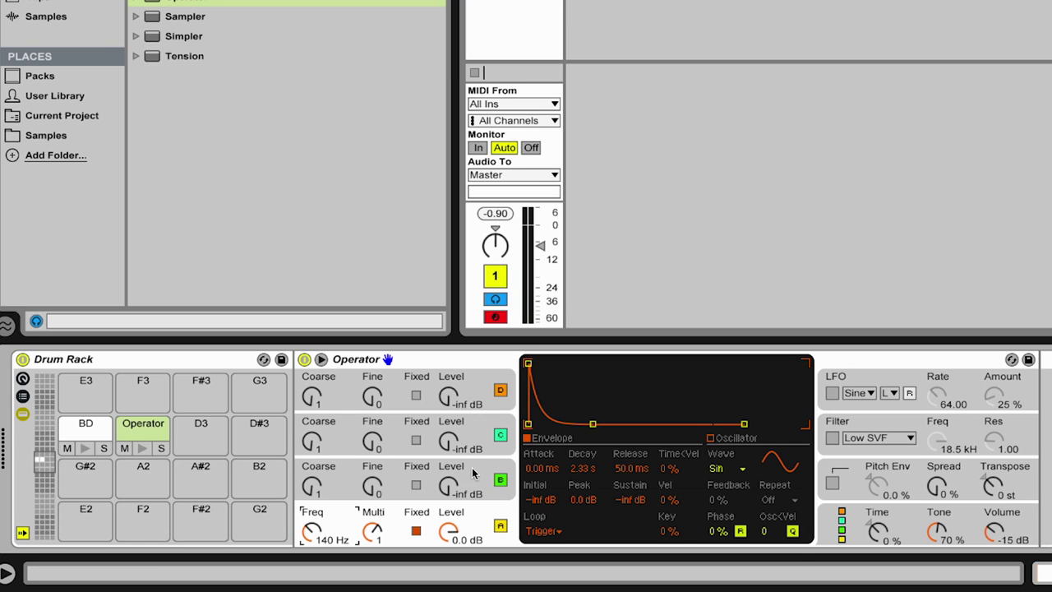
left_click(844, 538)
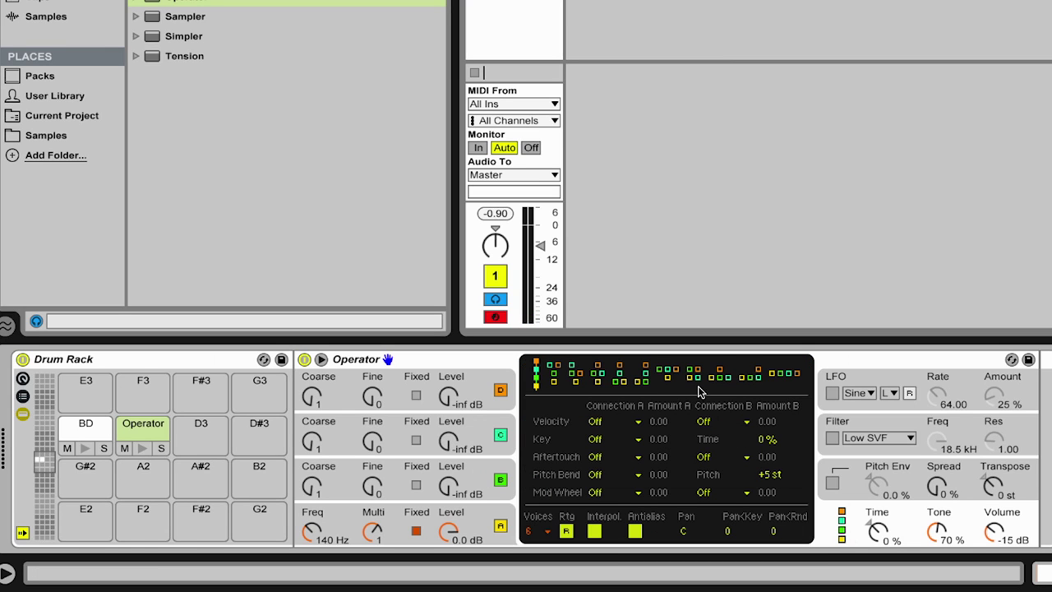
Try algorithms and settle on the one with all four oscillators in parallel.
left_click(722, 380)
left_click(692, 375)
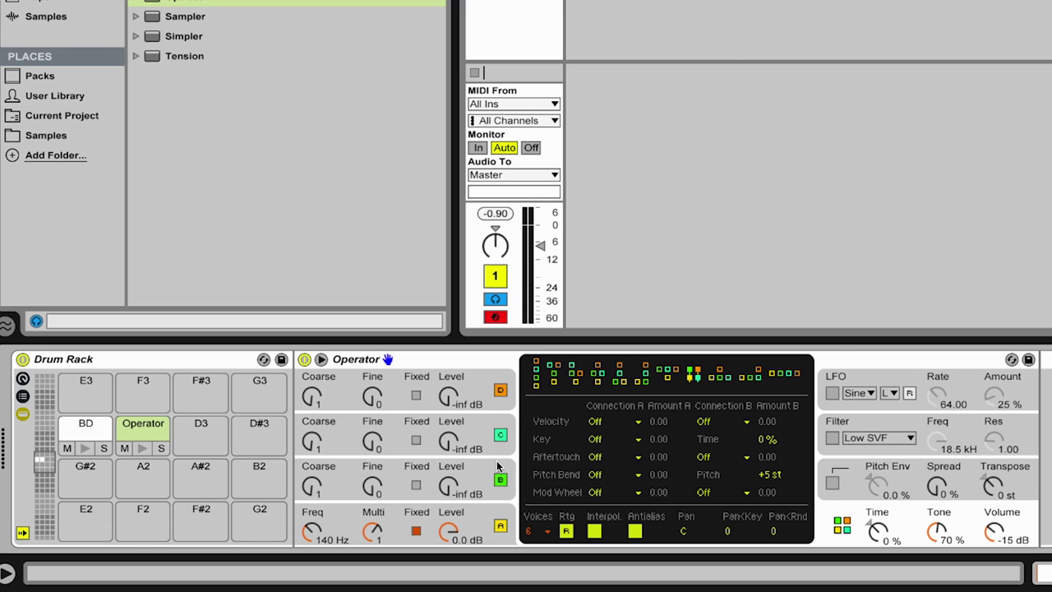
Make oscillator B a looped noise source and bring its level up to -24 dB.
left_click(497, 466)
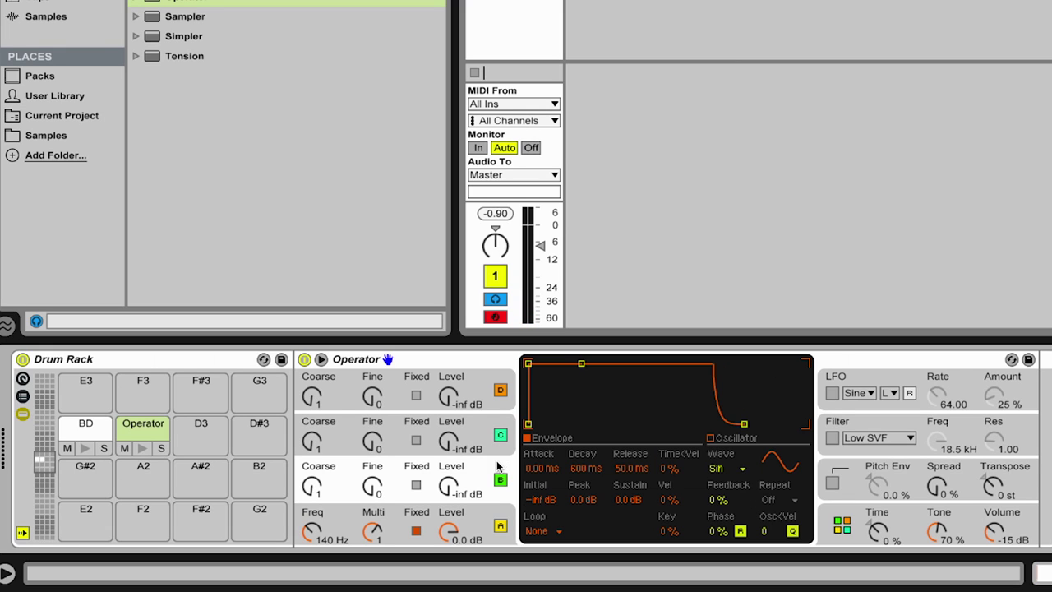
left_click(726, 469)
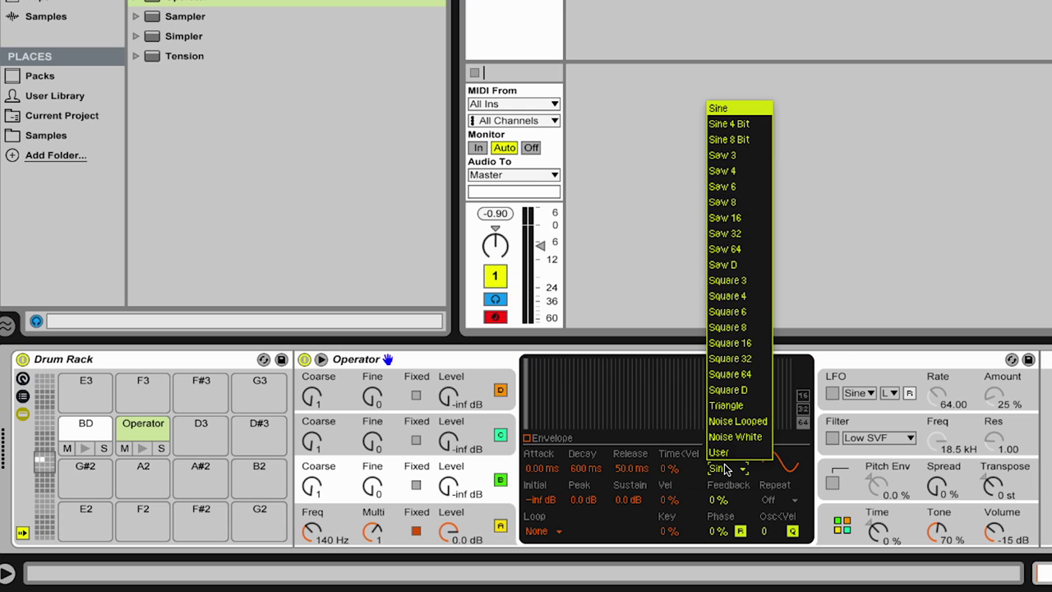
left_click(731, 421)
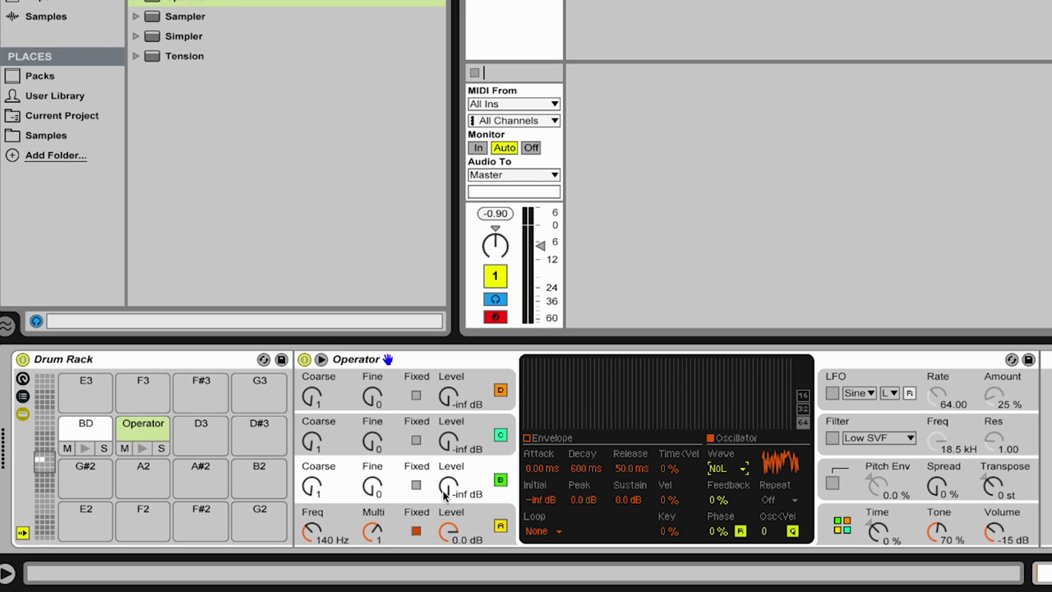
left_click_drag(441, 490, 442, 474)
Give oscillator B a Trigger-looped 278 ms decay to silence and nudge its level to -20 dB.
left_click(549, 443)
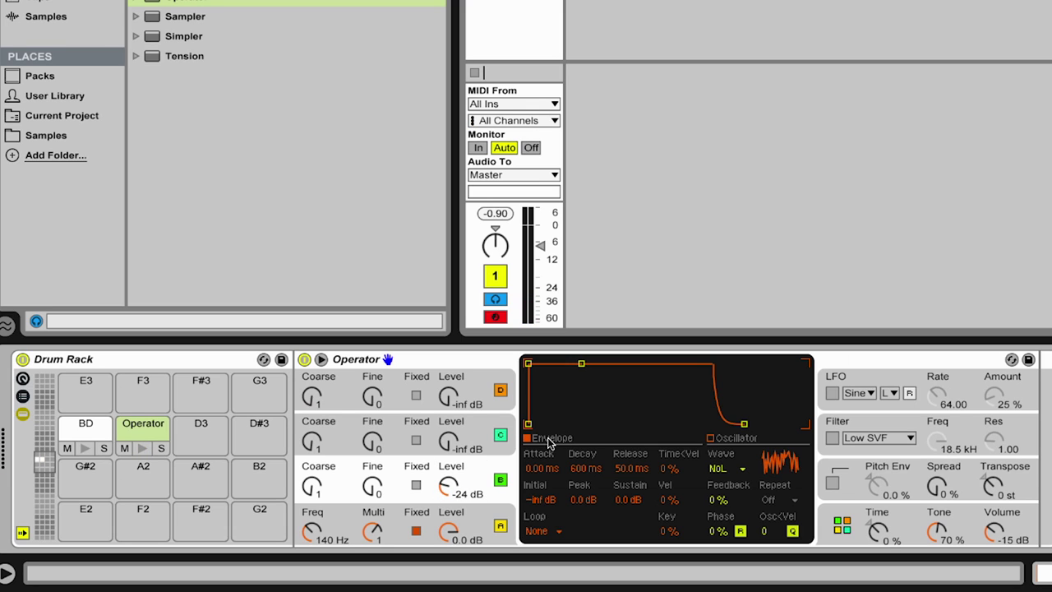
left_click_drag(581, 367, 575, 424)
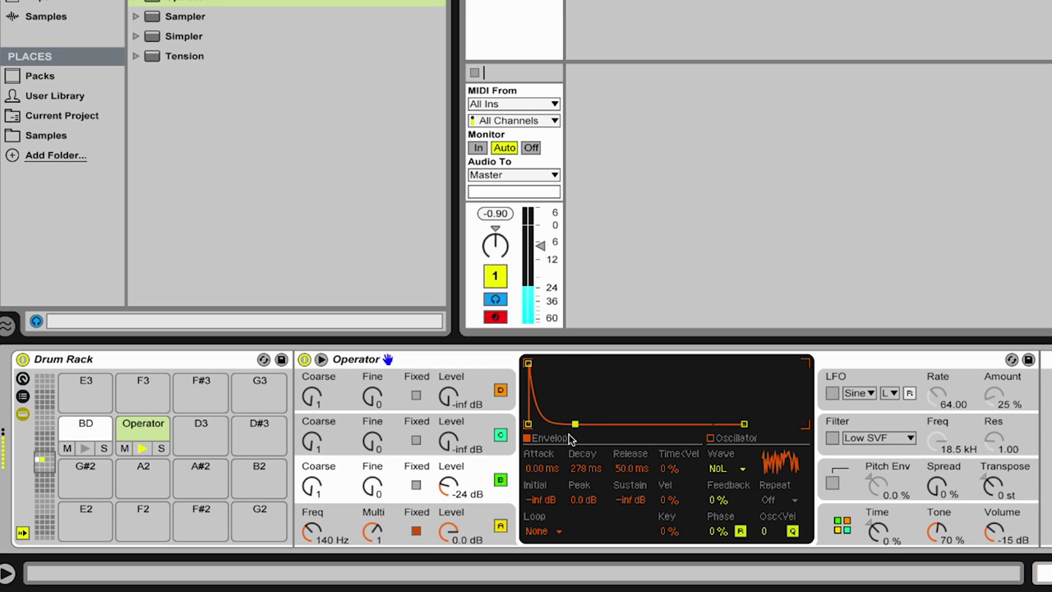
left_click(549, 531)
left_click(549, 519)
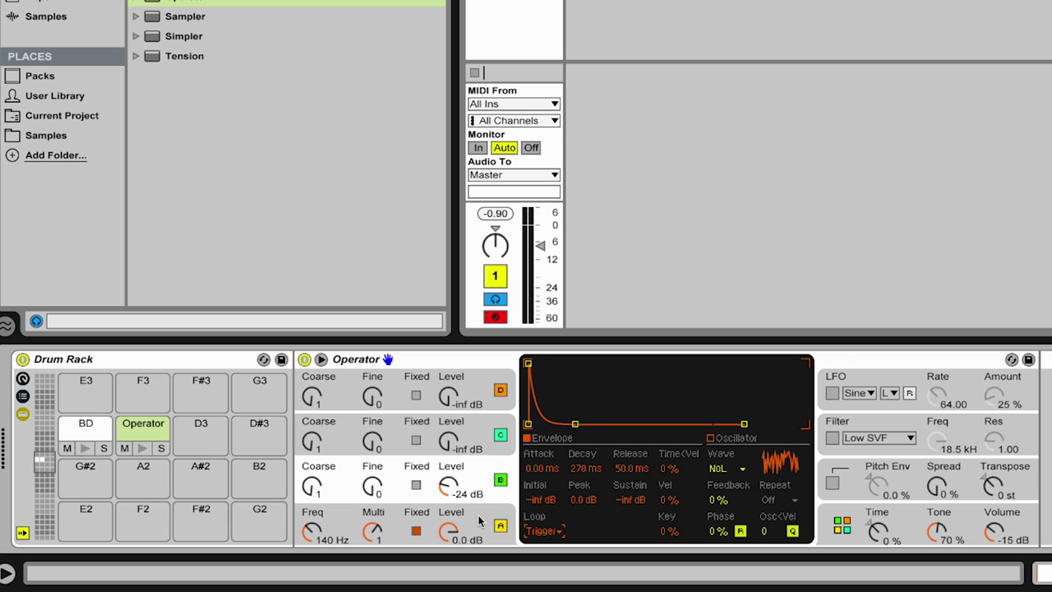
left_click(489, 514)
left_click_drag(595, 425, 581, 425)
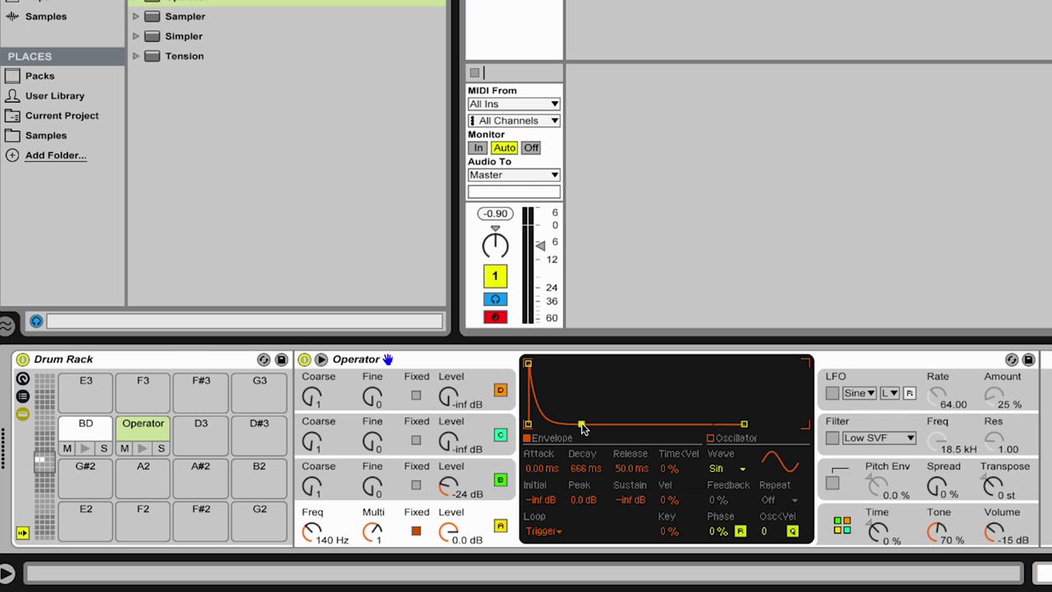
left_click_drag(450, 488, 451, 486)
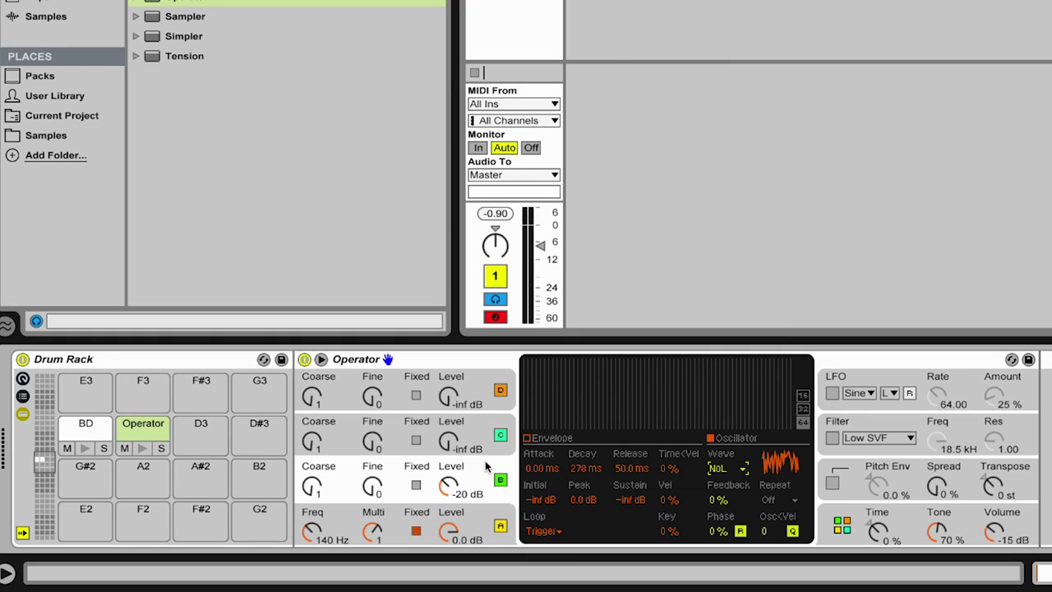
Fix oscillator B's frequency at 2.00 kHz and switch on the pitch envelope.
left_click(417, 485)
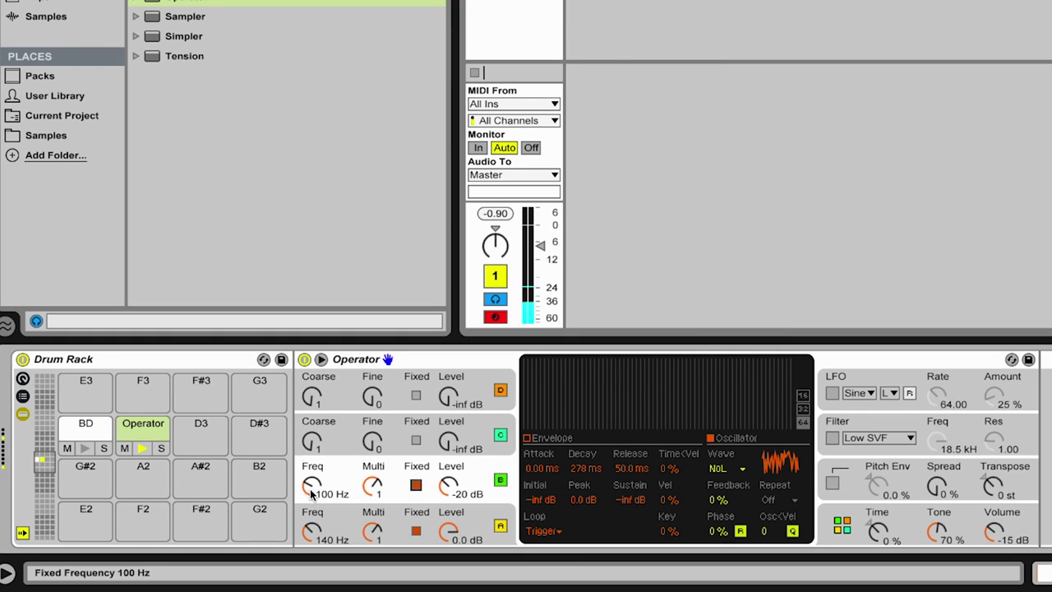
left_click_drag(313, 487, 312, 454)
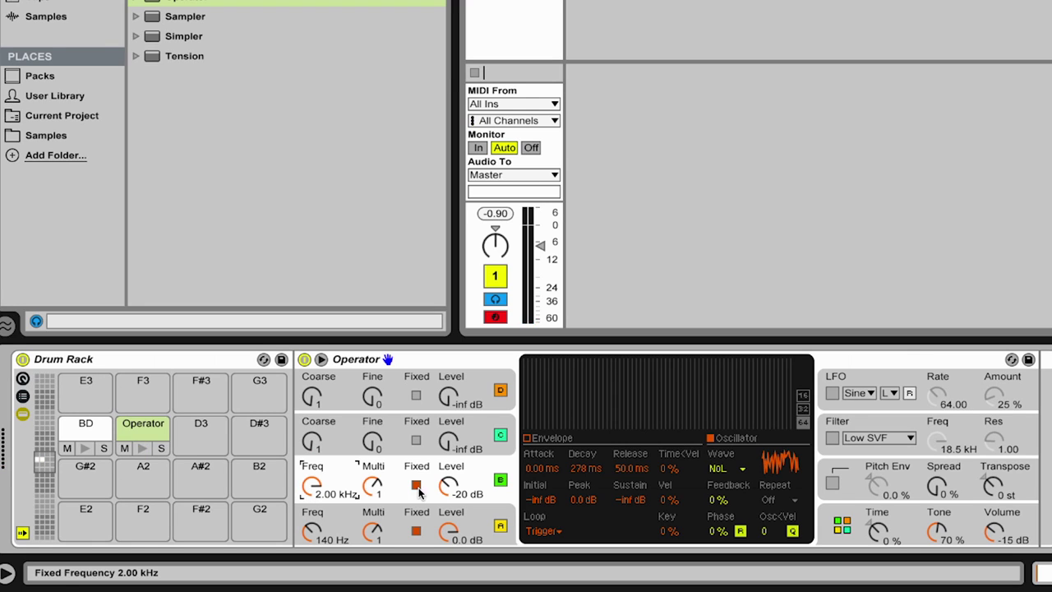
left_click(832, 482)
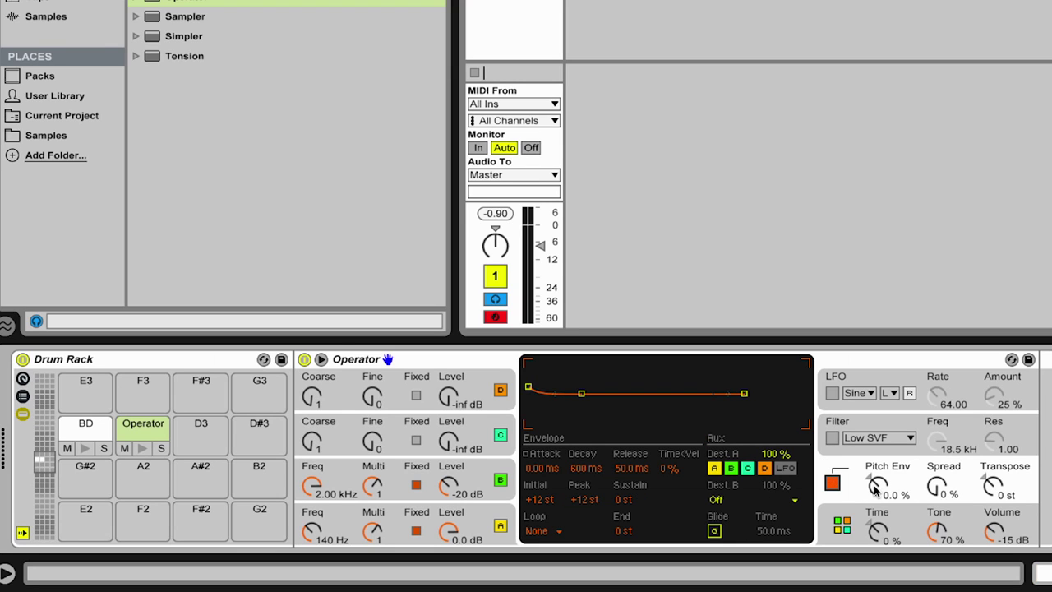
Shape the pitch envelope with a +48 st peak, short decay and 62 % amount.
left_click_drag(877, 488, 876, 462)
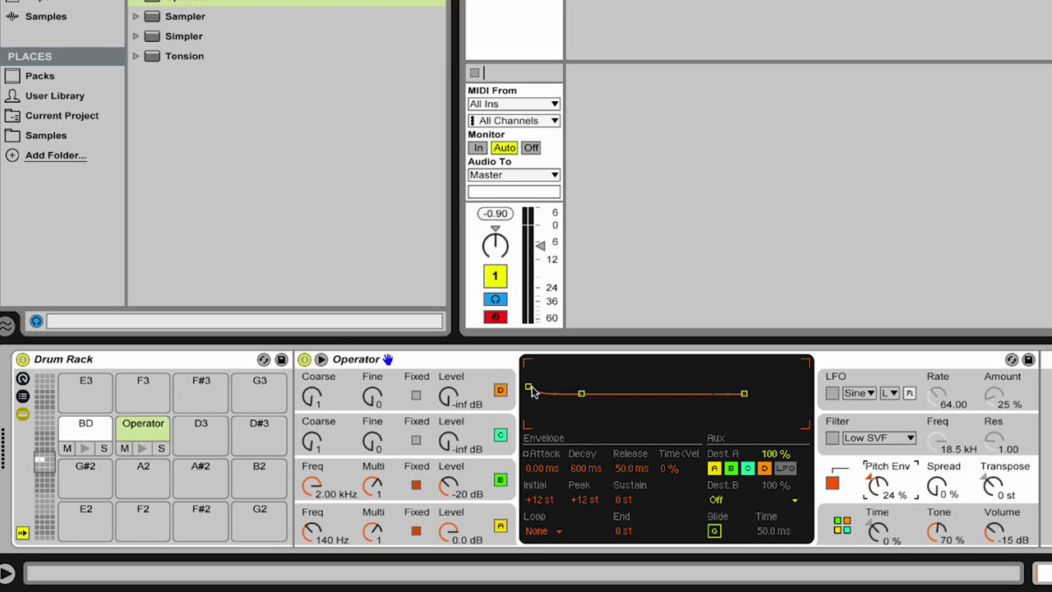
left_click_drag(530, 388, 528, 362)
left_click_drag(581, 398, 554, 398)
left_click_drag(878, 486, 878, 407)
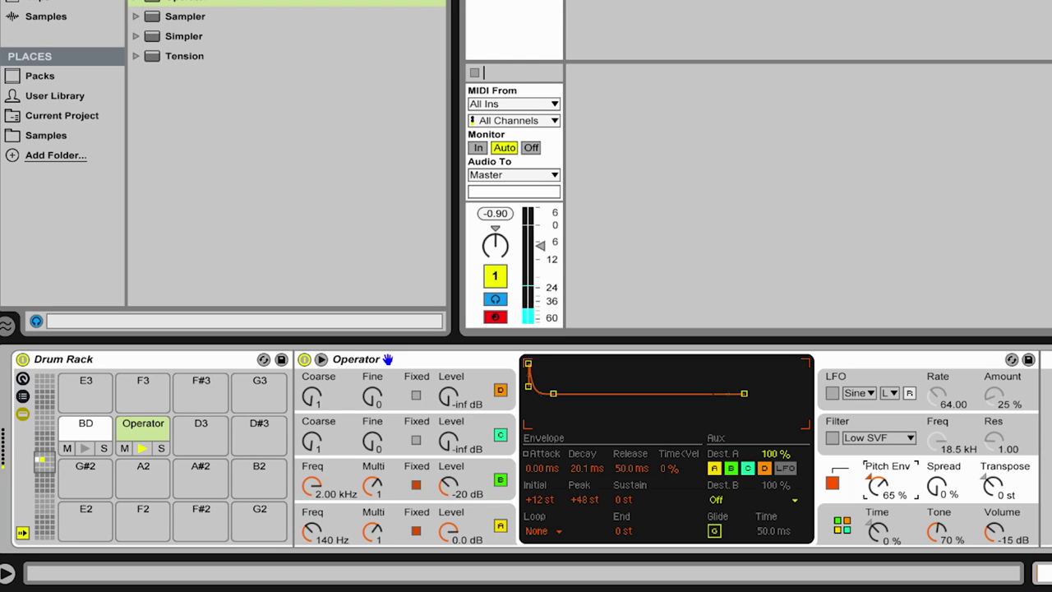
left_click_drag(878, 467, 878, 453)
Retune oscillator A to a fixed 92.6 Hz and shorten its decay to 315 ms.
mouse_move(310, 533)
left_mouse_down()
mouse_move(310, 511)
mouse_move(310, 527)
left_mouse_up()
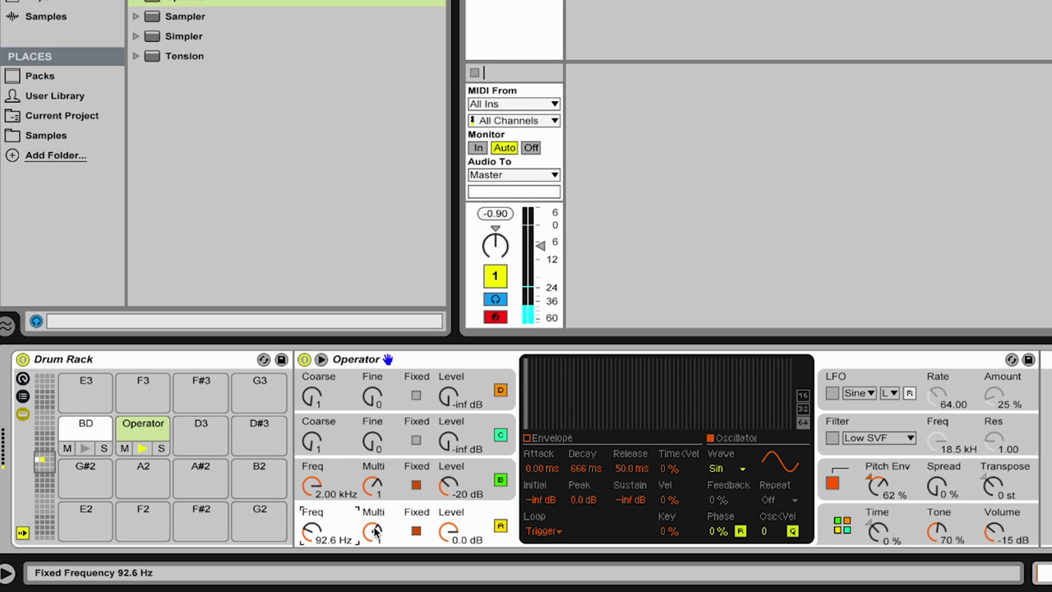
left_click(564, 439)
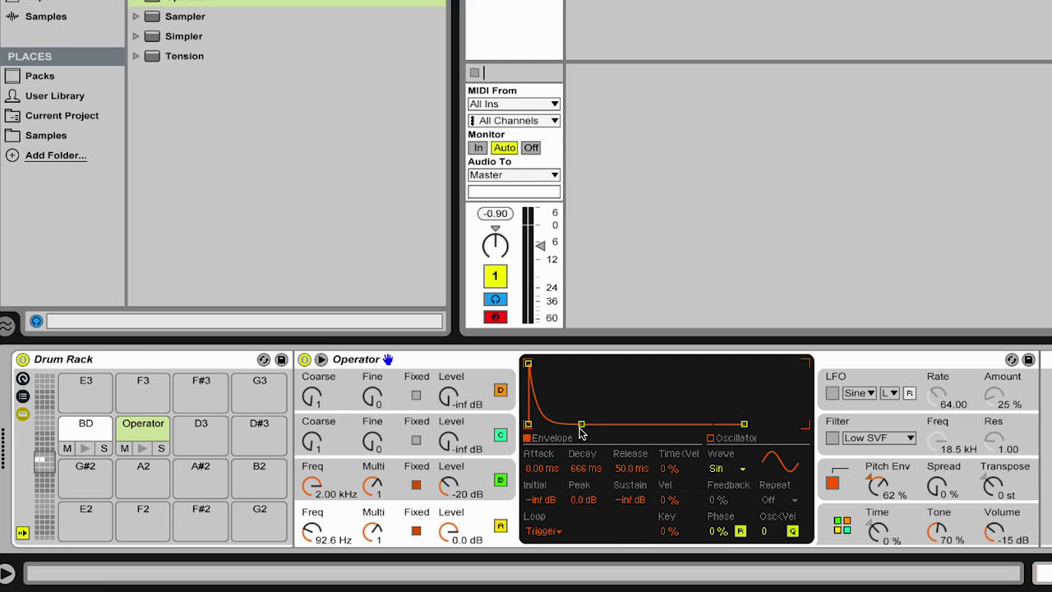
left_click_drag(581, 423, 577, 425)
left_click(499, 425)
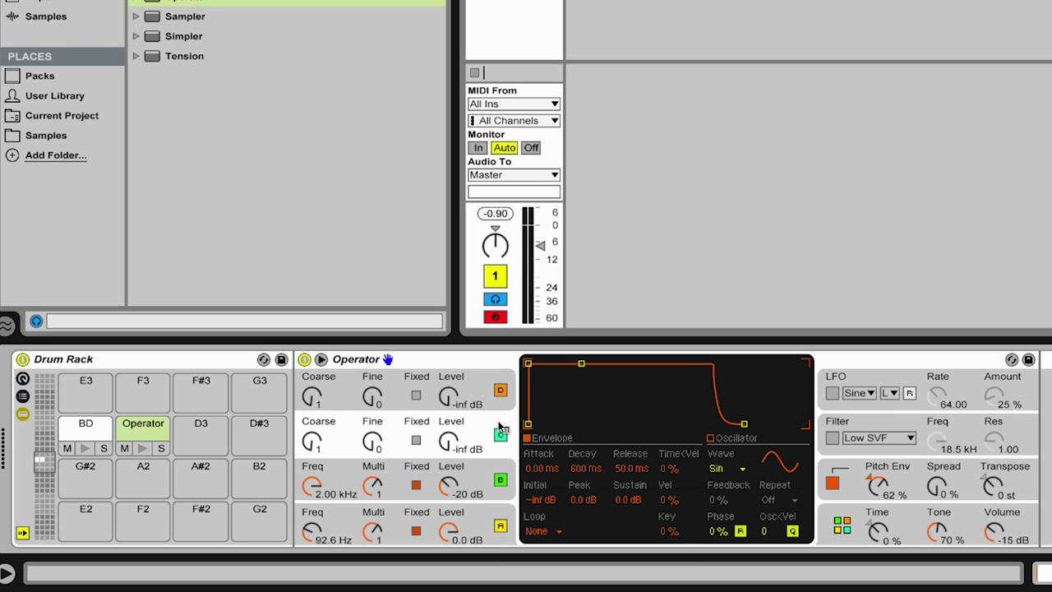
Copy oscillator A into oscillator C, then set C to 103 Hz with a 116 ms decay.
right_click(499, 426)
left_click(514, 433)
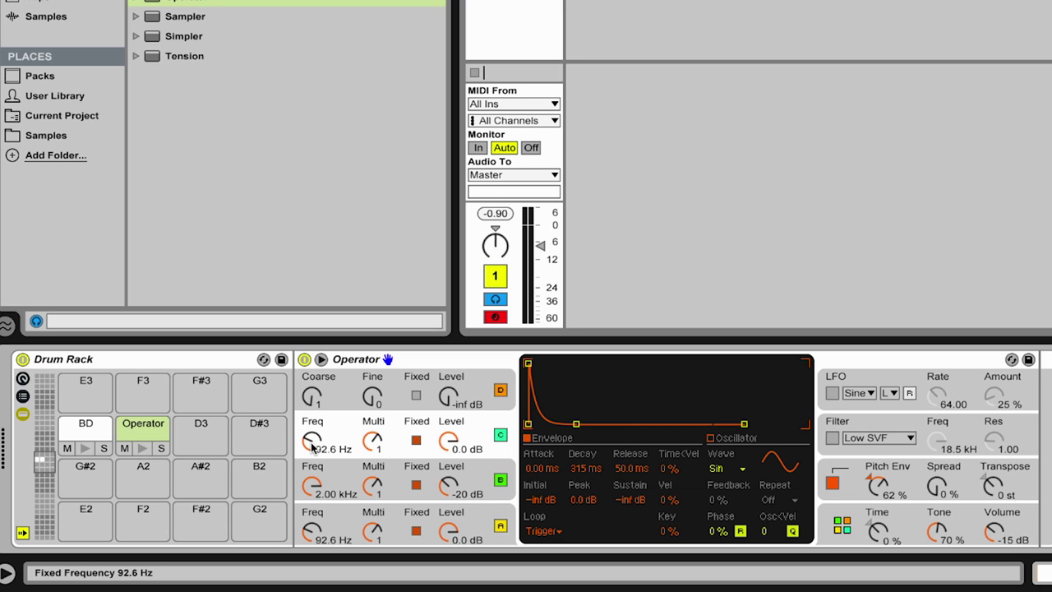
left_click_drag(312, 444, 311, 424)
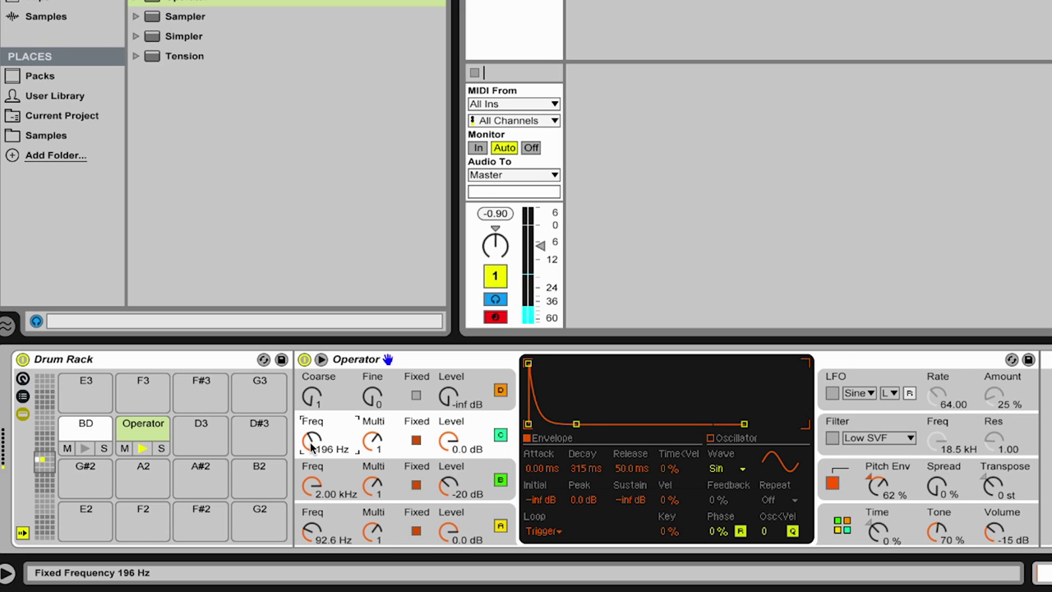
left_click_drag(577, 424, 569, 428)
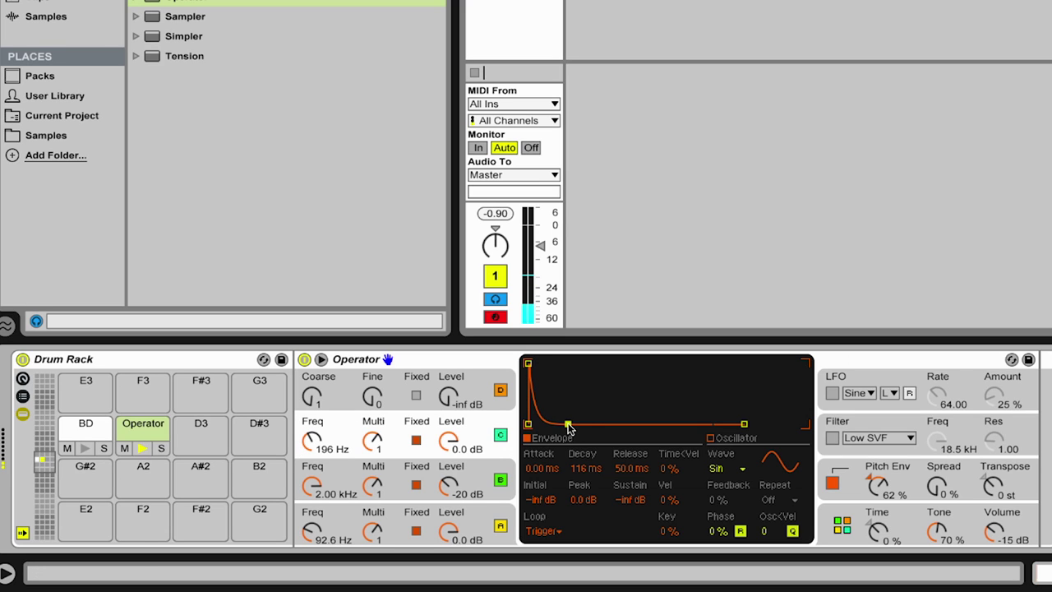
left_click_drag(302, 445, 311, 447)
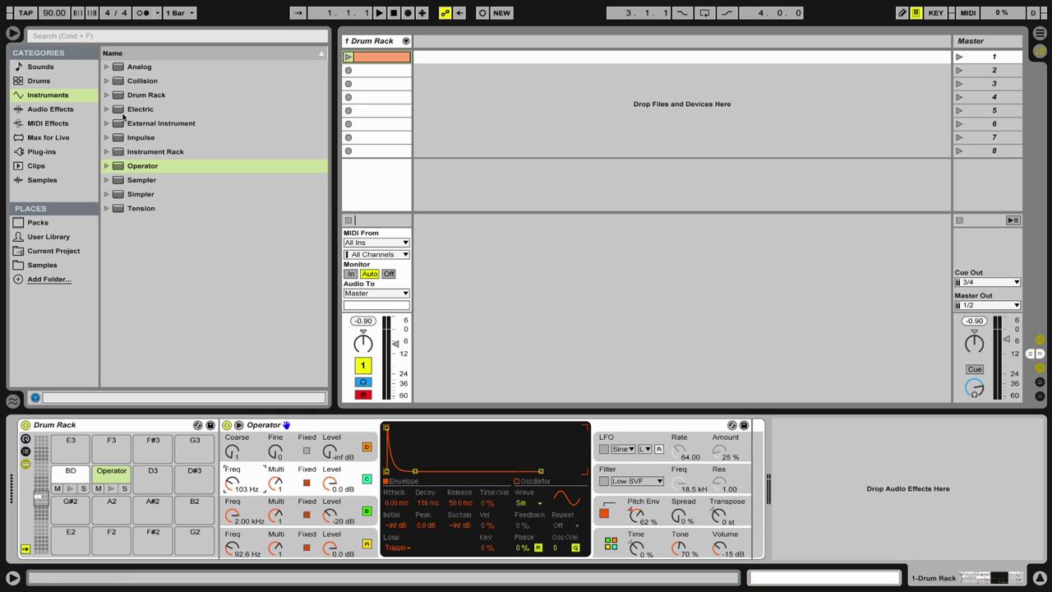
Add EQ Eight after Operator and enable EQ bands 2 and 5.
left_click(37, 109)
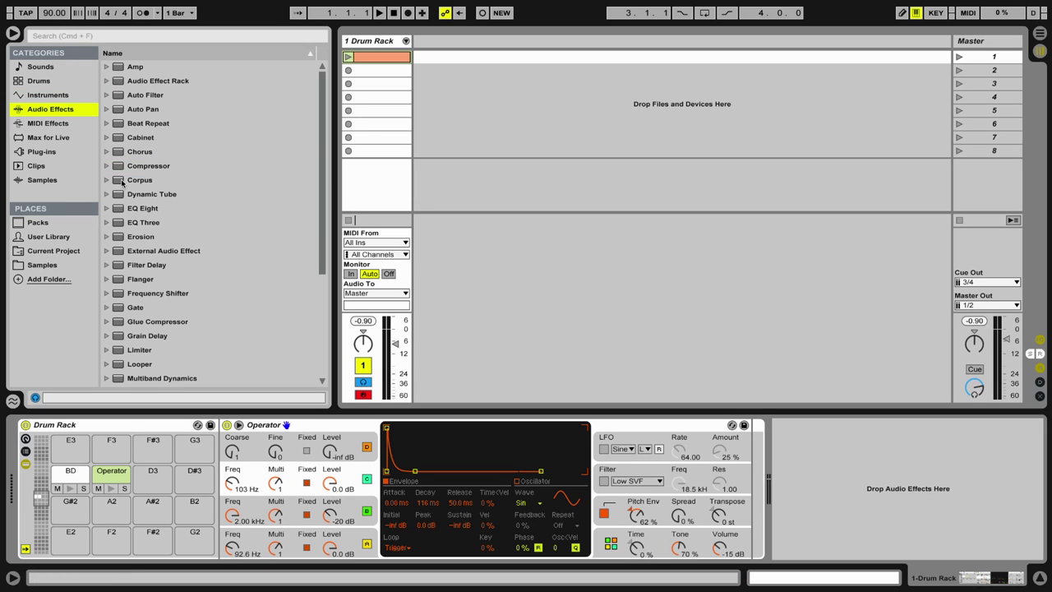
mouse_move(119, 212)
left_mouse_down()
mouse_move(556, 336)
mouse_move(748, 444)
left_mouse_up()
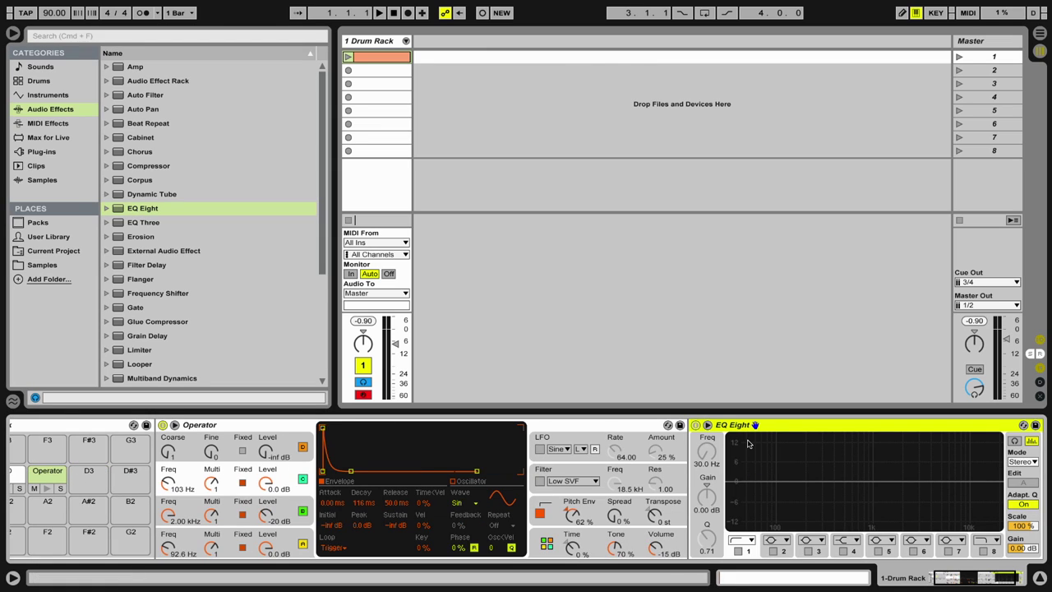
left_click(773, 551)
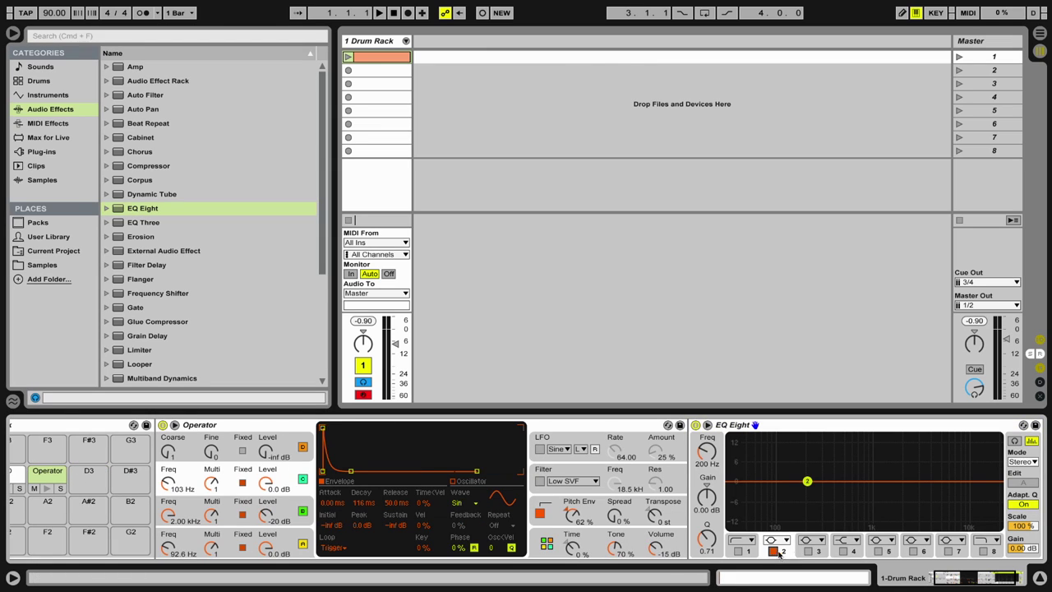
left_click(877, 552)
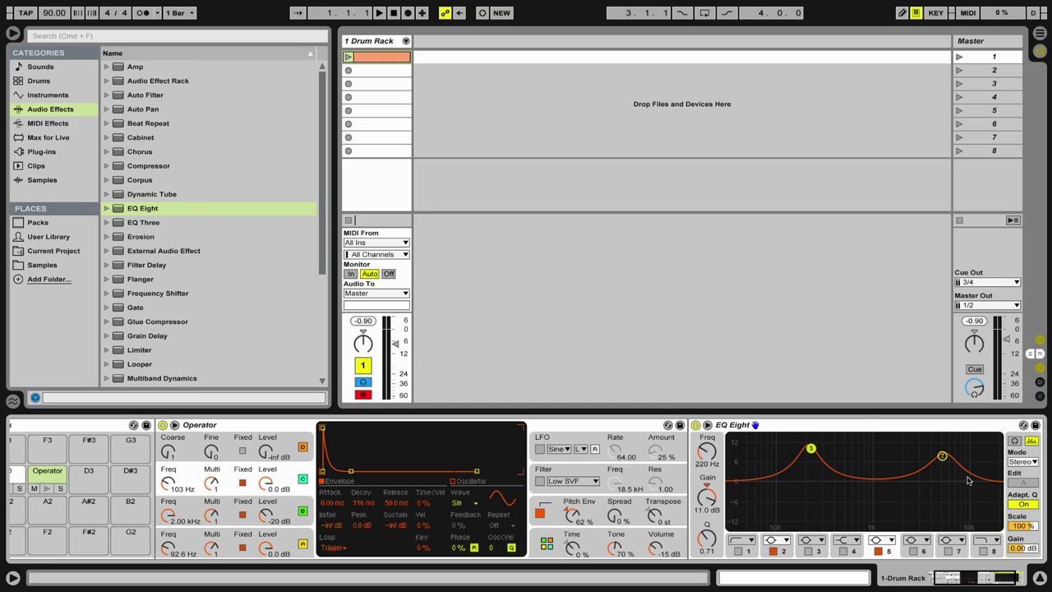
Boost band 2 as a high peak near 8.20 kHz and band 5 to +8.06 dB at 1.10 kHz.
left_click_drag(946, 463, 956, 451)
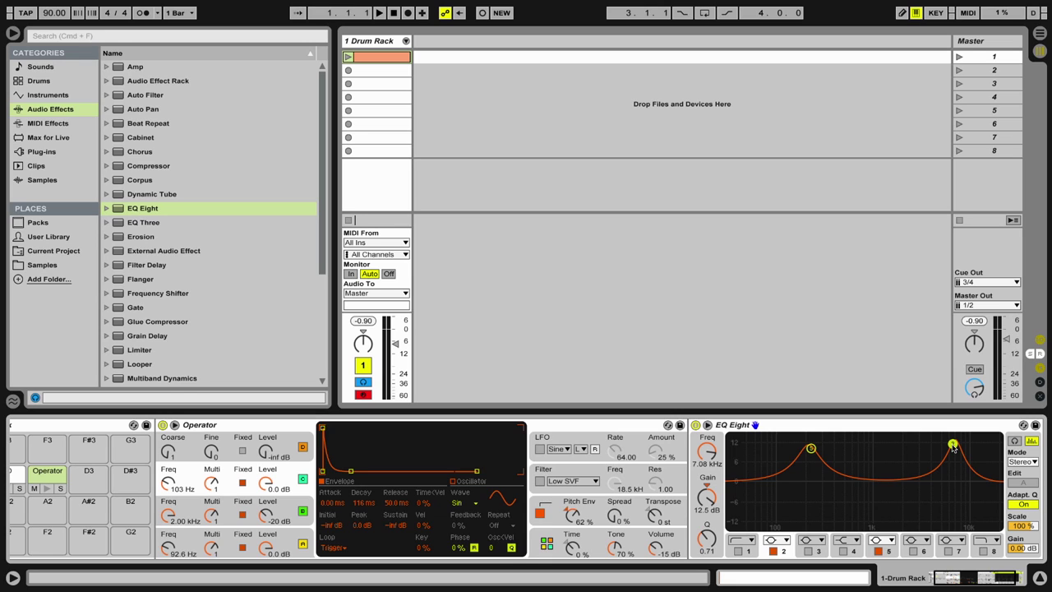
left_click_drag(953, 447, 938, 446)
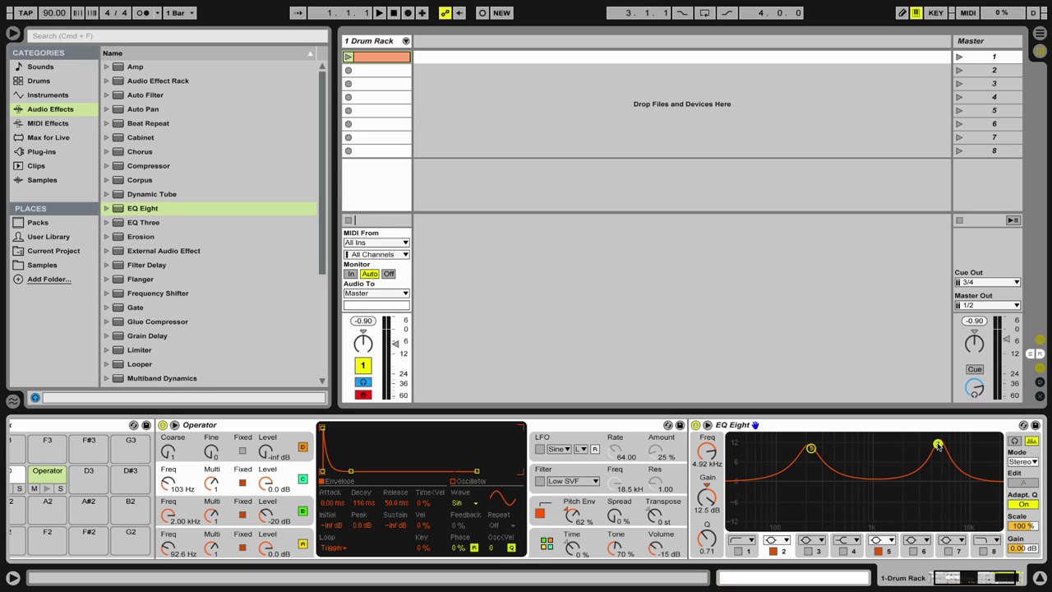
left_click_drag(811, 451, 813, 479)
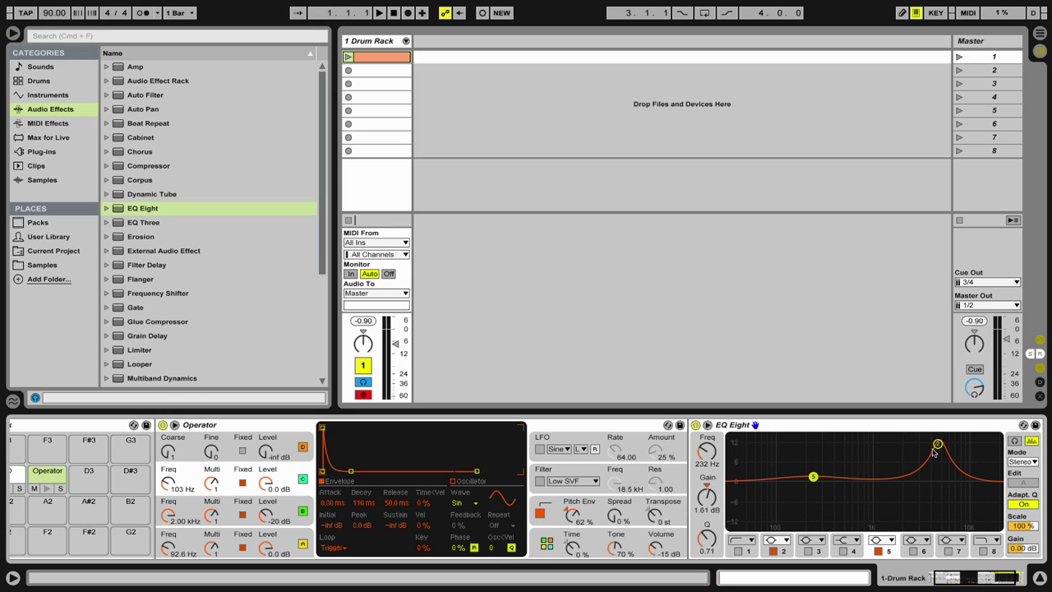
left_click_drag(937, 445, 958, 453)
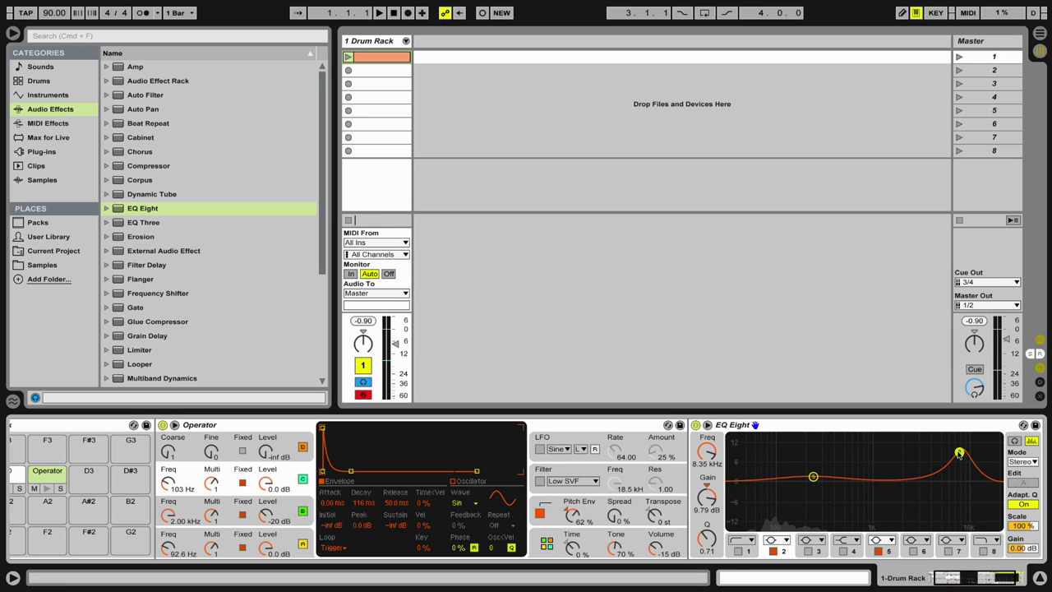
left_click(812, 478)
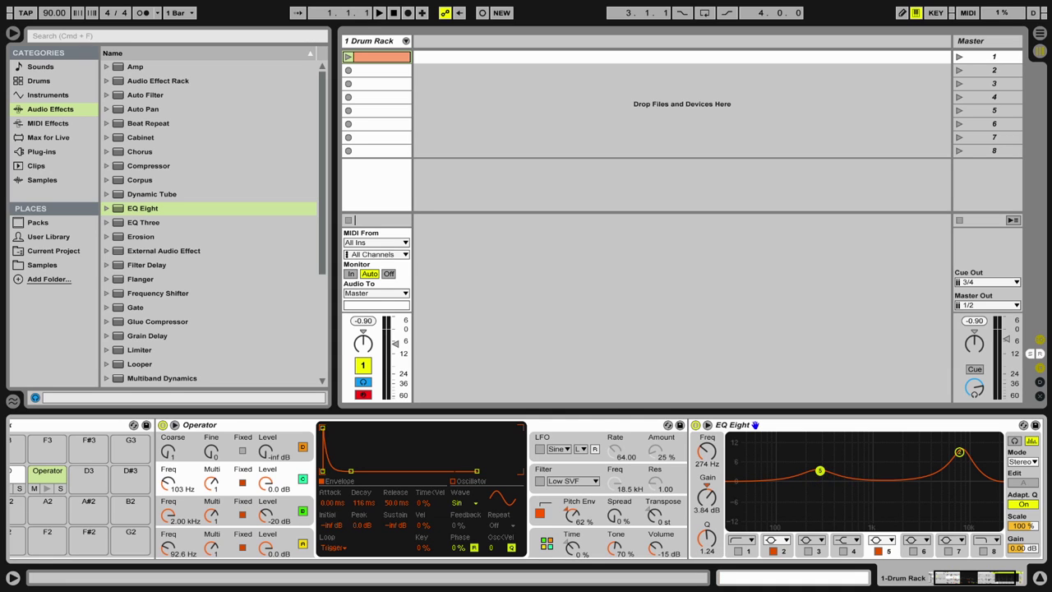
left_click_drag(824, 466, 876, 458)
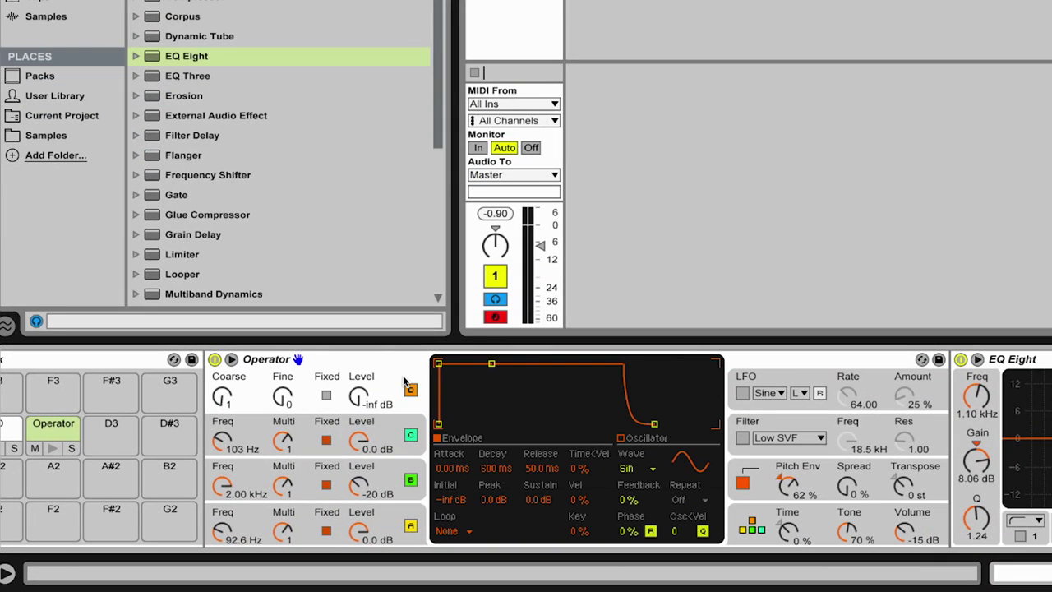
left_click(411, 481)
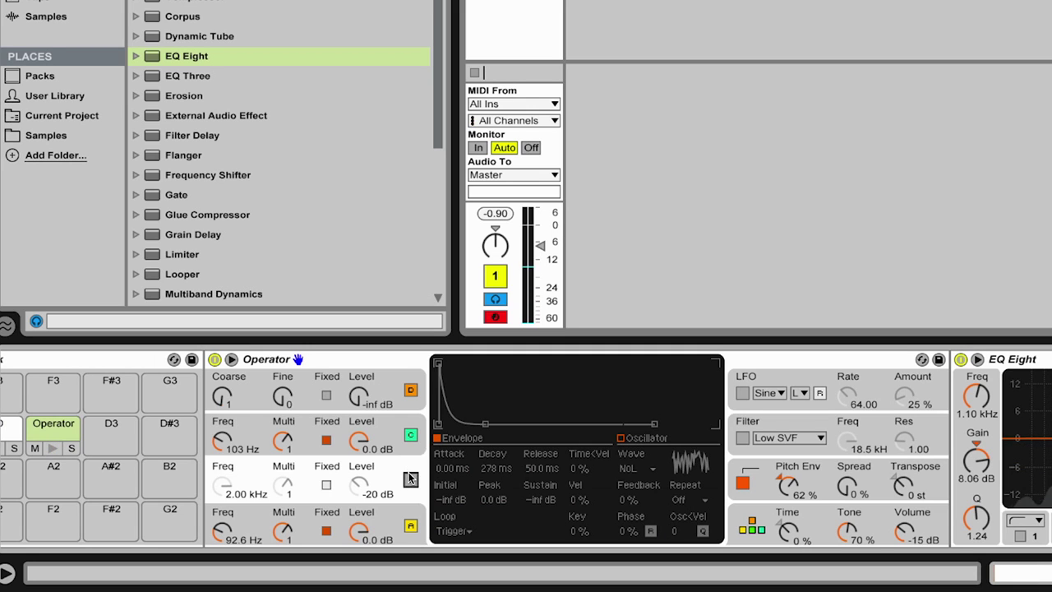
Switch oscillator B off and set oscillator D's waveform to Noise.
left_click(411, 480)
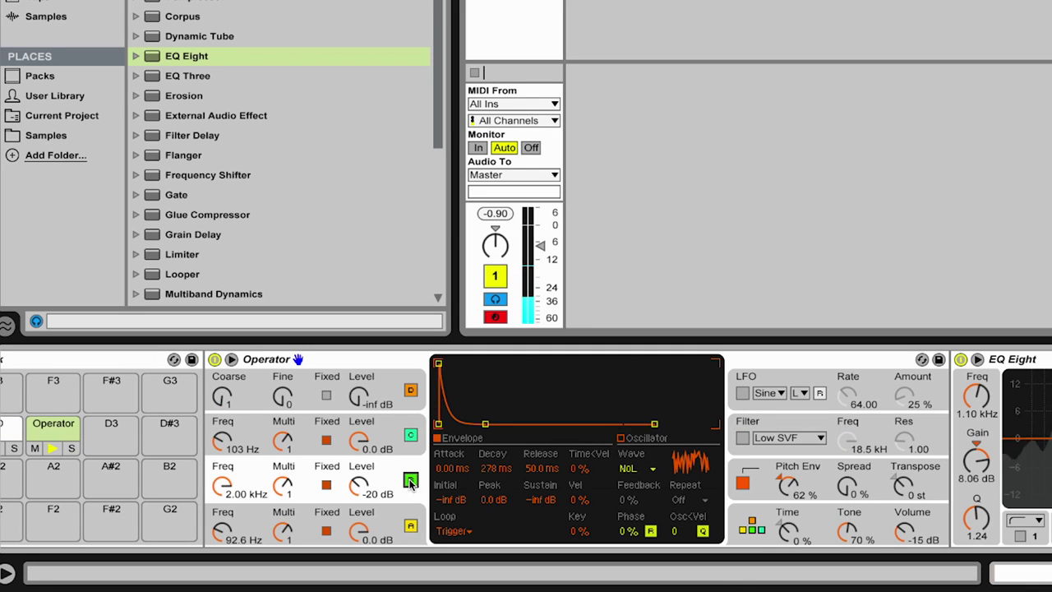
left_click(411, 480)
left_click(401, 388)
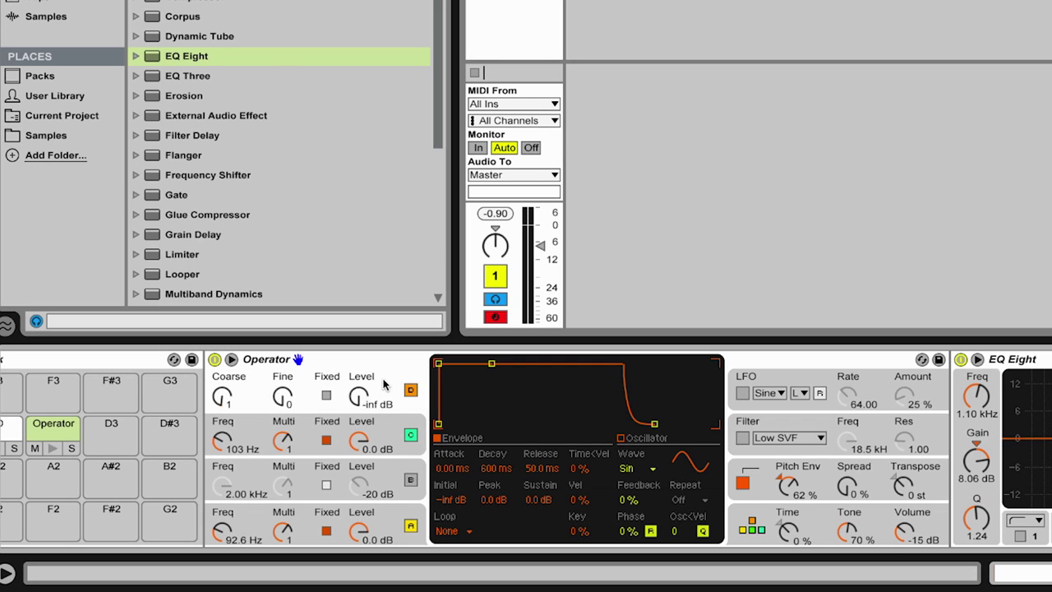
left_click(630, 470)
left_click(633, 442)
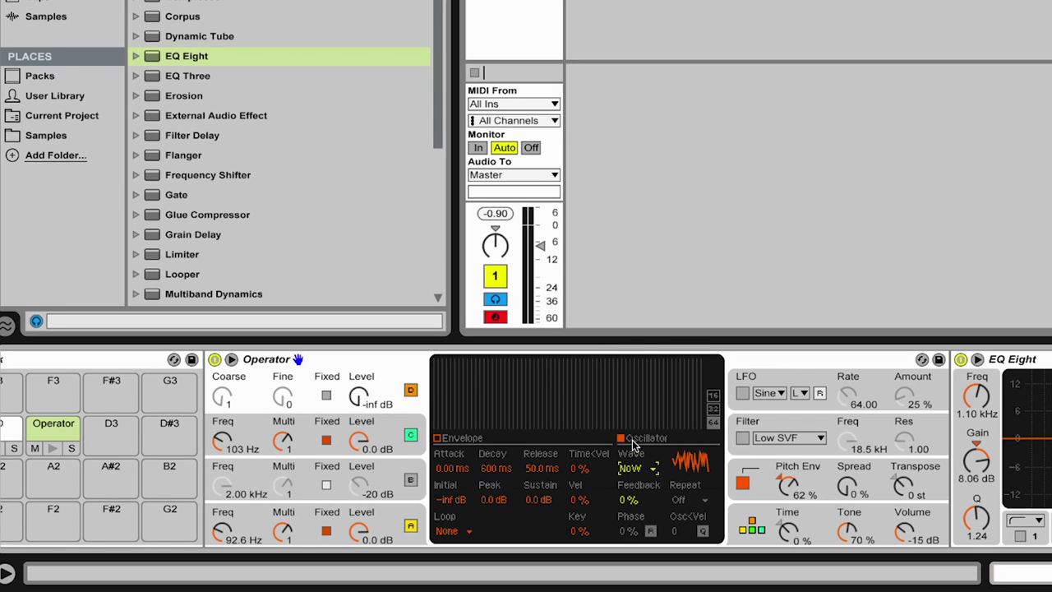
Make oscillator D's envelope decay to silence and raise its level to -23 dB.
left_click(467, 440)
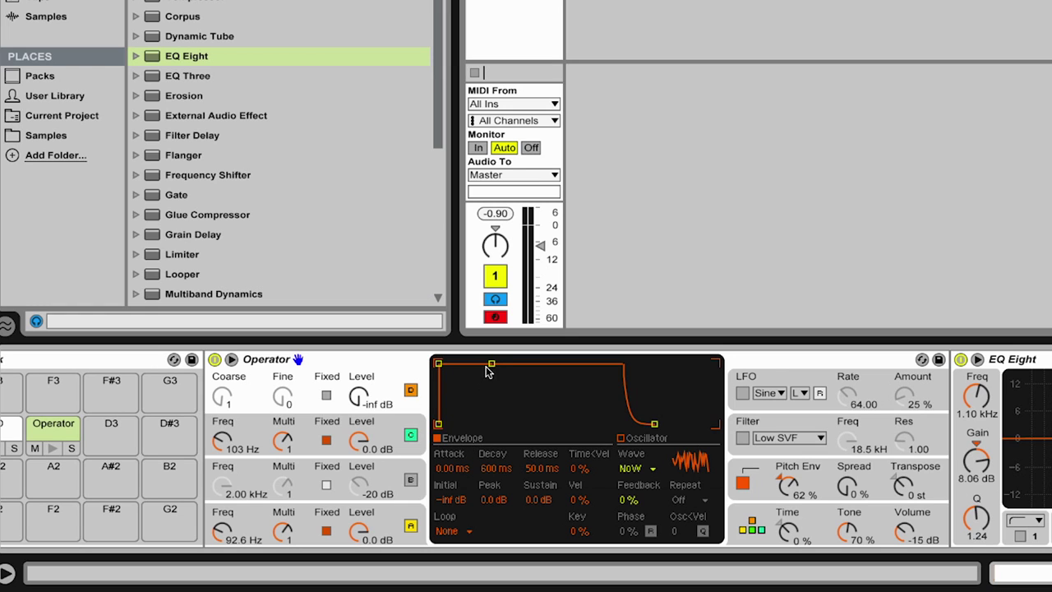
left_click_drag(490, 364, 490, 425)
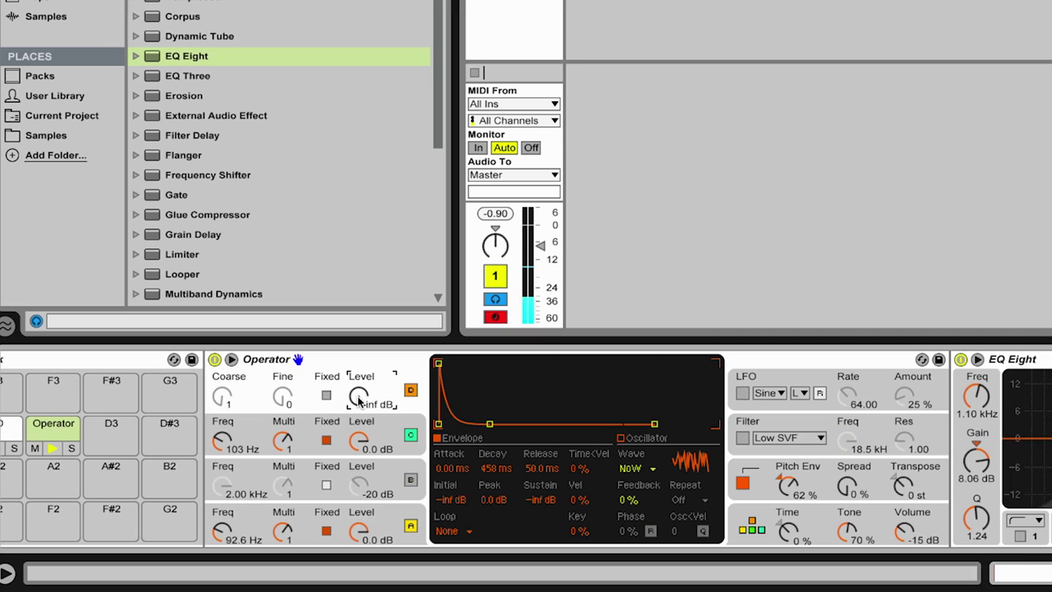
left_click_drag(360, 398, 359, 384)
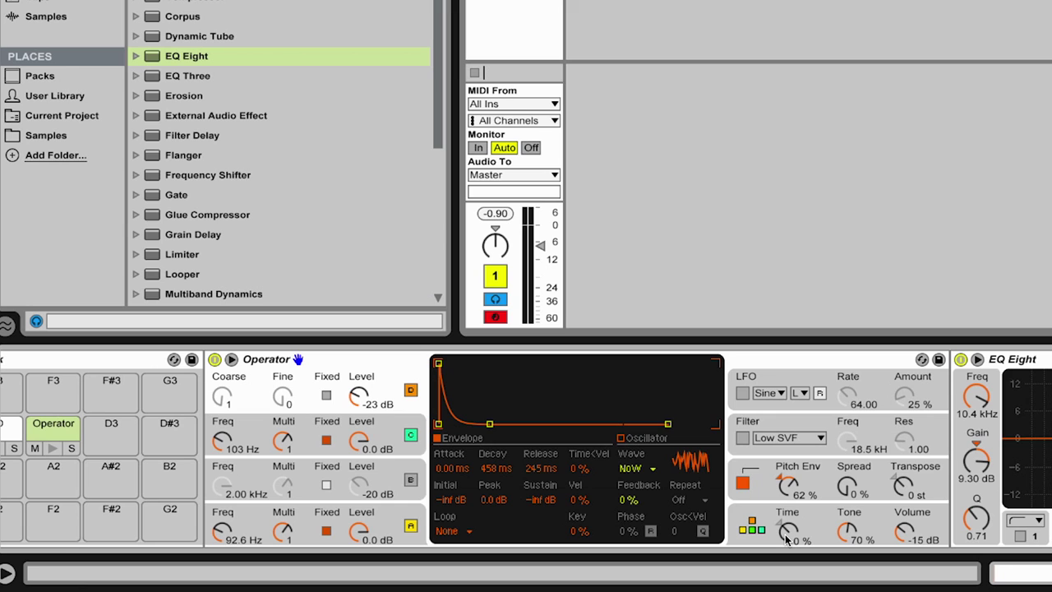
Adjust the envelope time, re-enable oscillator B, retune A to 60.6 Hz and C to 75.7 Hz, and lower D to -35 dB.
left_click_drag(792, 536, 791, 558)
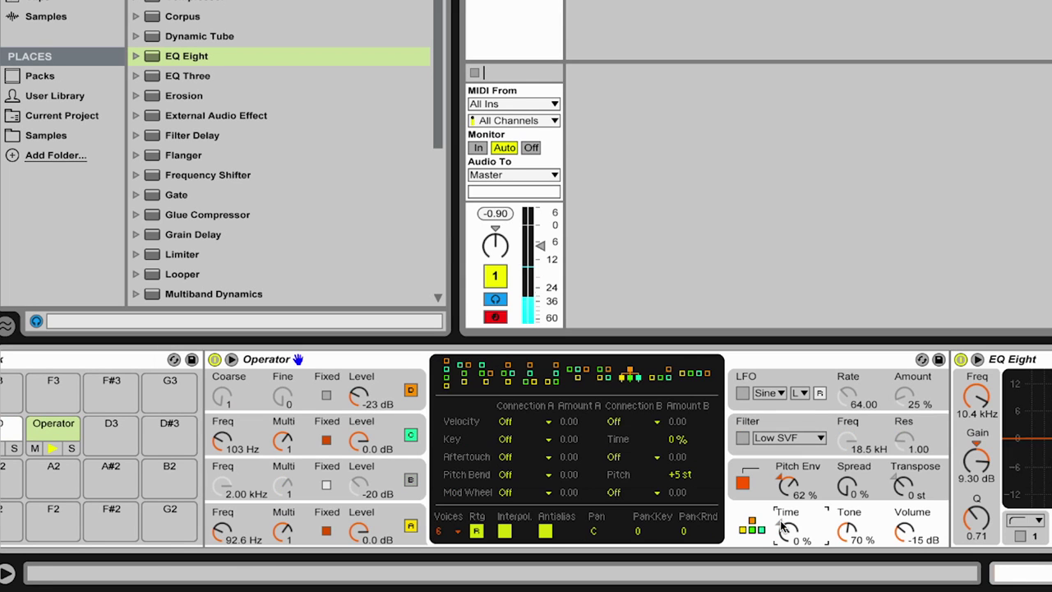
left_click(411, 480)
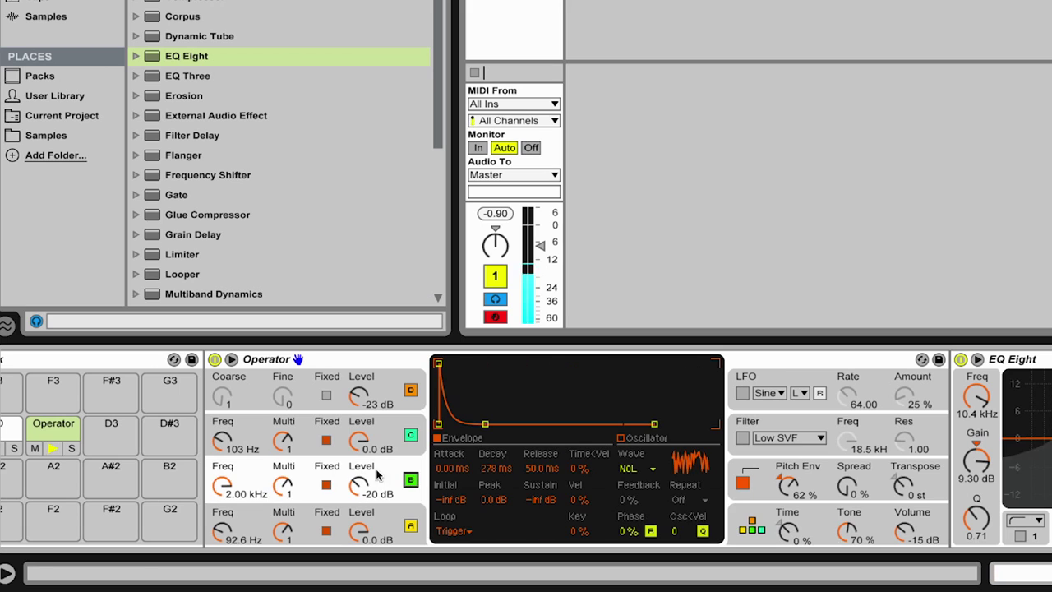
left_click_drag(222, 443, 222, 427)
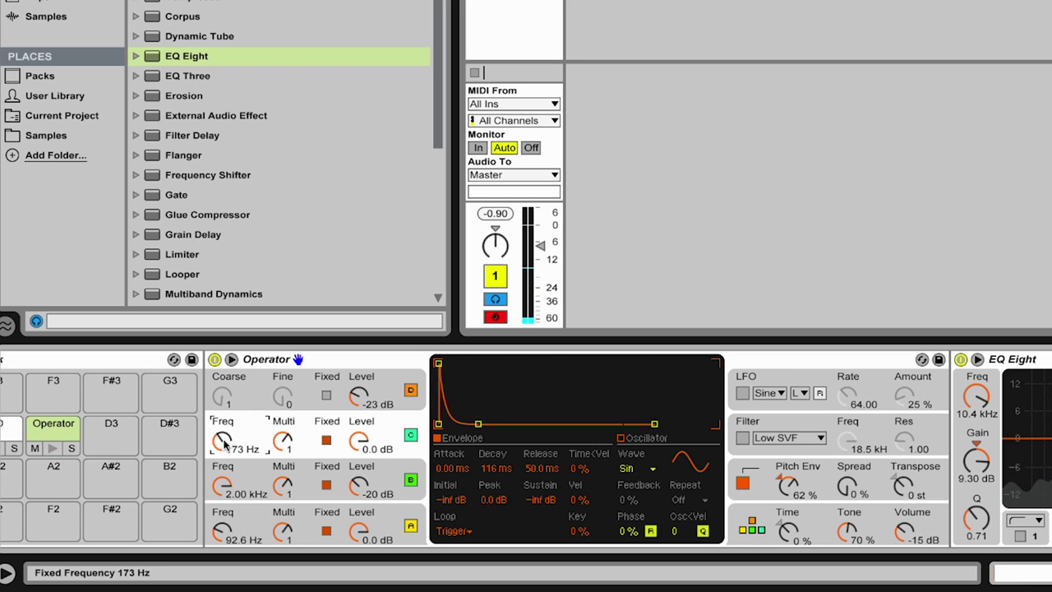
left_click_drag(221, 532, 220, 549)
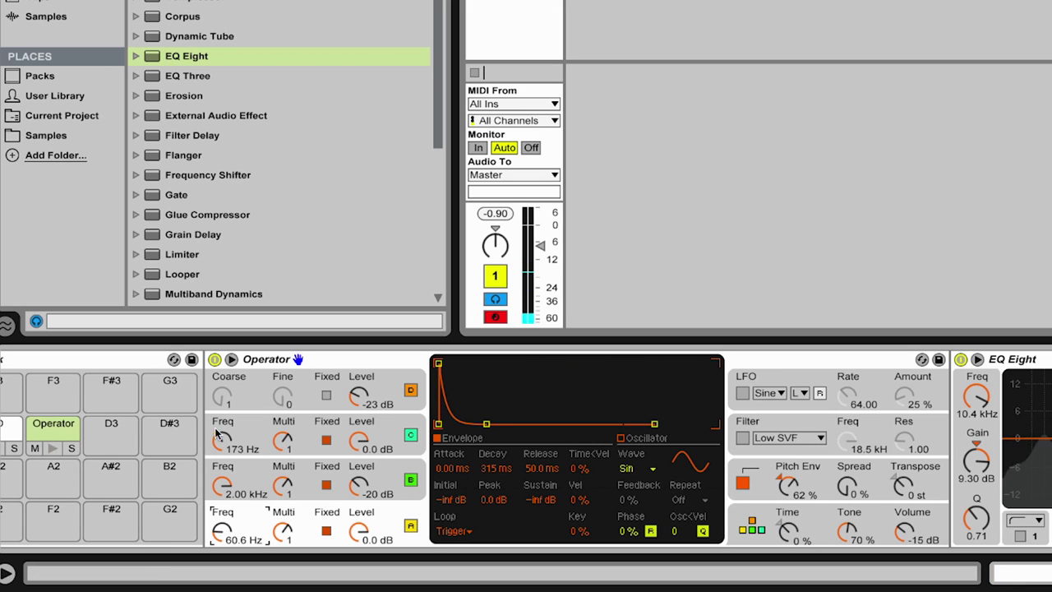
left_click_drag(217, 435, 220, 450)
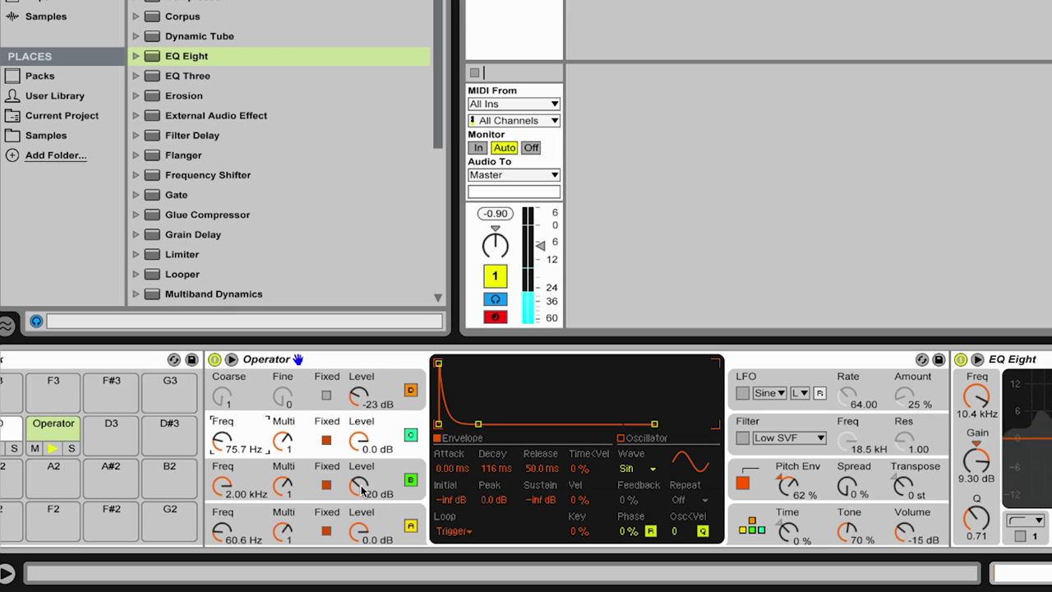
left_click_drag(362, 489, 362, 498)
left_click_drag(360, 395, 360, 401)
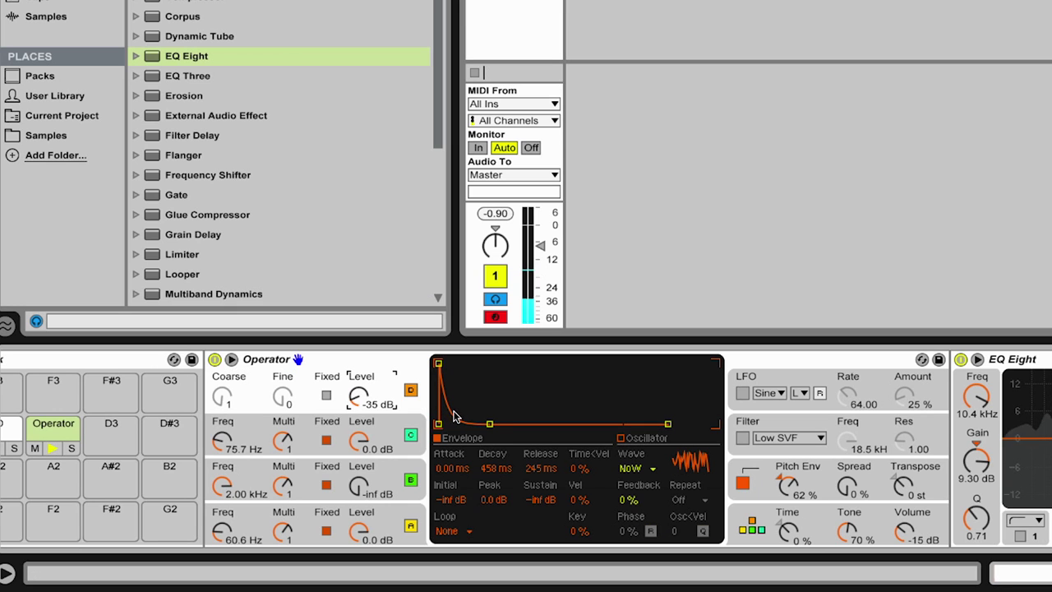
Shorten the decay, retune C near 105 Hz and A near 123 Hz, set B to -15 dB and raise D.
left_click_drag(497, 468, 497, 478)
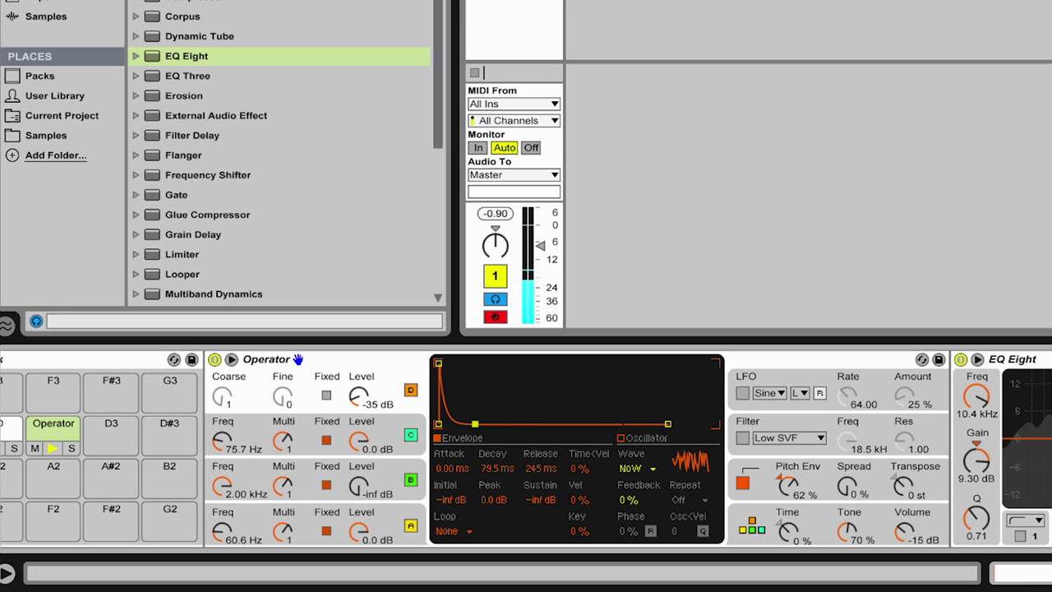
left_click_drag(220, 446, 219, 441)
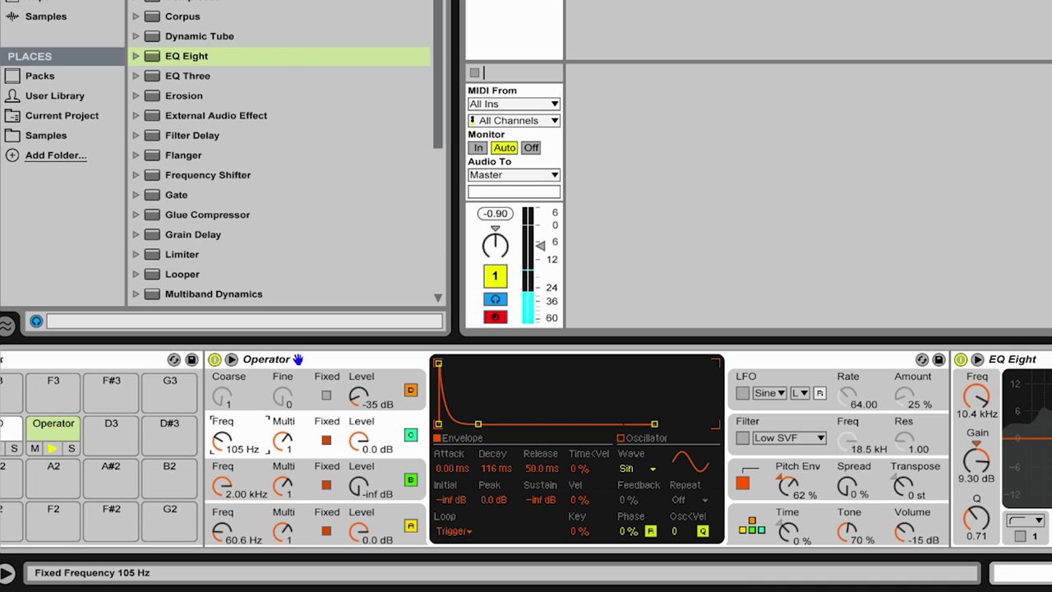
left_click_drag(221, 533, 221, 524)
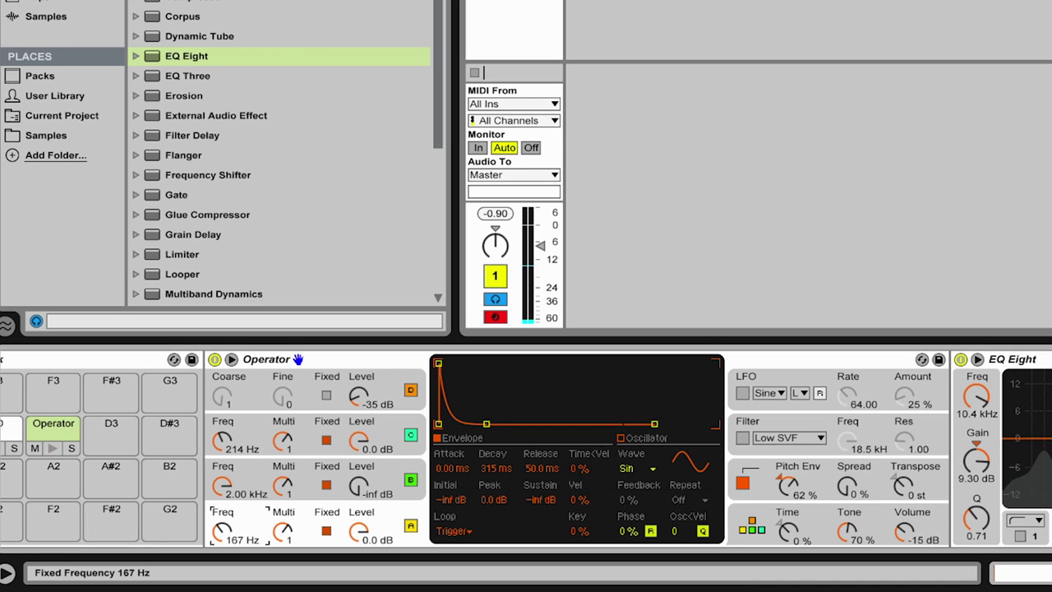
left_click_drag(220, 444, 220, 447)
left_click_drag(221, 533, 221, 534)
mouse_move(359, 488)
left_mouse_down()
mouse_move(359, 473)
mouse_move(360, 493)
left_mouse_up()
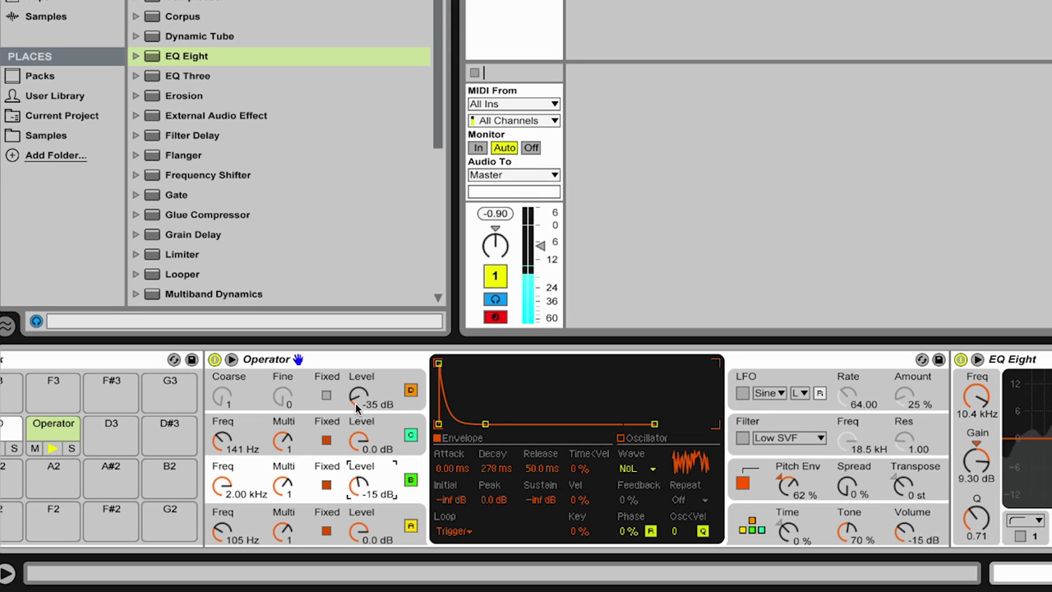
left_click_drag(359, 396, 360, 390)
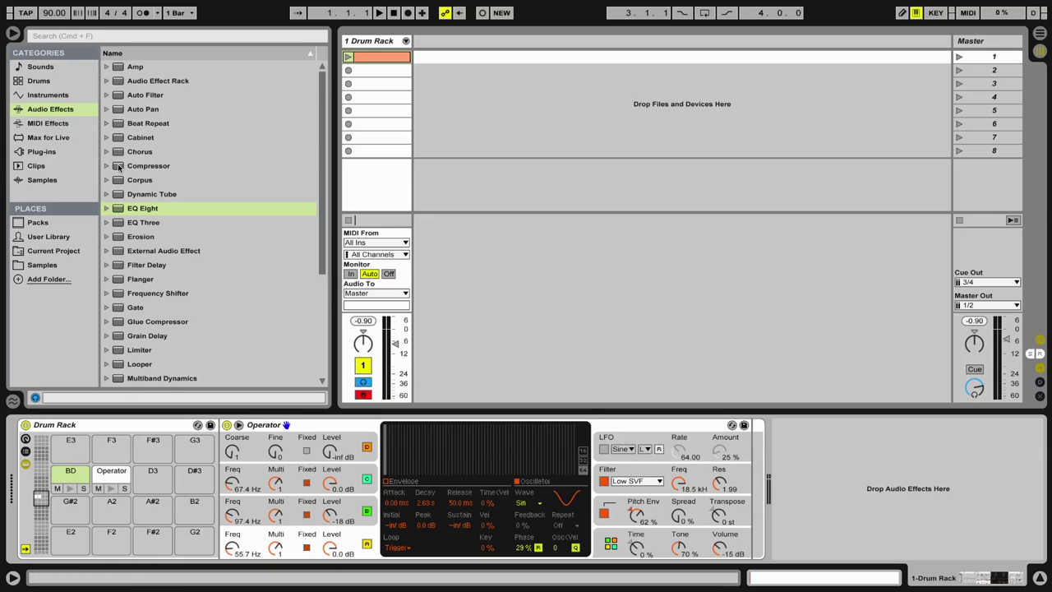
scroll(123, 259, "down", 5)
Load Operator onto pad D3 and make oscillator A white noise.
scroll(123, 259, "up", 5)
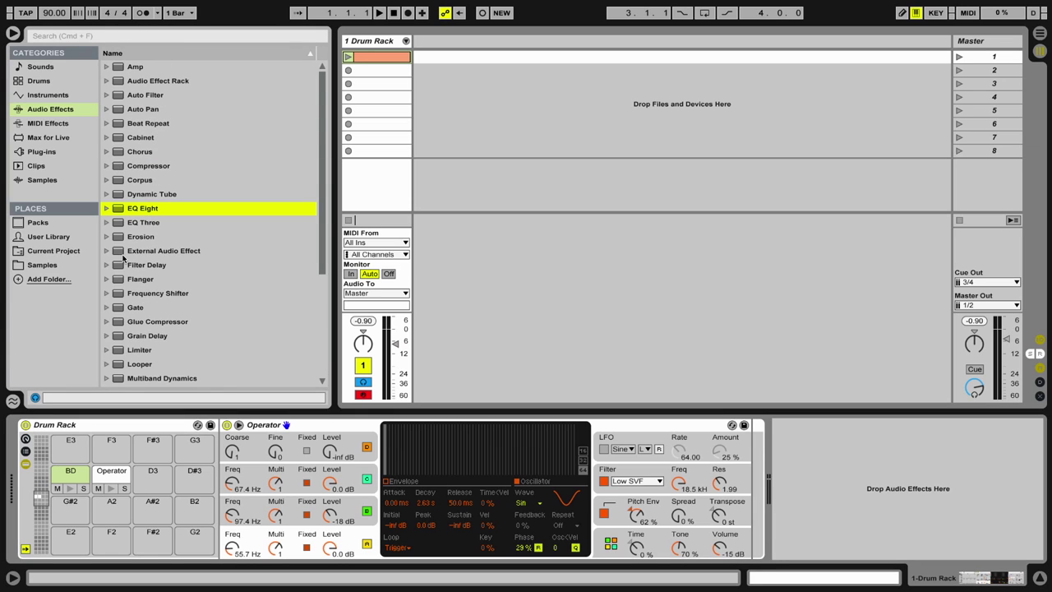
left_click(46, 95)
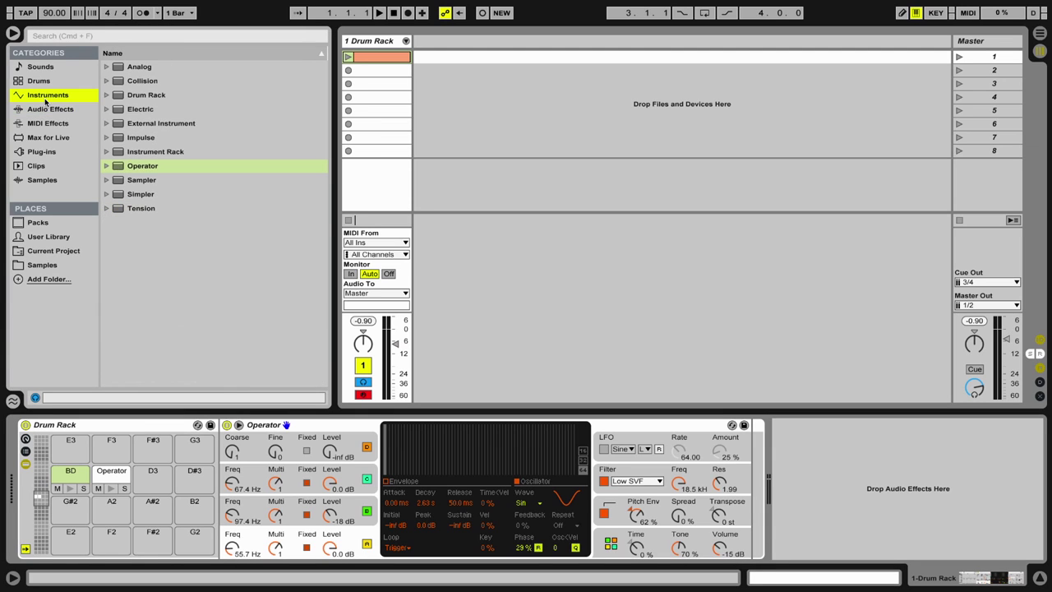
left_click_drag(117, 167, 148, 479)
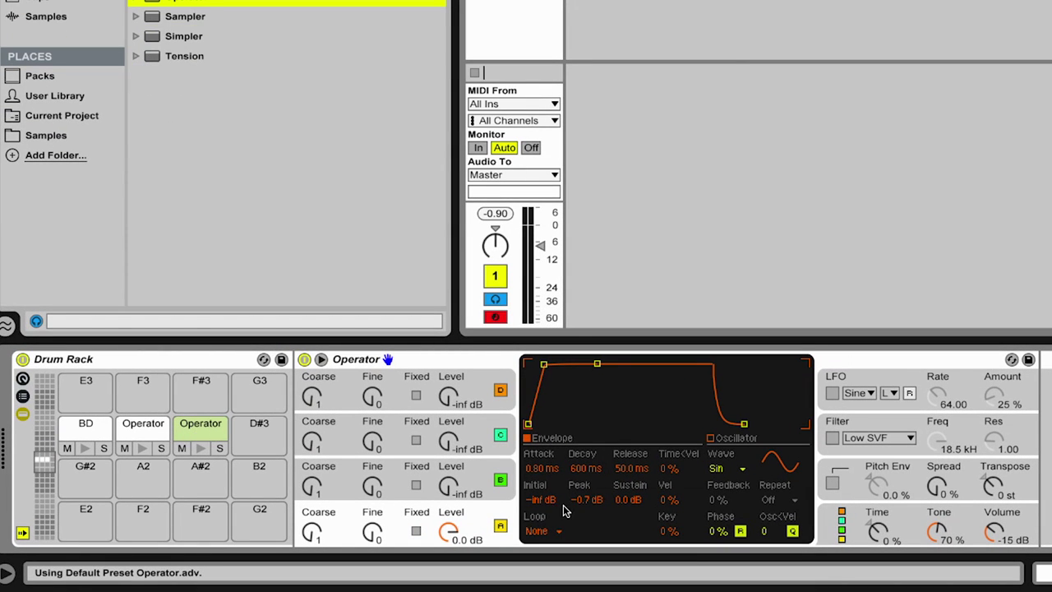
left_click(714, 469)
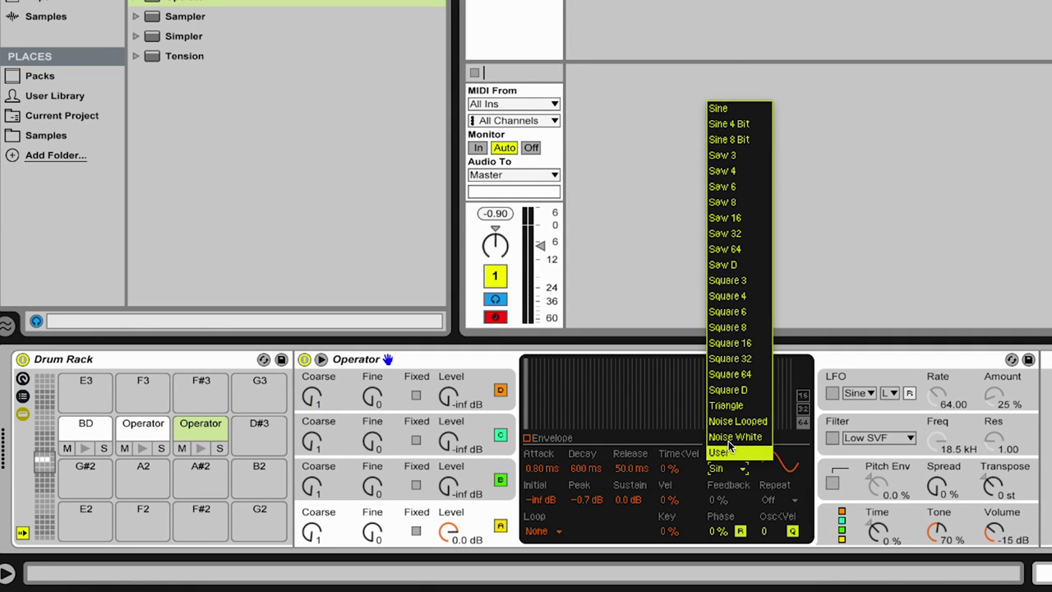
left_click(730, 445)
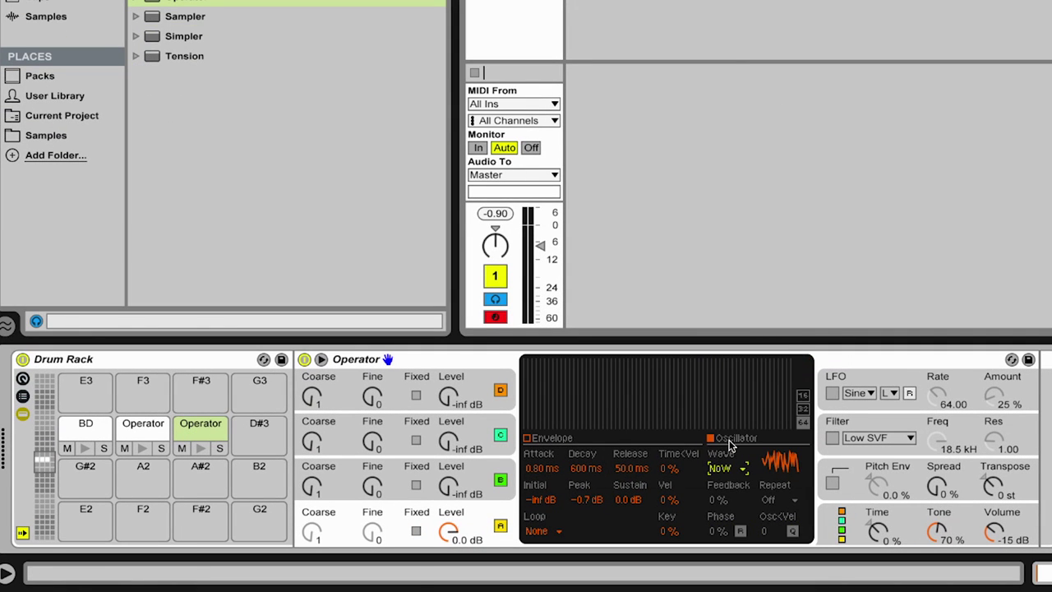
Enable a High 24dB filter with its cutoff at 2.67 kHz.
left_click(833, 439)
left_click(863, 438)
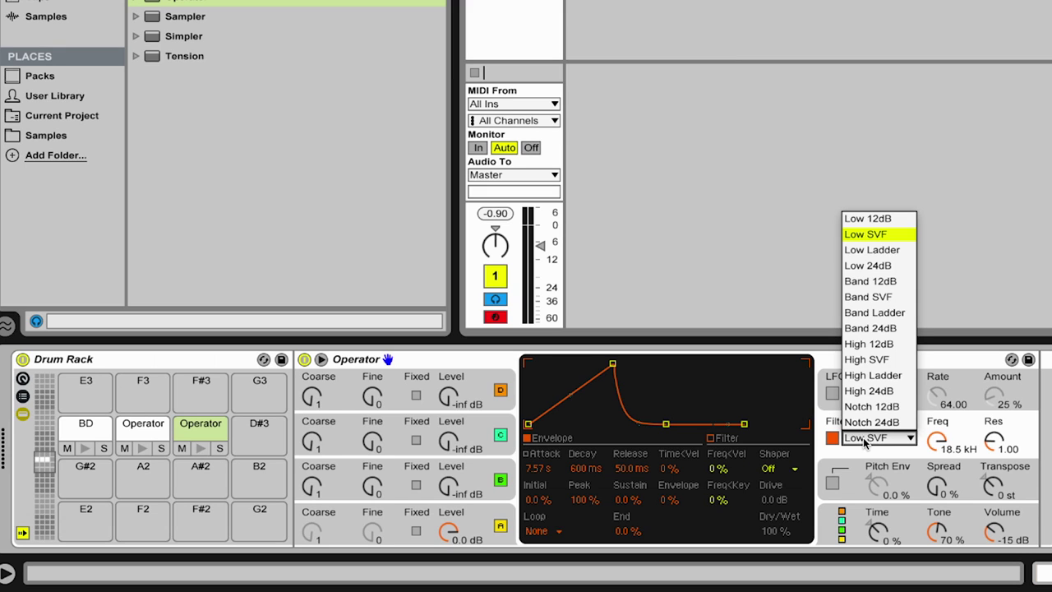
left_click(855, 392)
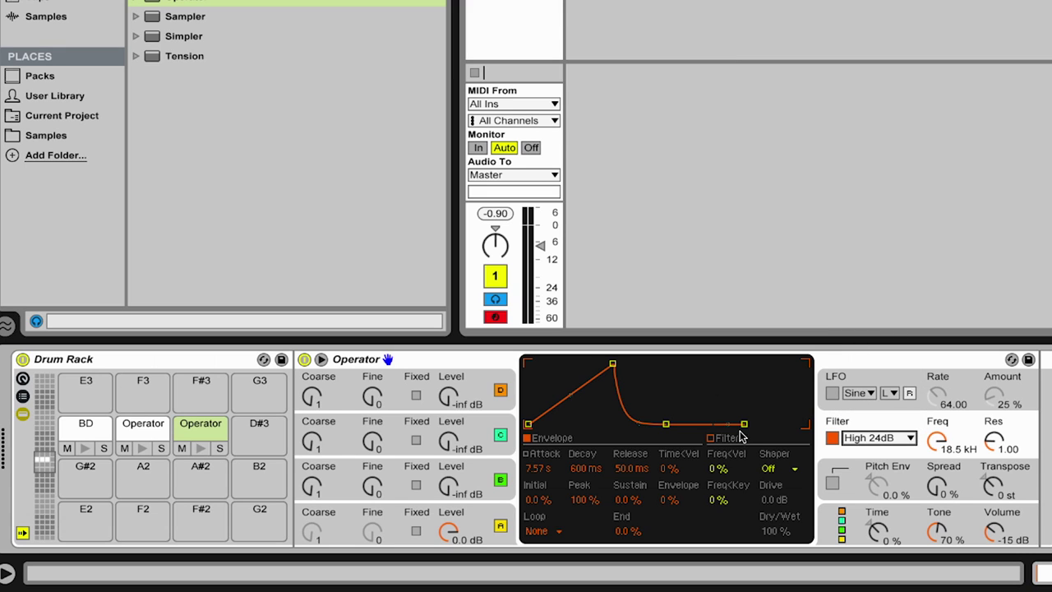
left_click_drag(940, 441, 940, 477)
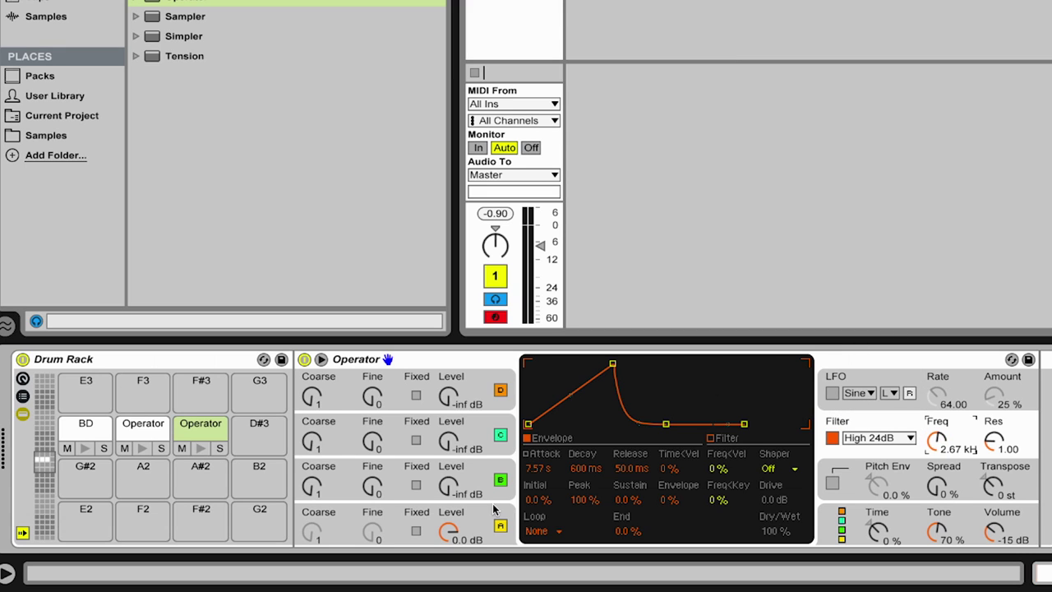
Give oscillator A a percussive envelope with zero attack and sustain at silence.
left_click(499, 523)
left_click(540, 438)
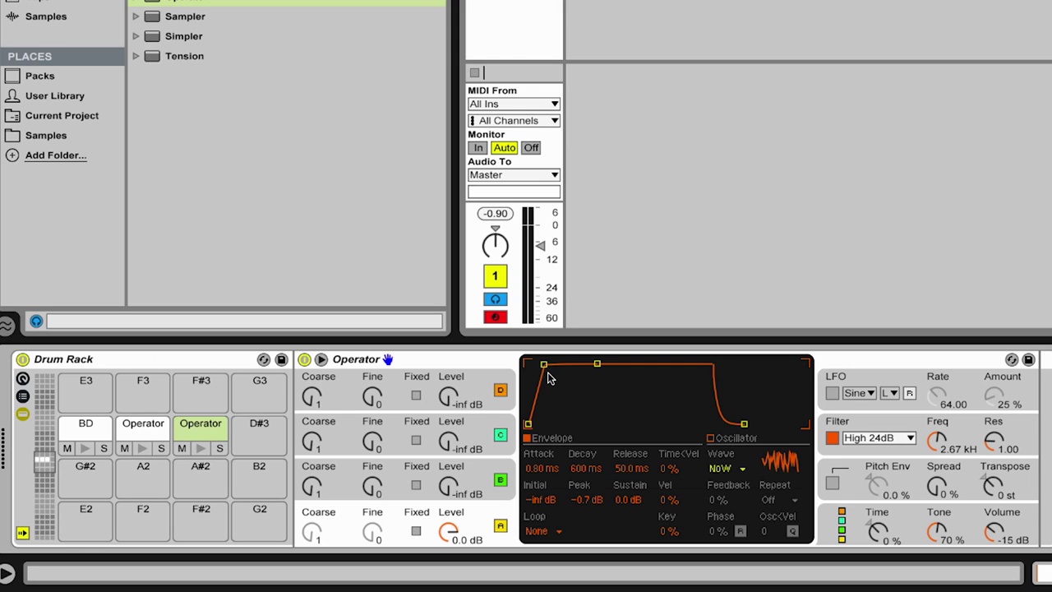
left_click_drag(543, 365, 528, 364)
left_click_drag(597, 363, 586, 423)
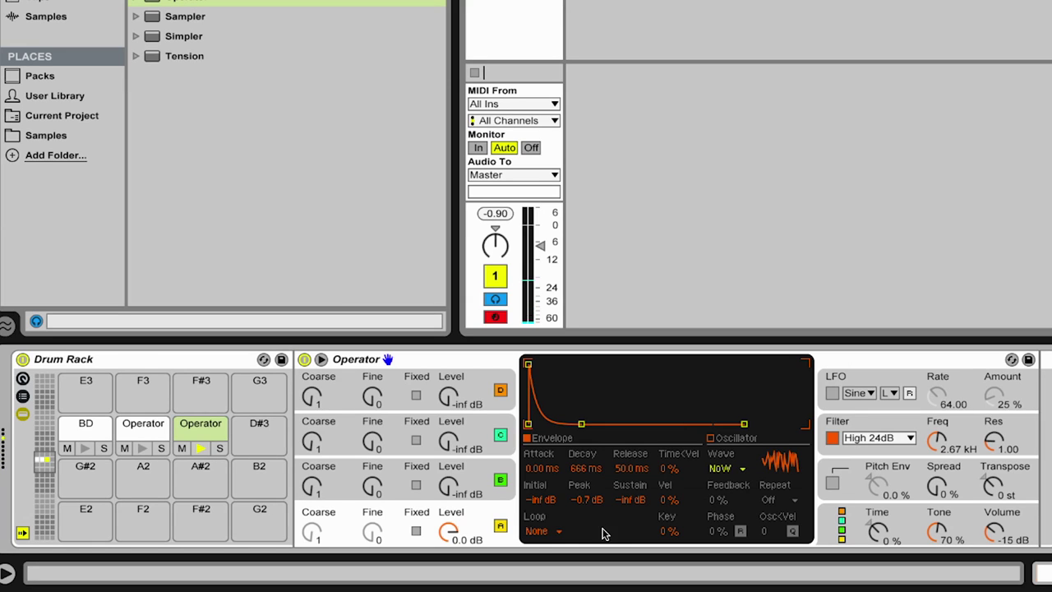
Keep the loop mode at None, shorten decay to 216 ms, and raise the high-pass cutoff to 3.81 kHz.
left_click(539, 532)
left_click(494, 510)
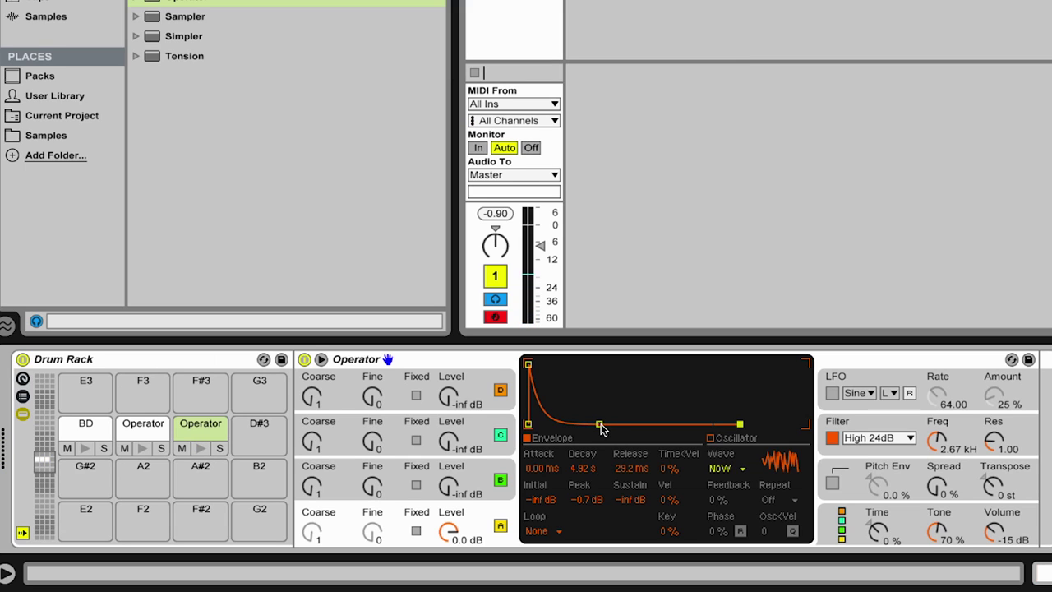
left_click_drag(601, 427, 582, 427)
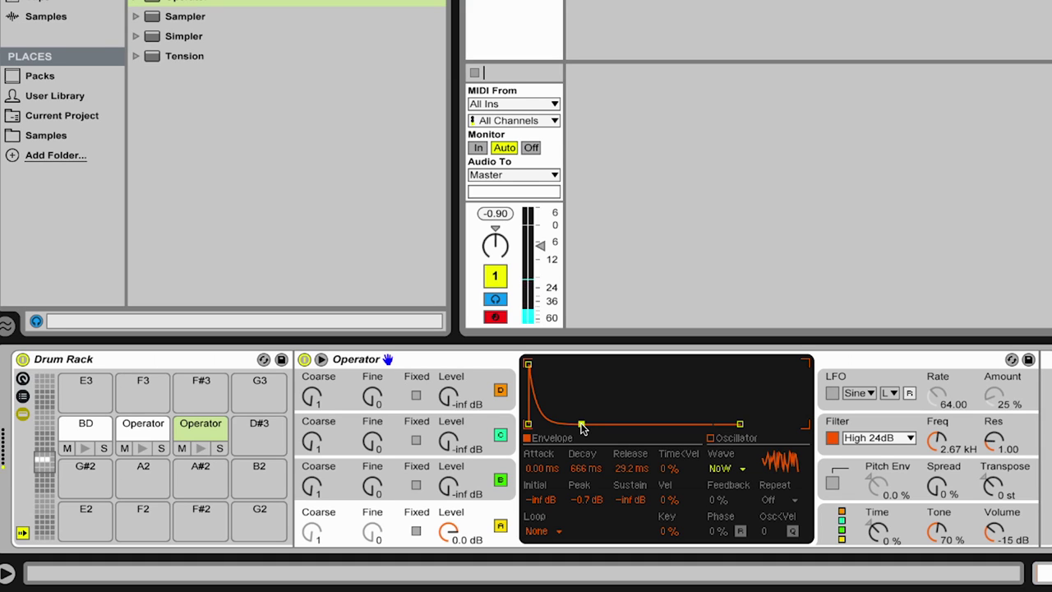
left_click_drag(582, 424, 573, 424)
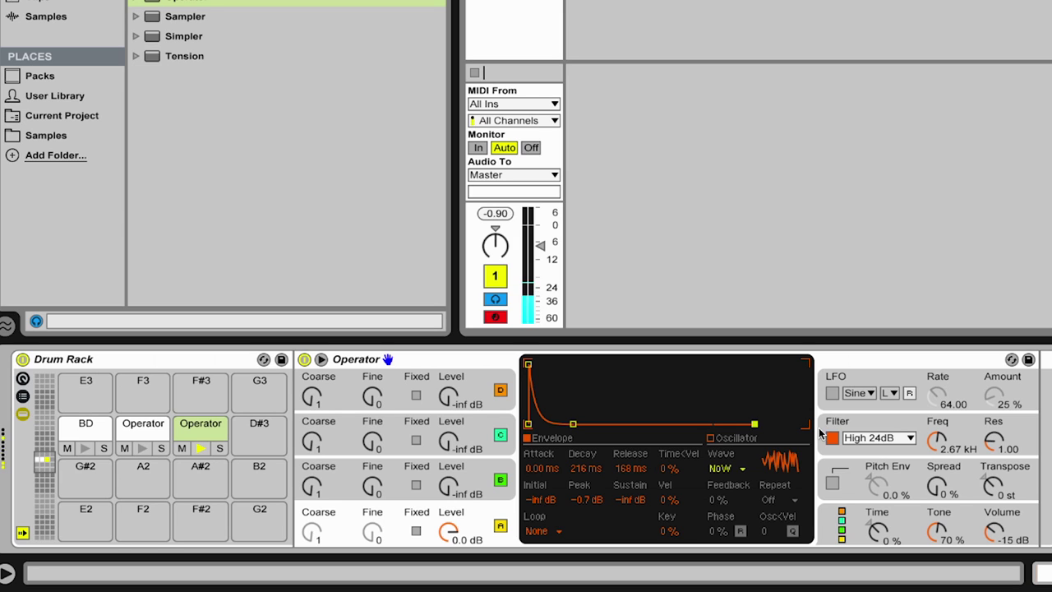
mouse_move(937, 442)
left_mouse_down()
mouse_move(937, 415)
mouse_move(938, 482)
mouse_move(933, 444)
left_mouse_up()
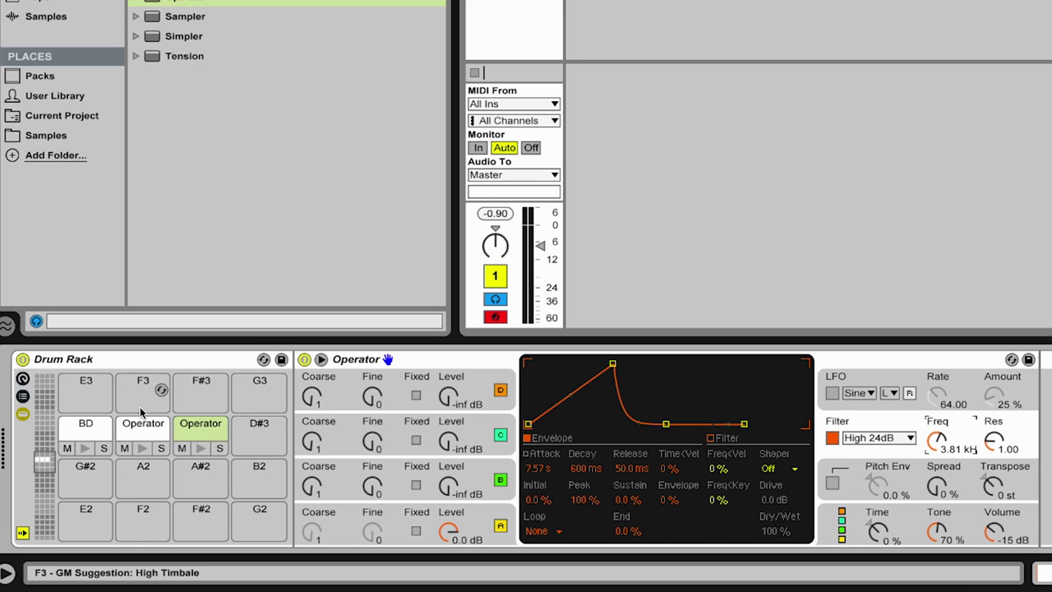
Load Operator onto pad D#3 with zero attack and a 356 ms decay to silence.
left_click(246, 443)
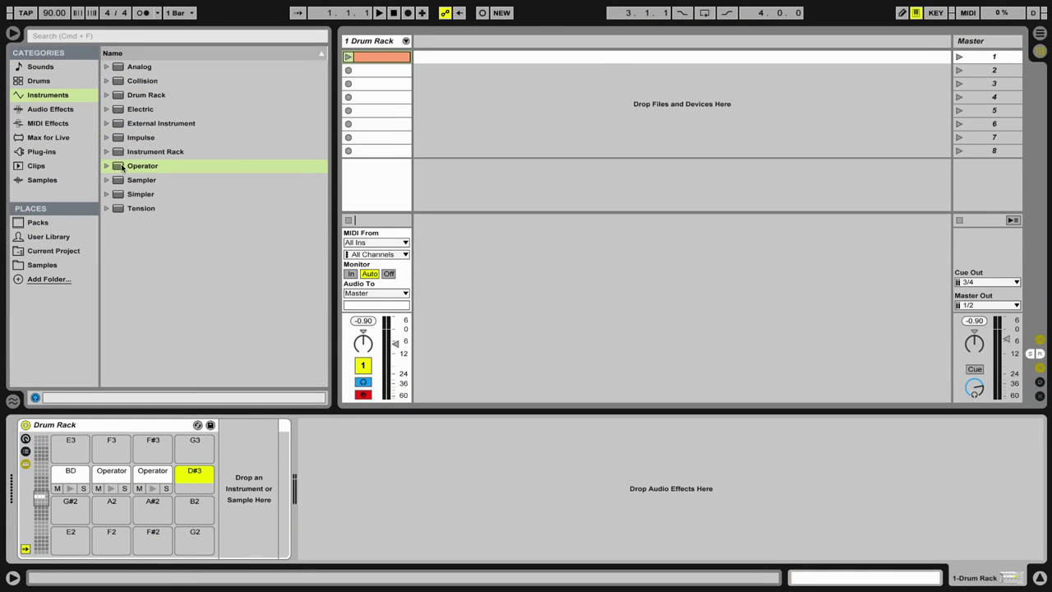
left_click_drag(121, 166, 193, 477)
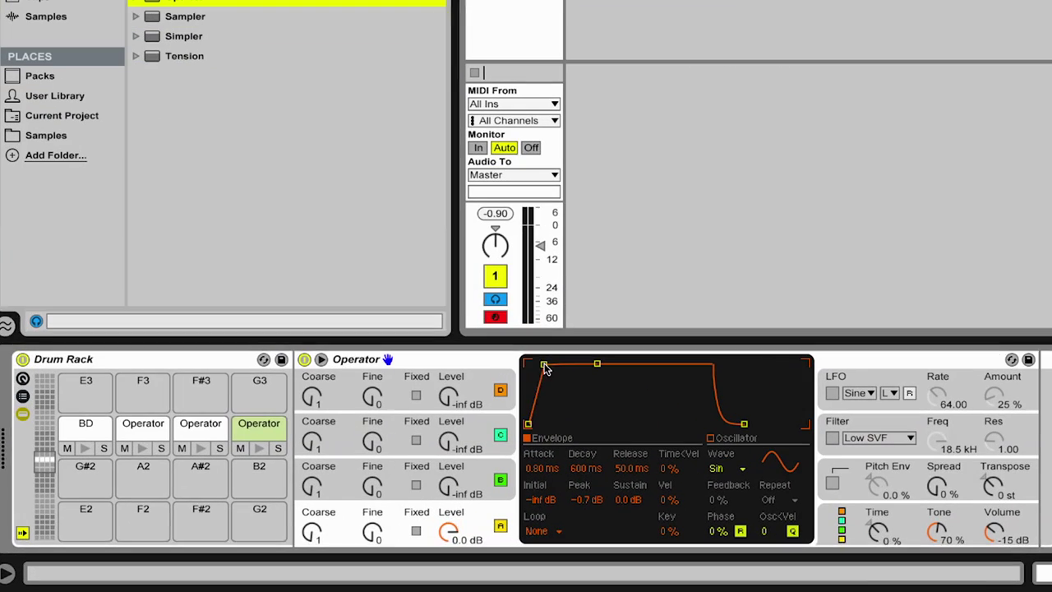
left_click_drag(398, 428, 388, 431)
left_click_drag(581, 367, 578, 428)
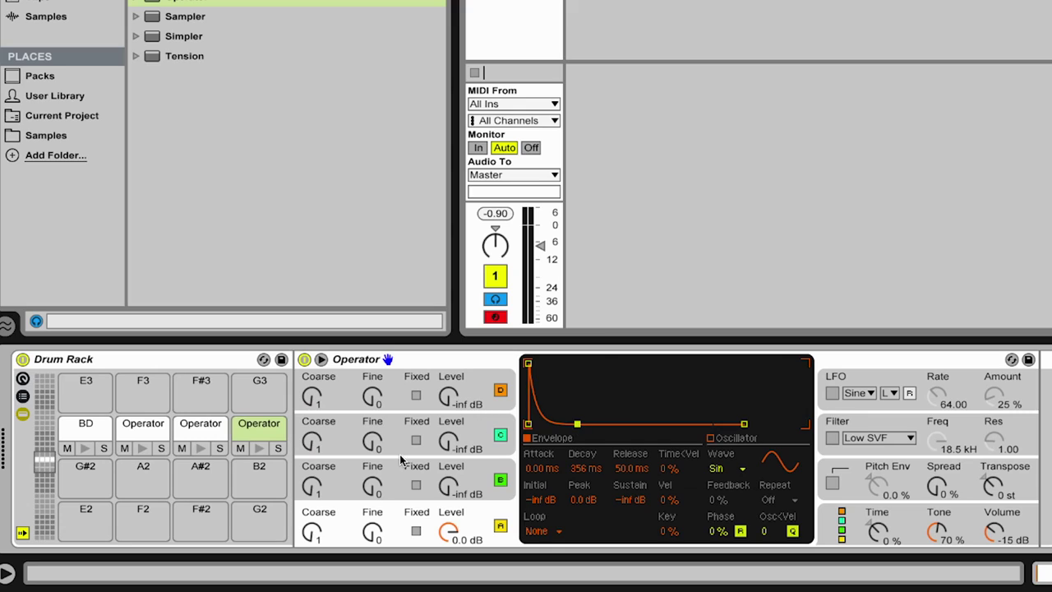
Choose the algorithm that runs all four oscillators in parallel.
left_click(841, 533)
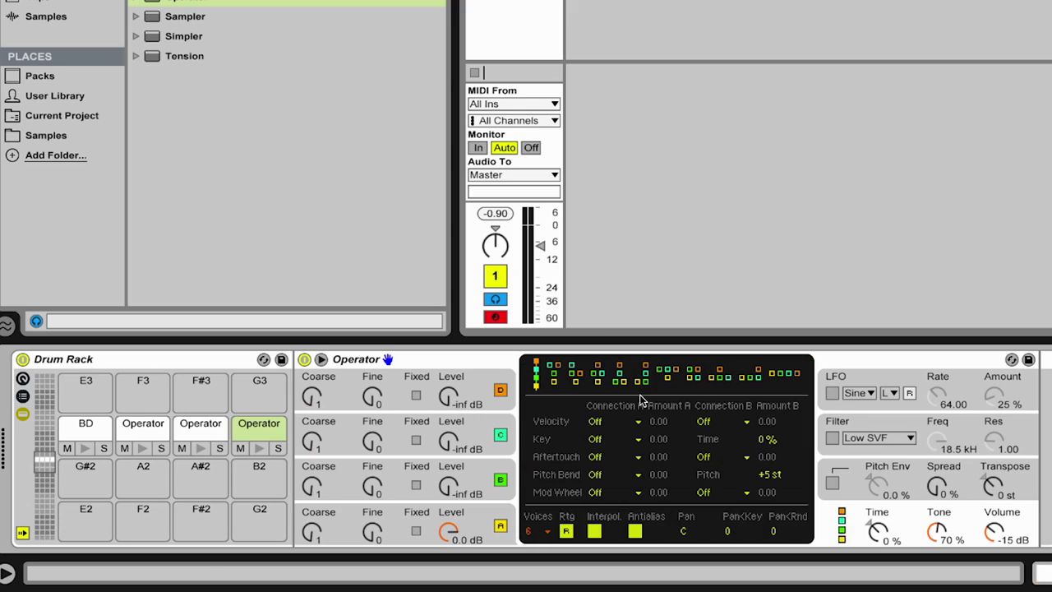
left_click(789, 375)
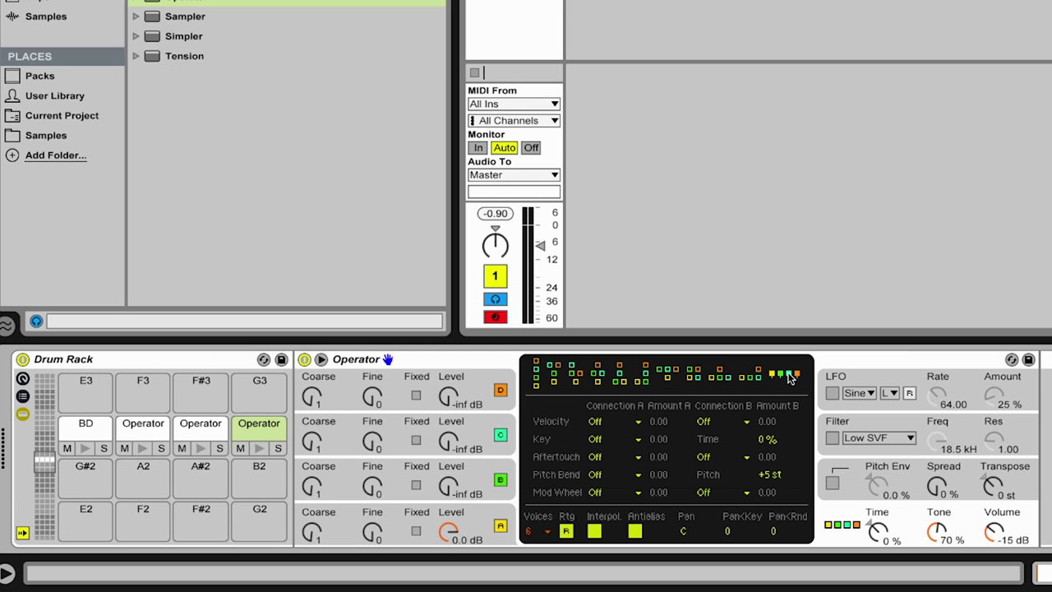
left_click(500, 522)
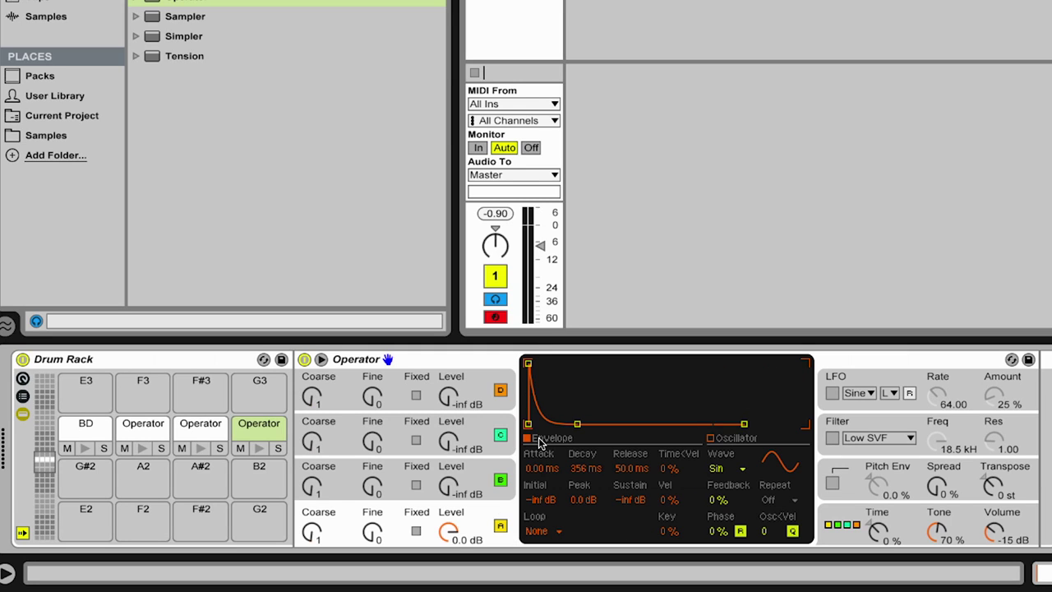
Set the D#3 Operator's oscillator A to Noise White and review its envelope.
left_click(719, 468)
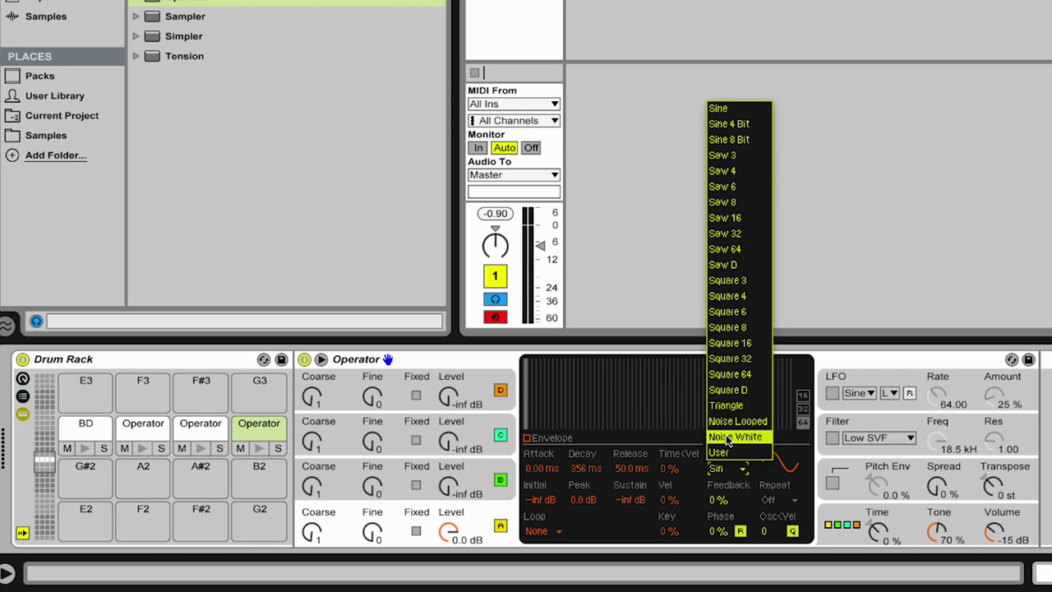
left_click(727, 437)
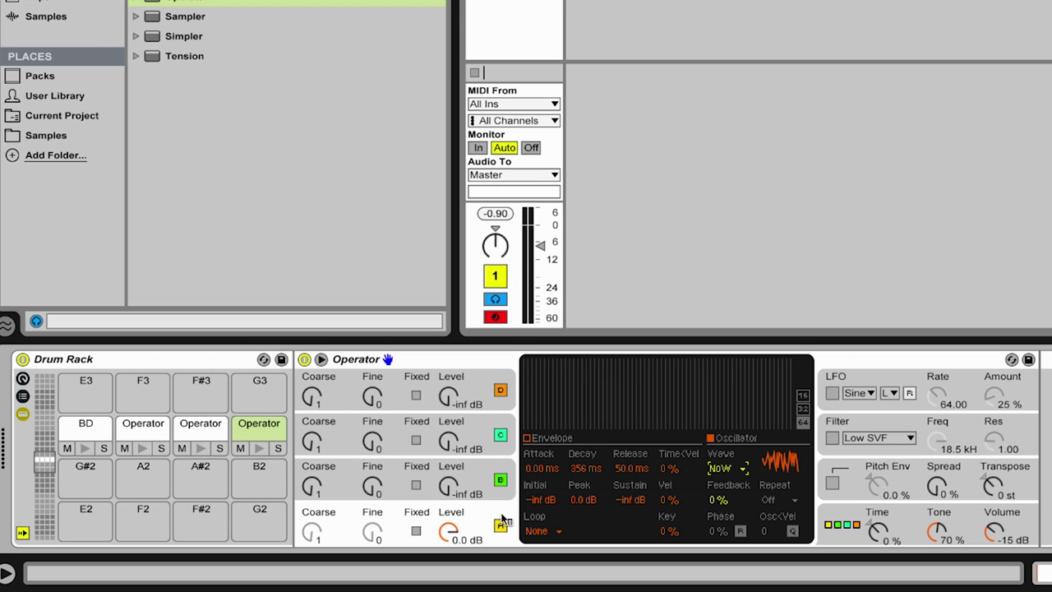
left_click(555, 442)
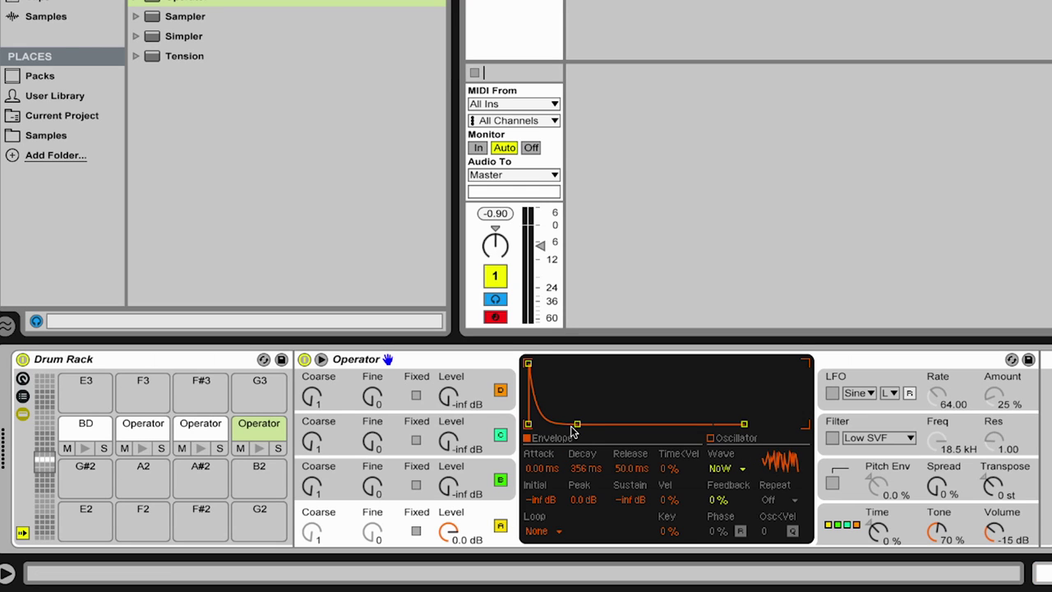
left_click(501, 481)
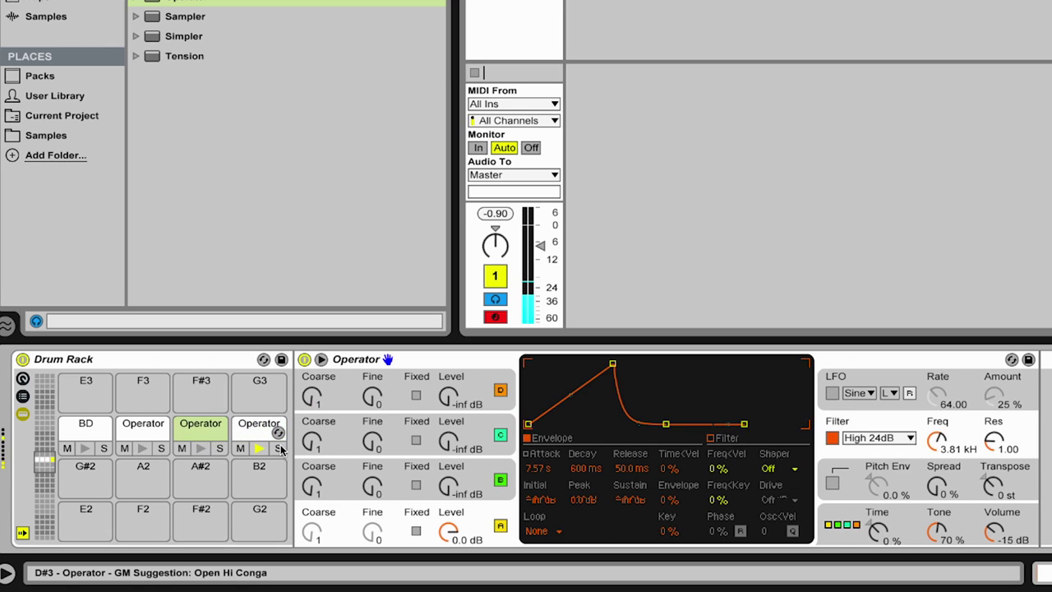
right_click(509, 513)
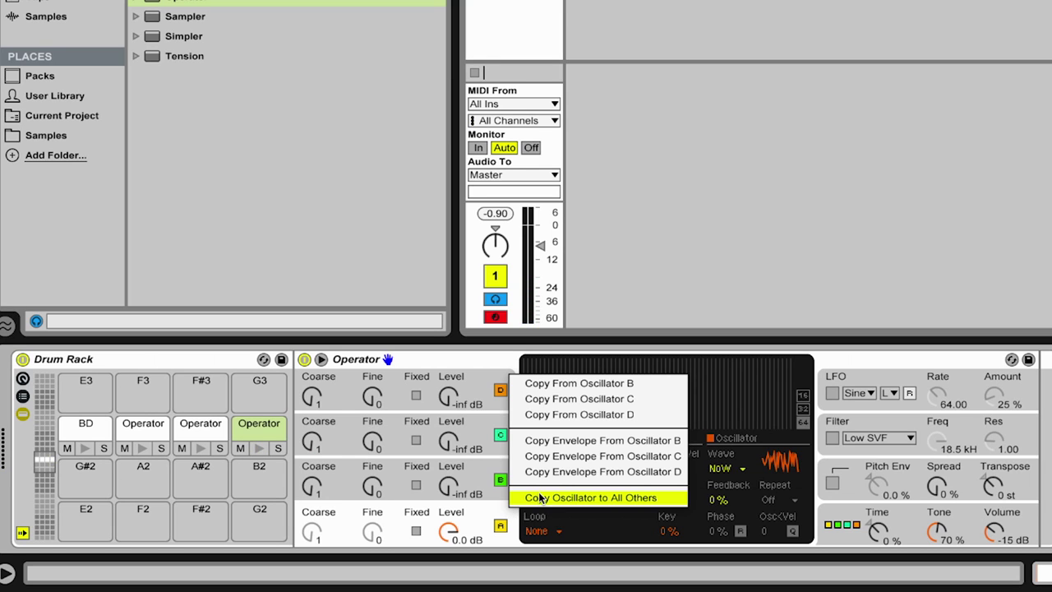
Copy oscillator A to the others, switch off C and D, and show B's envelope.
left_click(538, 498)
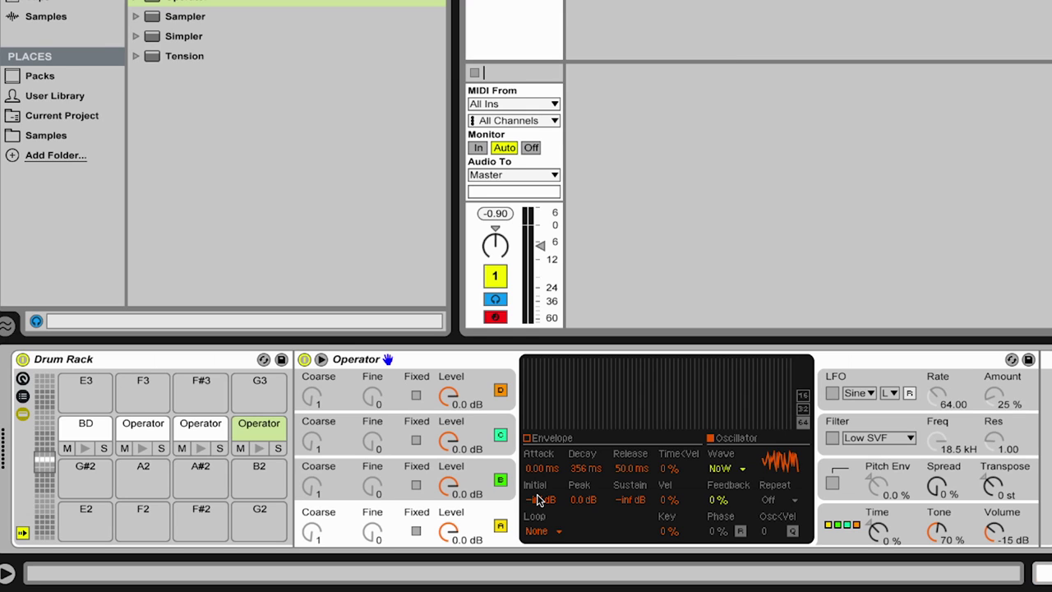
left_click(498, 436)
left_click(501, 392)
left_click(496, 465)
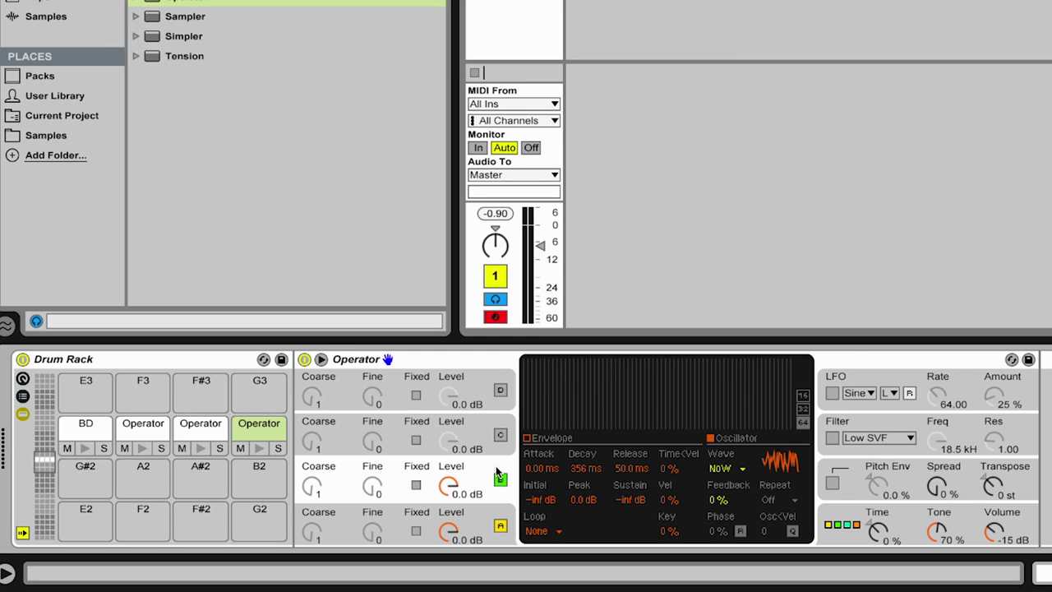
left_click(545, 442)
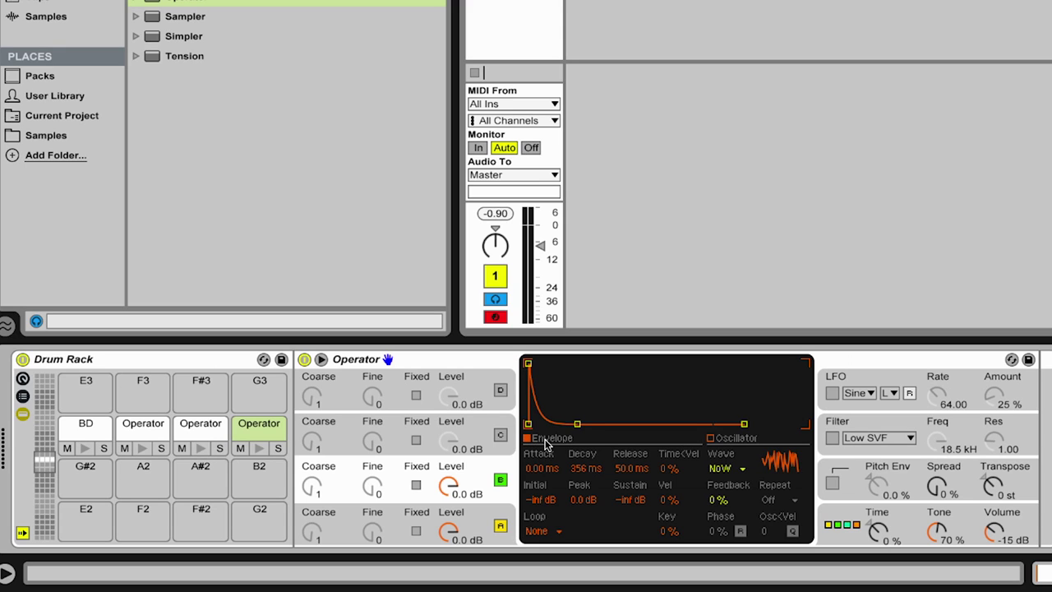
Set oscillator A's envelope loop mode to Trigger.
left_click(544, 531)
left_click(547, 523)
left_click(496, 522)
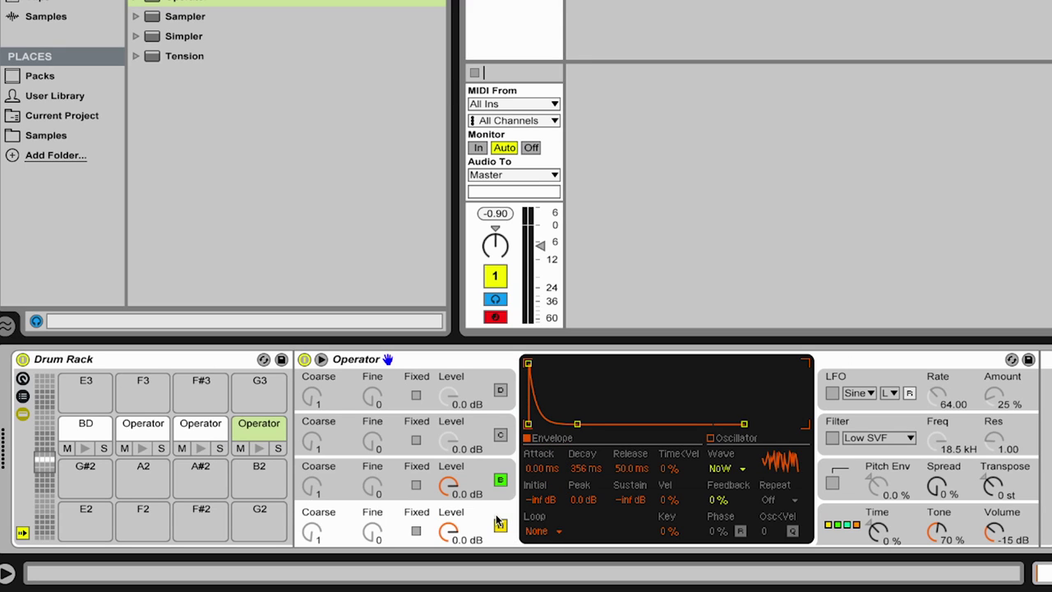
left_click(542, 531)
left_click(542, 516)
Copy oscillator A to all others again, switch C and D off, and give B an attack from silence.
right_click(501, 519)
left_click(513, 499)
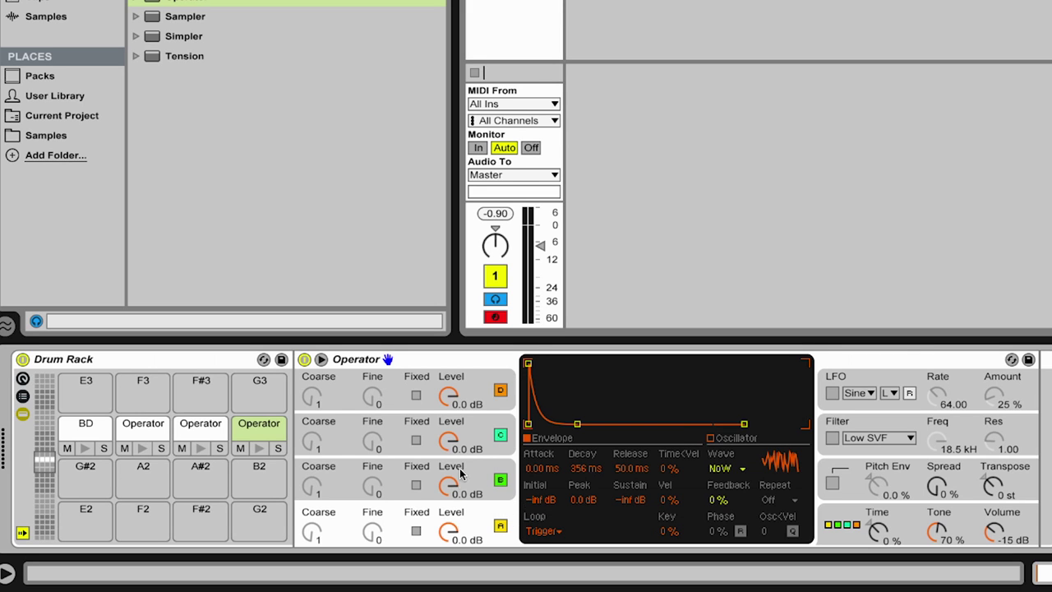
left_click(501, 434)
left_click(501, 389)
left_click(494, 467)
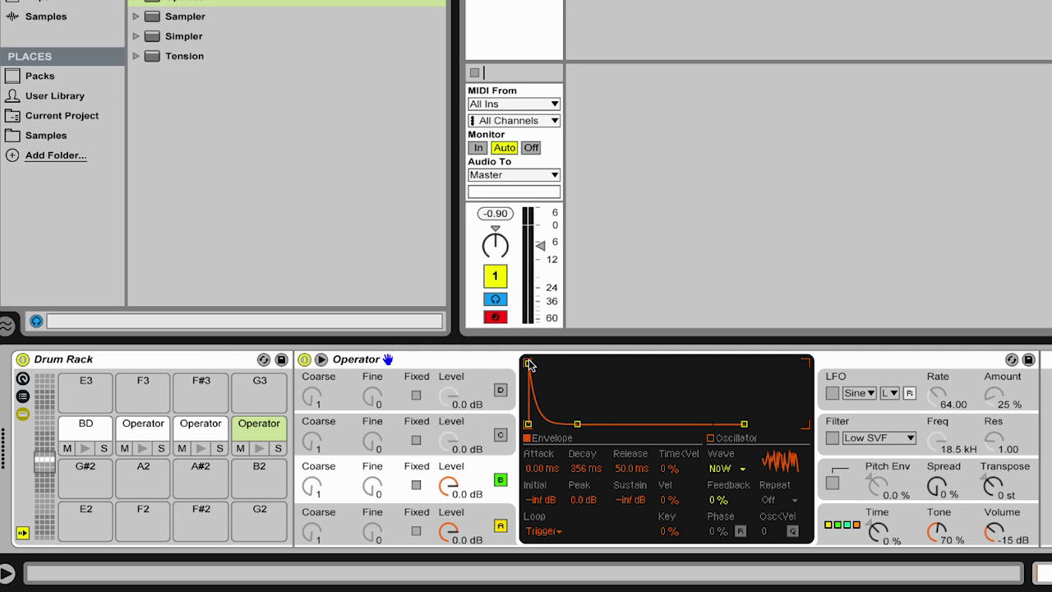
left_click_drag(528, 364, 556, 424)
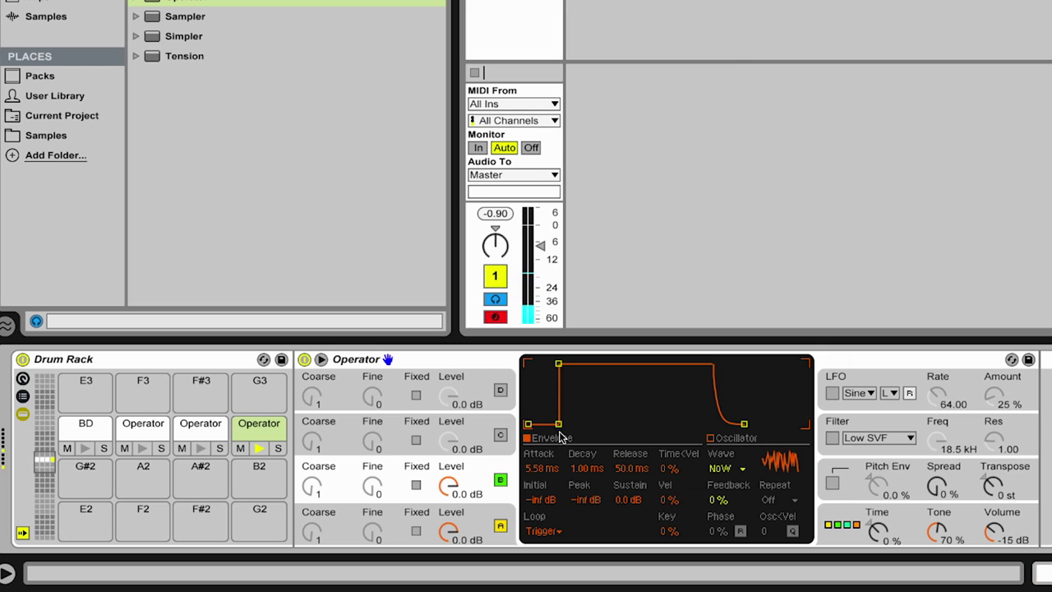
Lengthen oscillator B's attack from silence to 38.9 ms.
left_click_drag(559, 426, 581, 425)
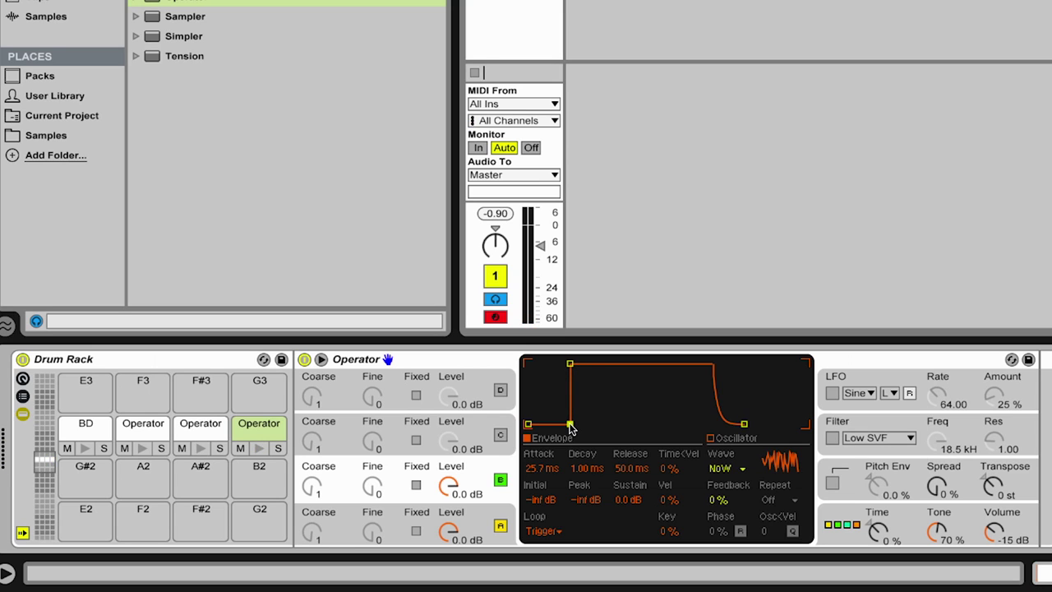
left_click_drag(570, 362, 570, 367)
left_click_drag(573, 411, 576, 411)
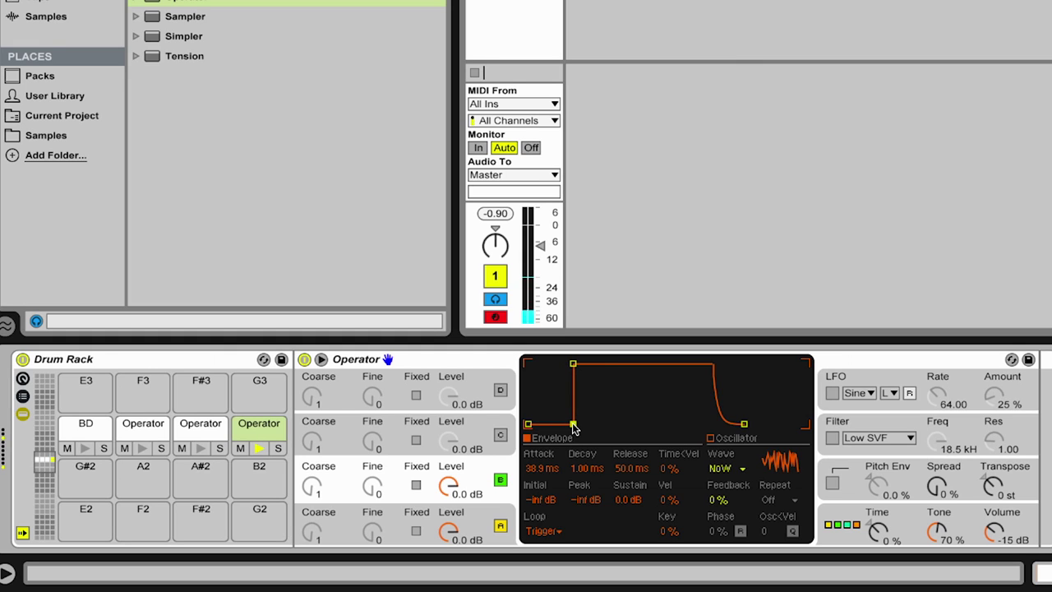
Shorten oscillator A's decay to 168 ms.
left_click(470, 523)
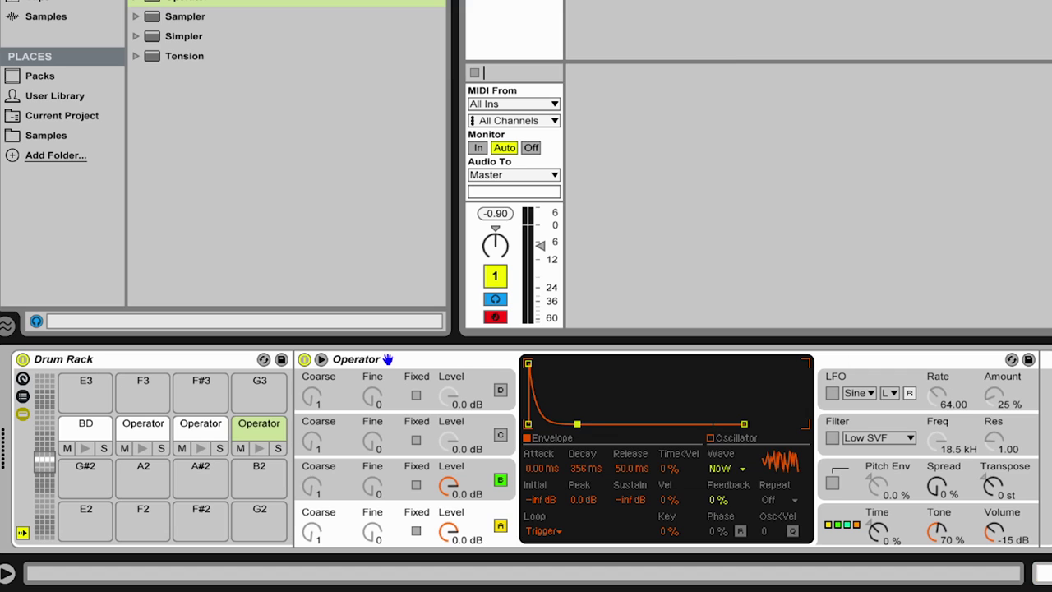
left_click_drag(578, 425, 572, 424)
left_click(495, 464)
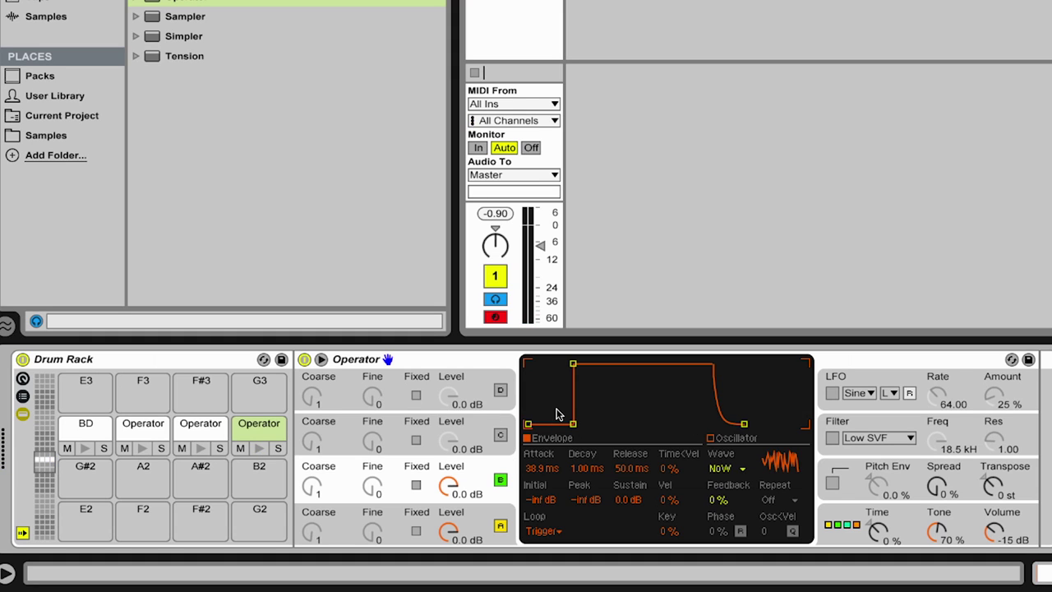
Re-enable oscillator C with a 59.0 ms attack from silence to full sustain.
left_click(500, 434)
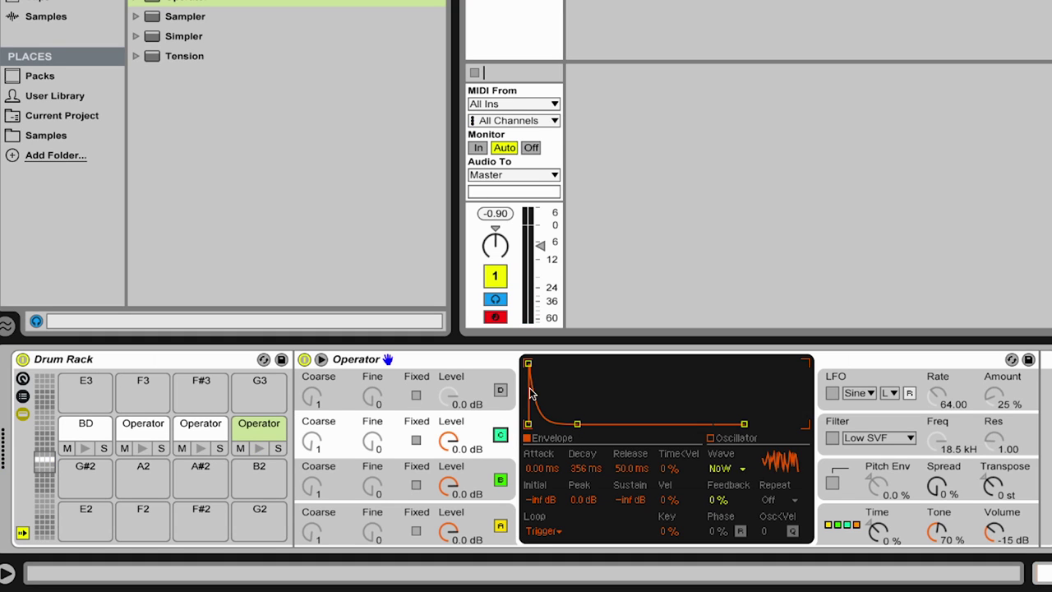
left_click_drag(529, 367, 581, 425)
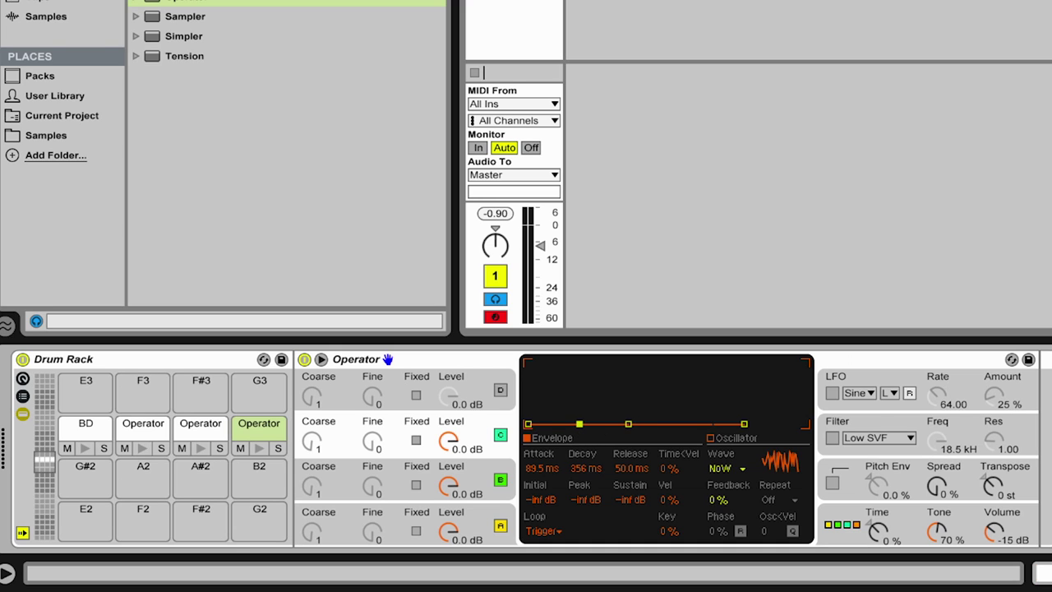
left_click_drag(631, 426, 581, 367)
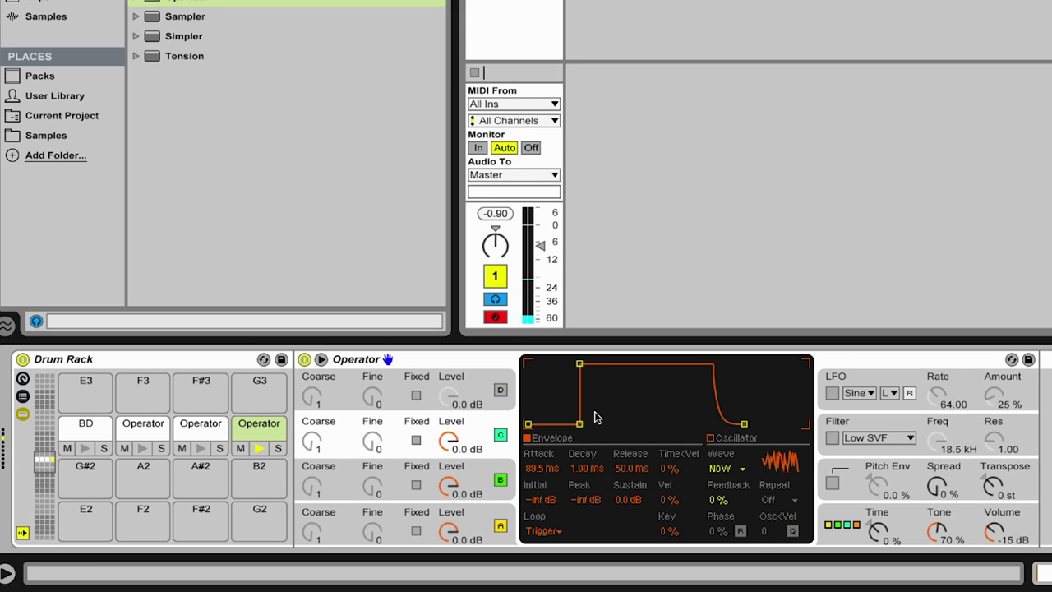
left_click_drag(578, 423, 576, 424)
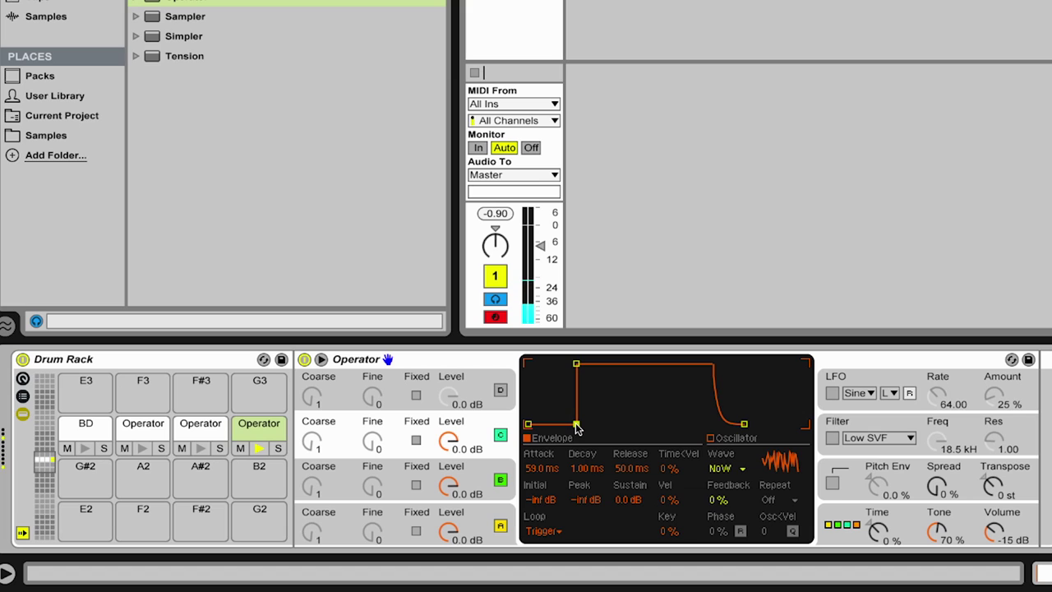
Re-enable oscillator D with an attack from silence of about 85.7 ms.
left_click(499, 392)
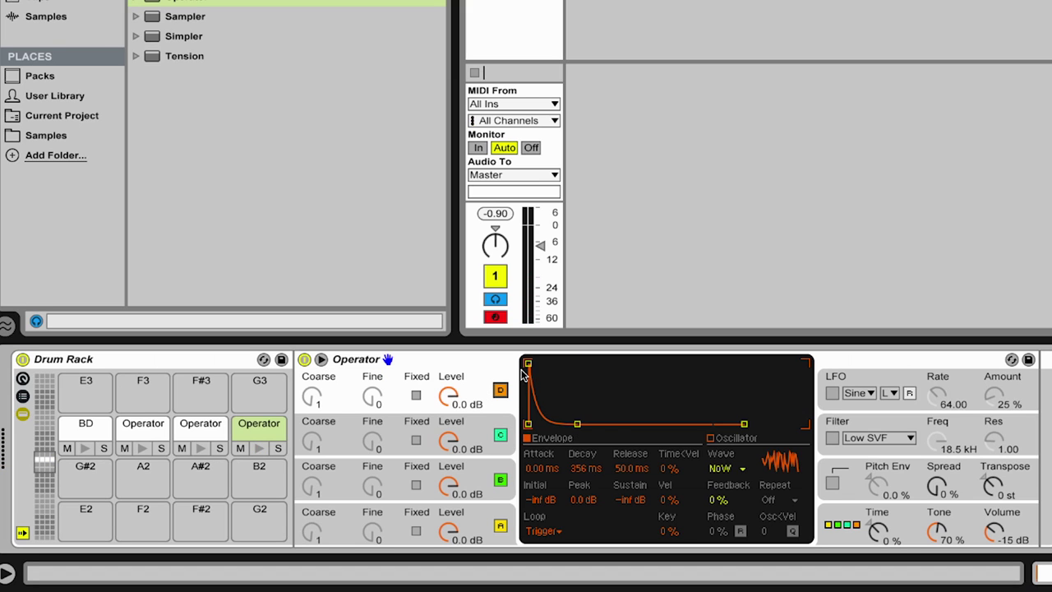
left_click_drag(528, 362, 529, 391)
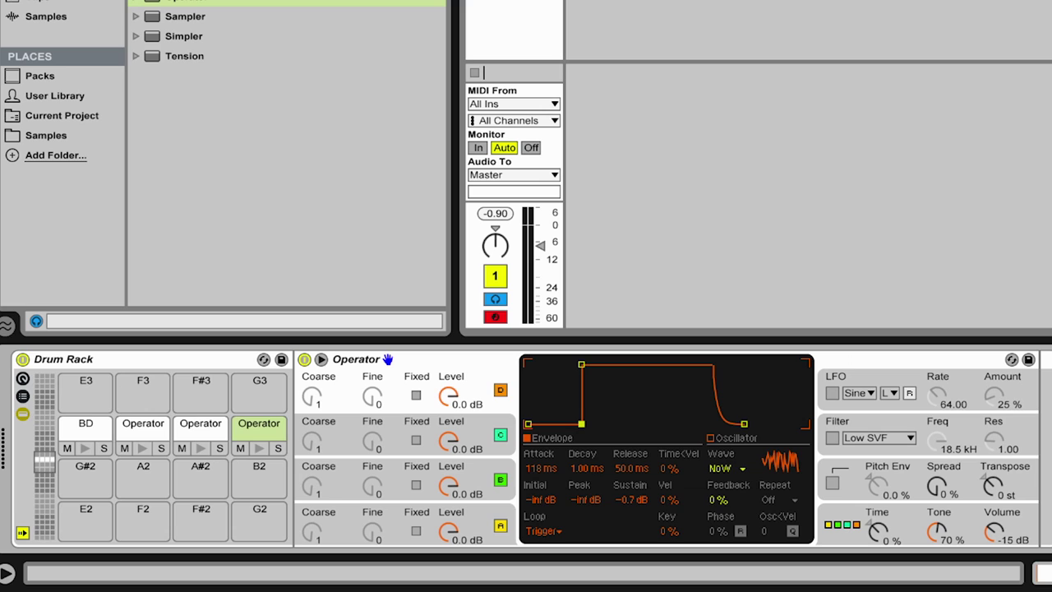
left_click_drag(581, 423, 579, 424)
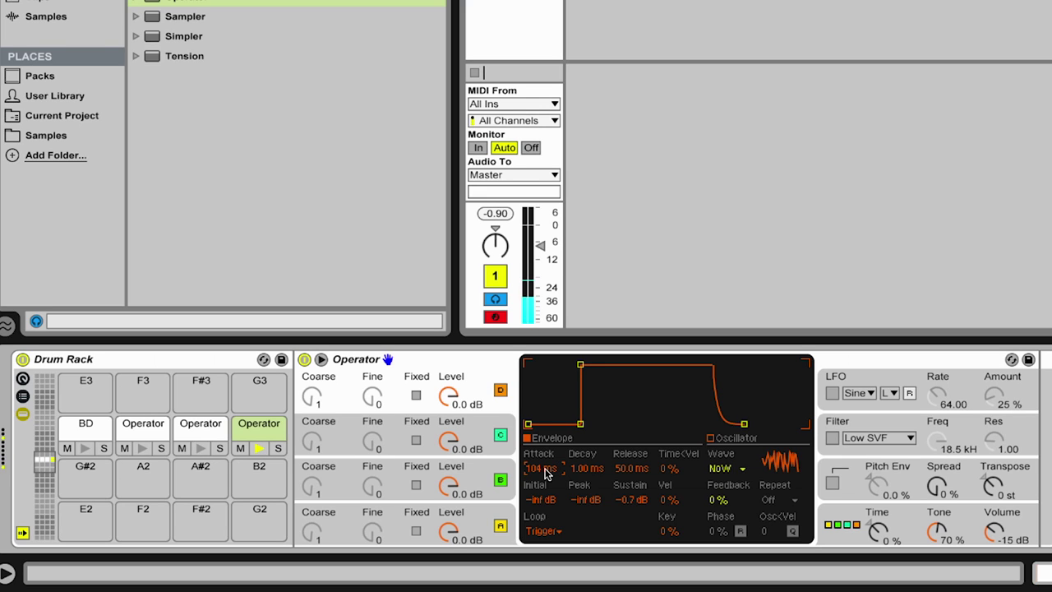
scroll(545, 474, "down", 3)
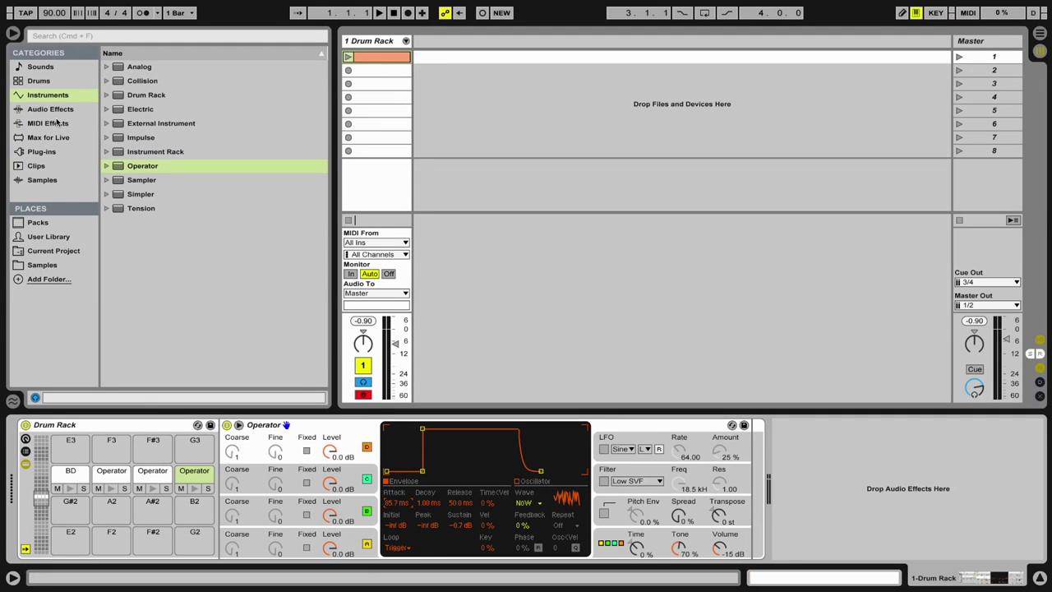
Insert EQ Eight from Audio Effects after Operator in the device chain.
left_click(56, 109)
left_click_drag(118, 210, 657, 444)
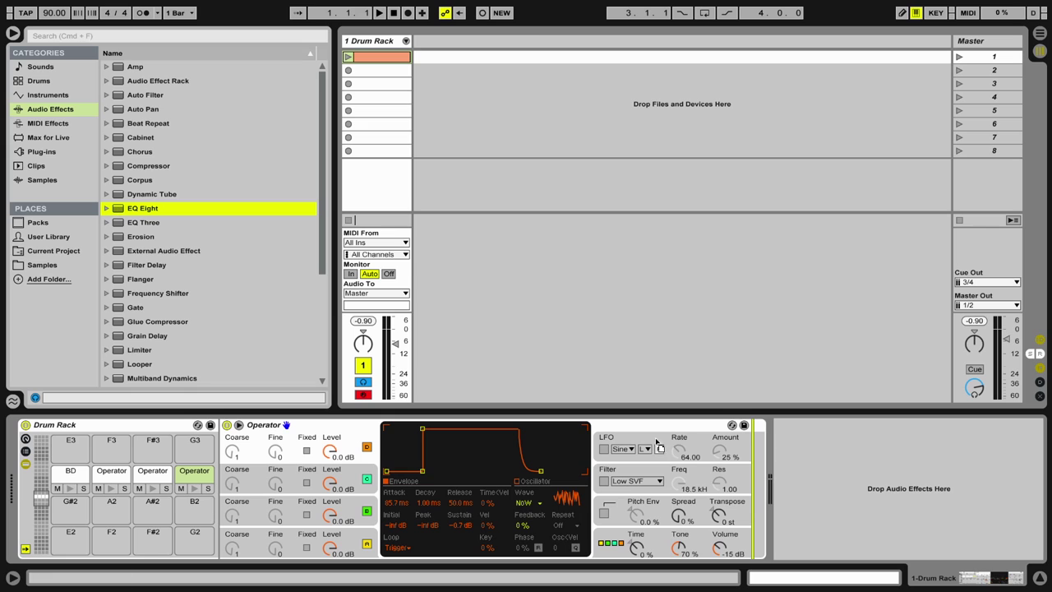
left_click_drag(751, 465, 750, 467)
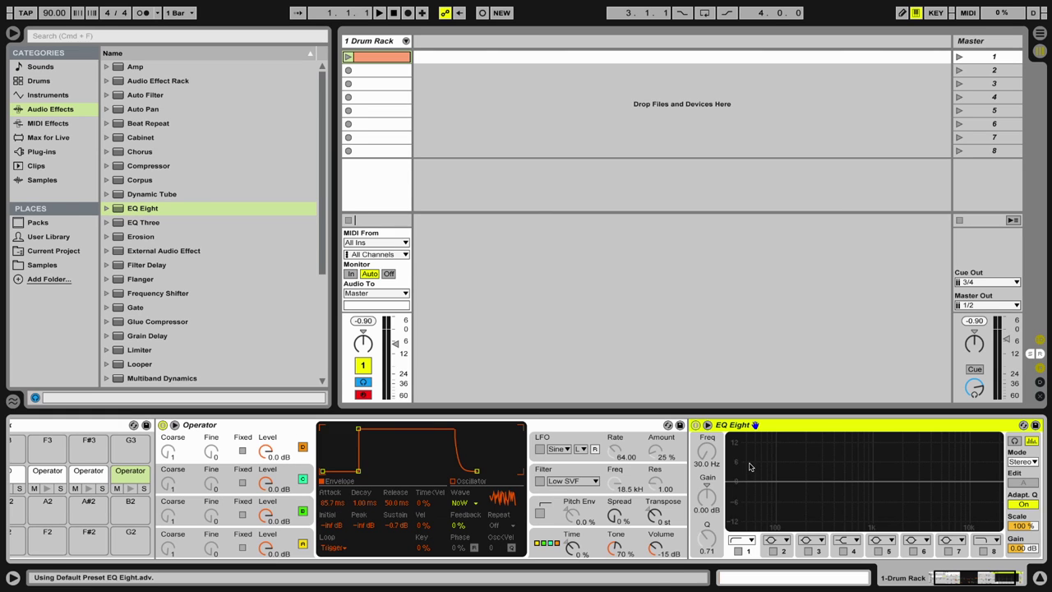
Set band 1 to a resonant low cut at 1.06 kHz and band 8 to a high cut near 12.7 kHz.
right_click(739, 552)
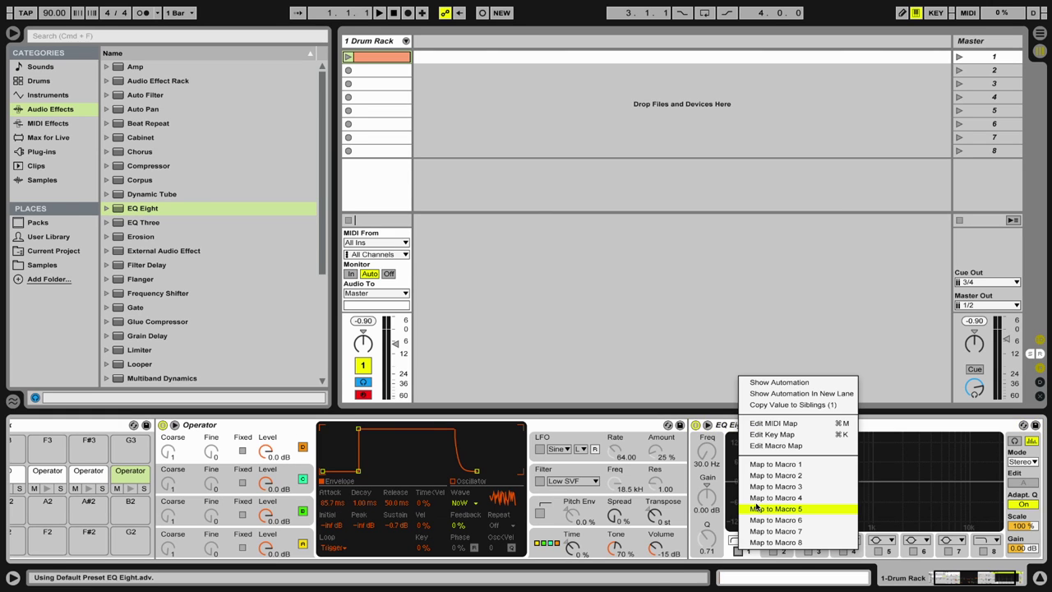
left_click(730, 512)
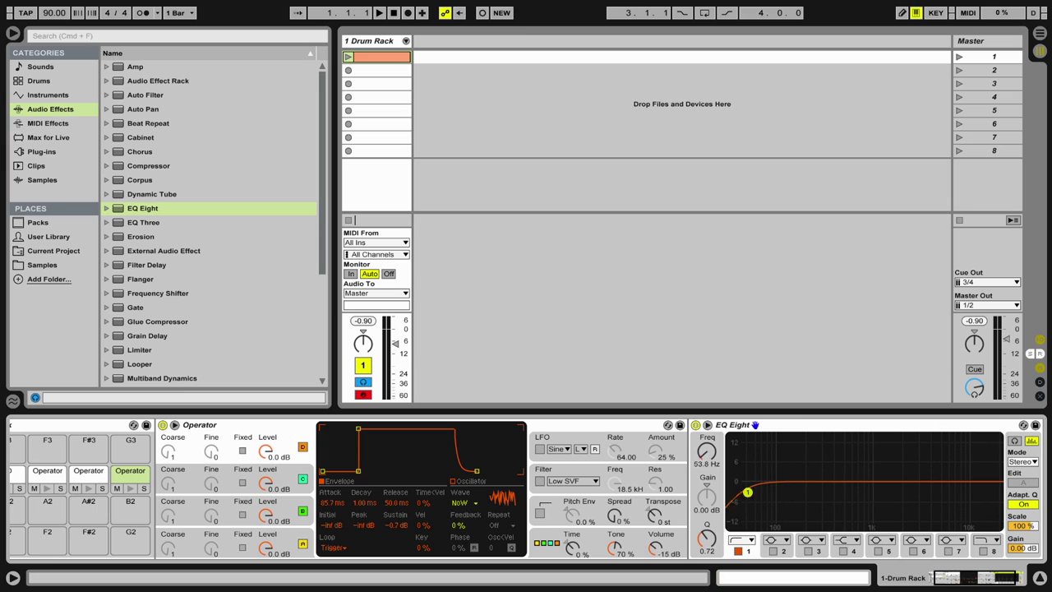
left_click_drag(747, 491, 870, 470)
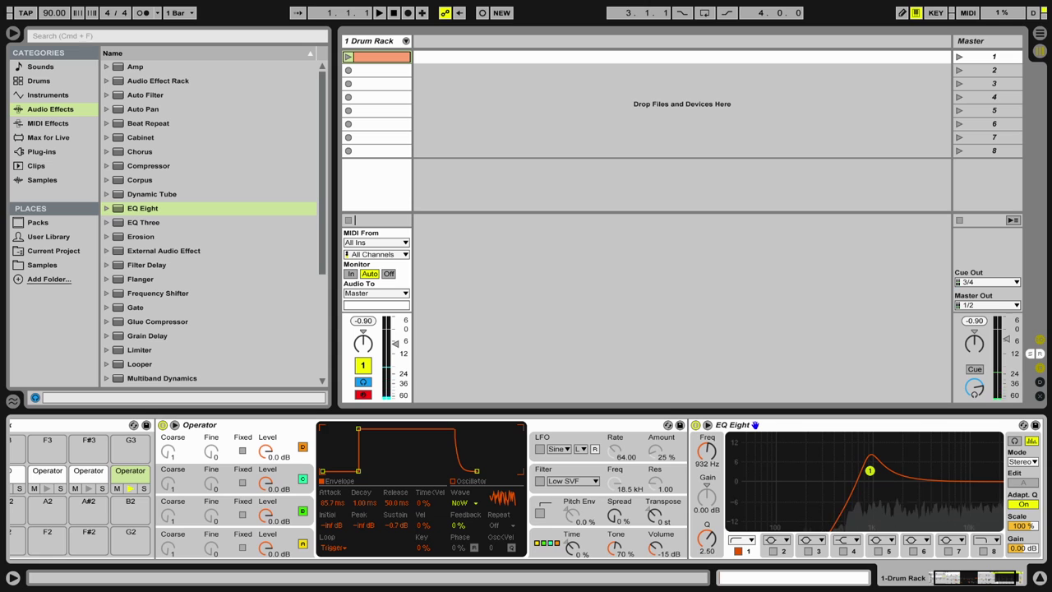
left_click(983, 551)
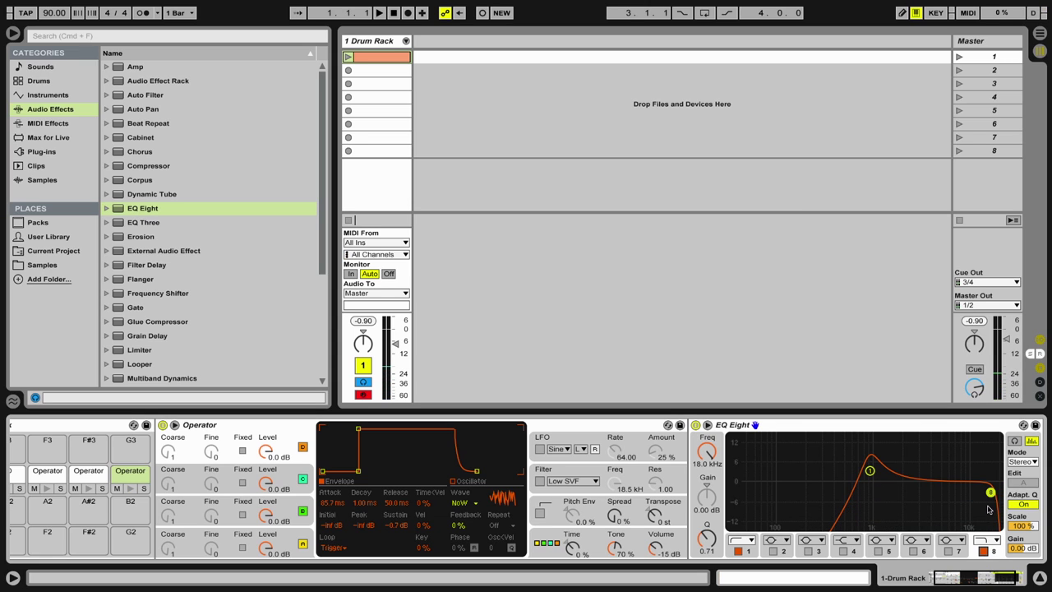
left_click_drag(990, 491, 978, 487)
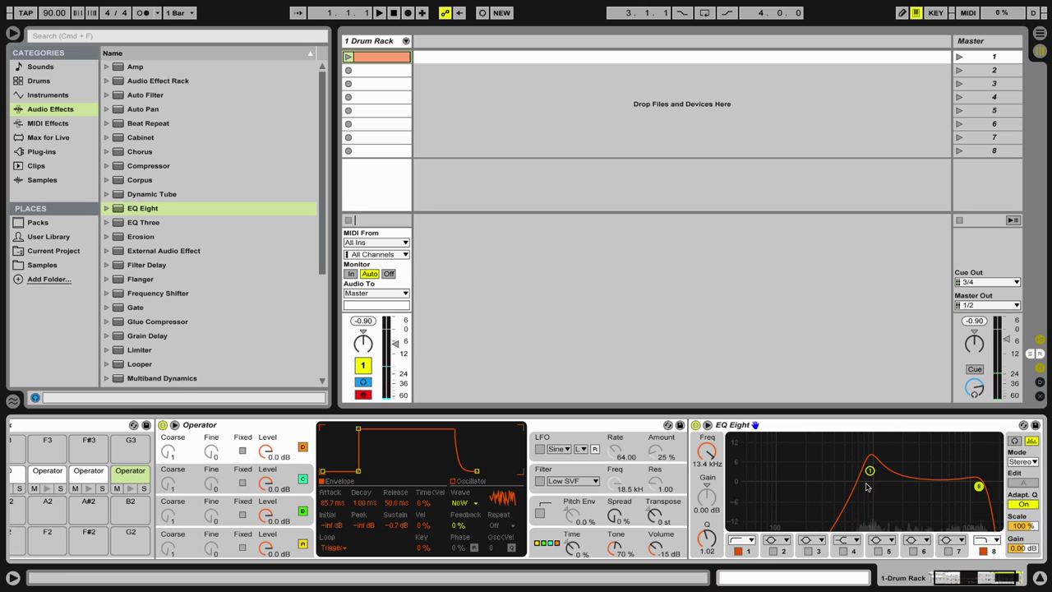
mouse_move(870, 473)
left_mouse_down()
mouse_move(885, 478)
mouse_move(875, 471)
left_mouse_up()
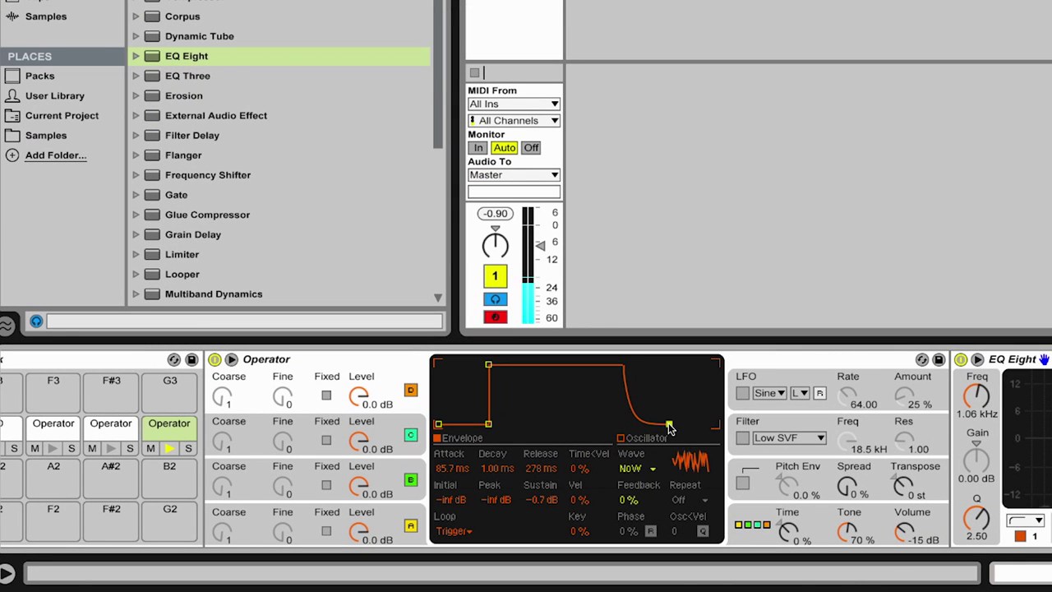
Lengthen oscillator D's release to 588 ms and turn its level down.
left_click_drag(669, 423, 685, 423)
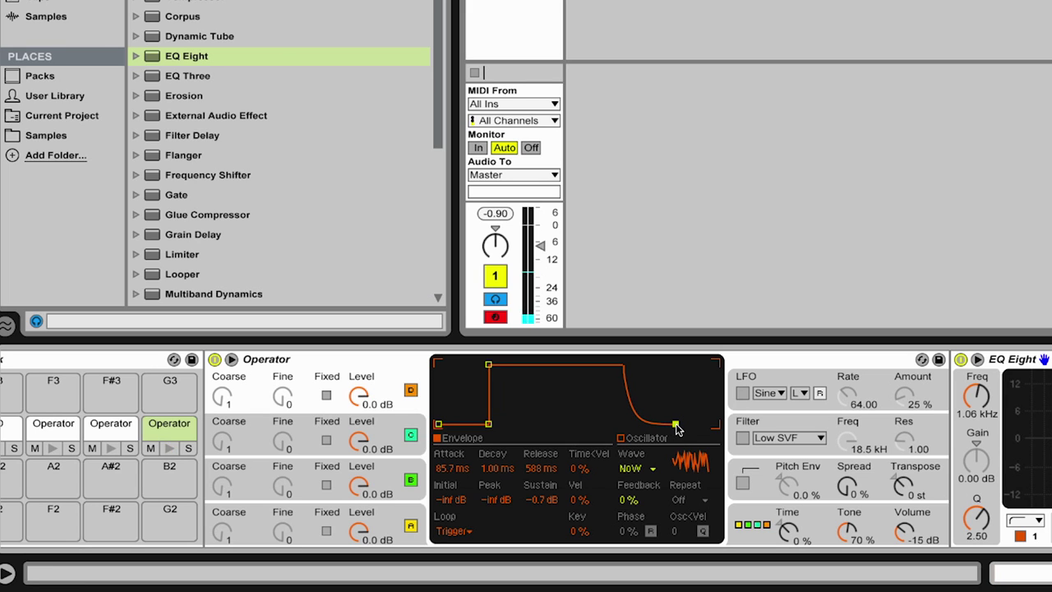
left_click_drag(672, 424, 671, 424)
left_click_drag(672, 423, 676, 425)
left_click_drag(359, 397, 359, 406)
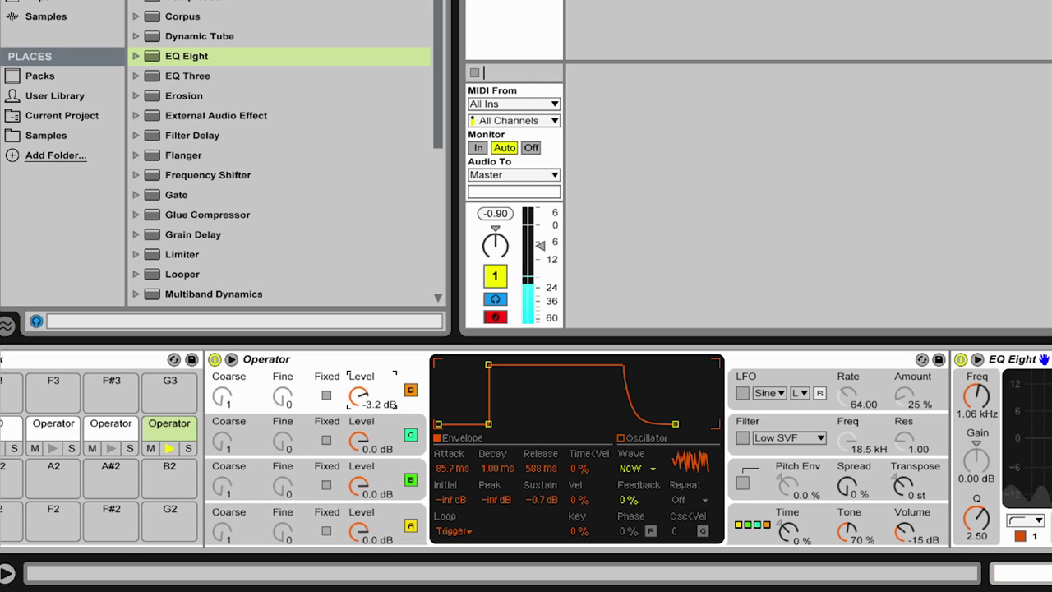